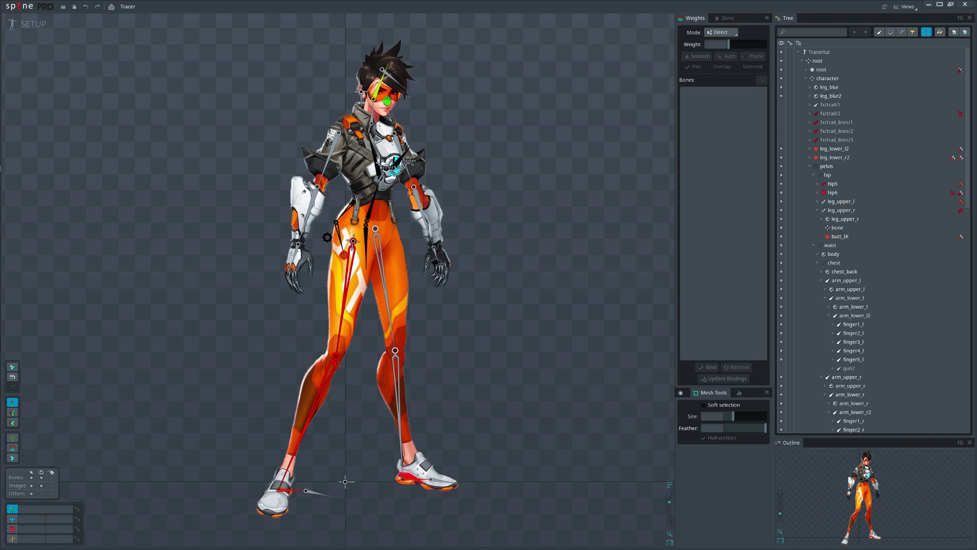
# Try posing the character's right arm by rotating its upper, lower and hand bones, and undo the trial changes
pyautogui.moveTo(439, 359); pyautogui.dragTo(450, 350)
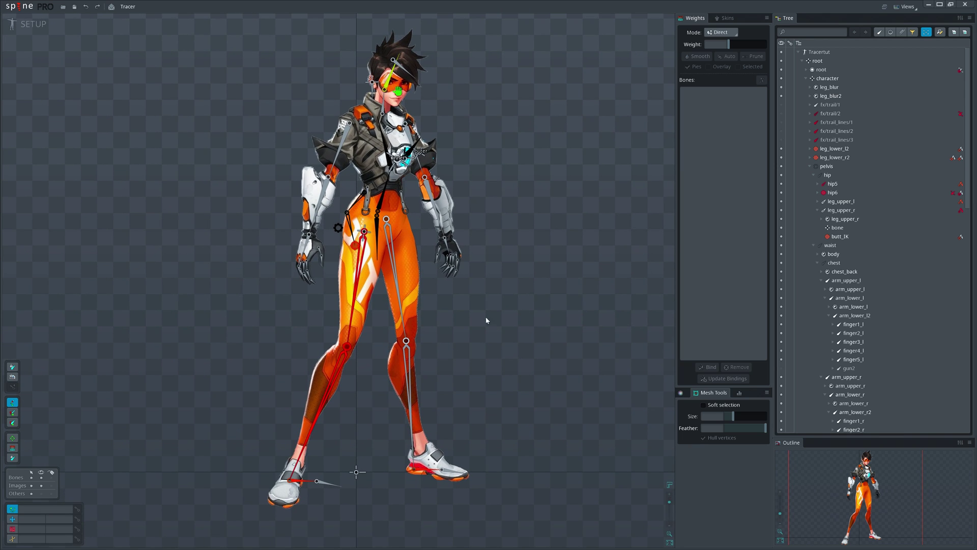
pyautogui.moveTo(474, 304); pyautogui.dragTo(475, 310)
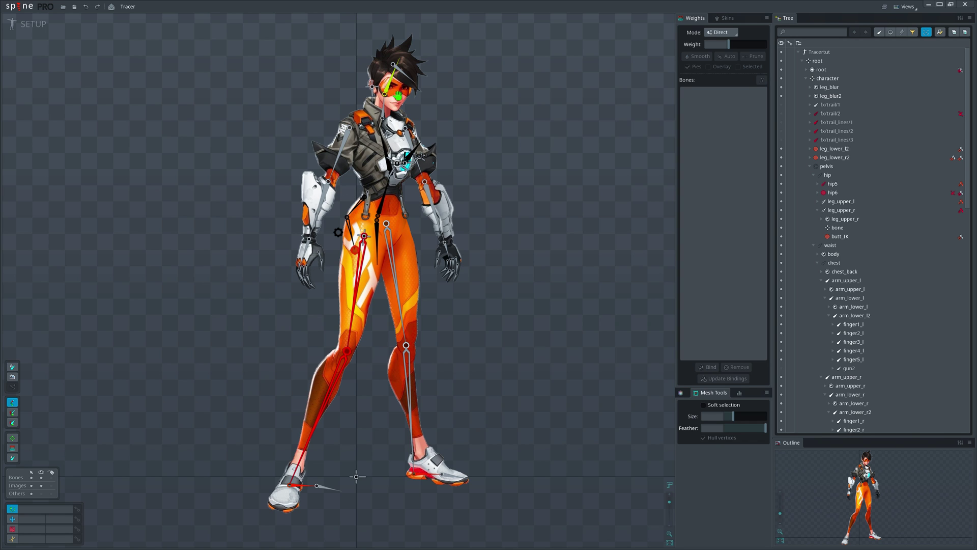
pyautogui.scroll(2, 336, 166)
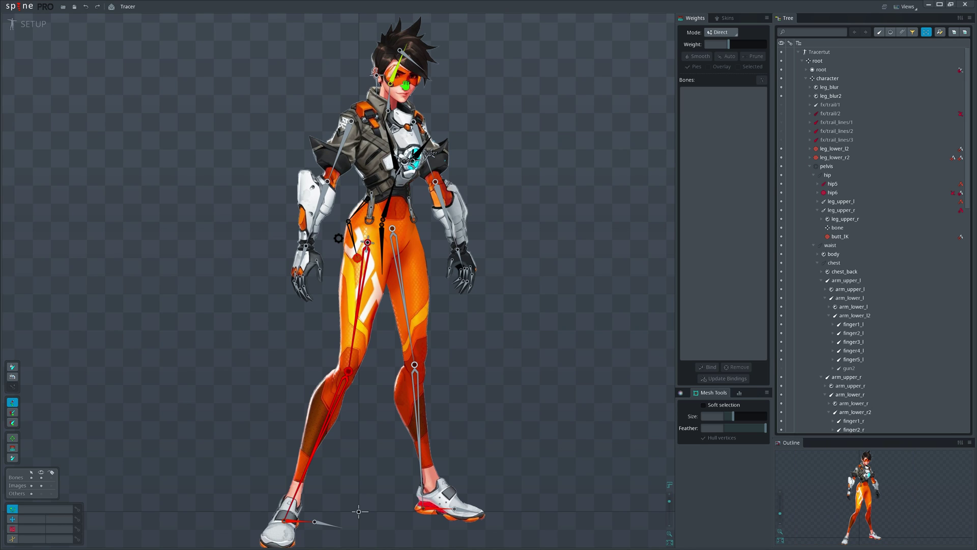
pyautogui.click(338, 151)
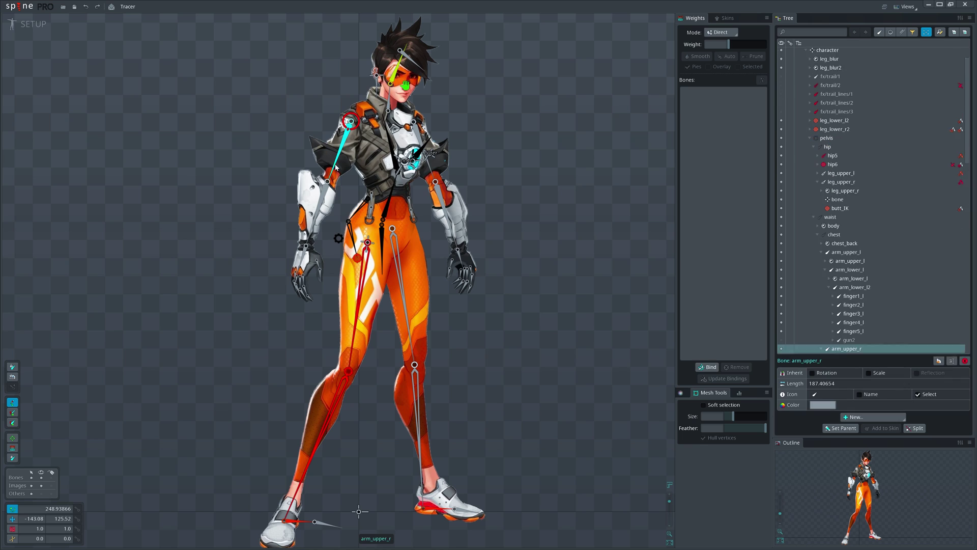
pyautogui.moveTo(578, 261)
pyautogui.mouseDown()
pyautogui.moveTo(529, 283)
pyautogui.moveTo(574, 261)
pyautogui.mouseUp()
pyautogui.moveTo(316, 214); pyautogui.dragTo(305, 209)
pyautogui.hotkey('ctrl', 'z')
pyautogui.click(304, 254)
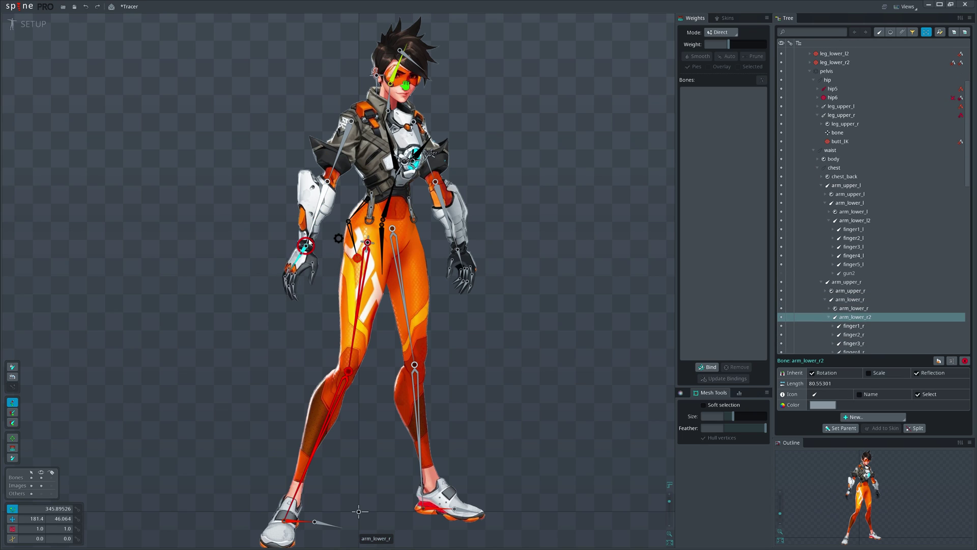
pyautogui.moveTo(338, 155); pyautogui.dragTo(292, 147)
pyautogui.hotkey('ctrl', 'z')
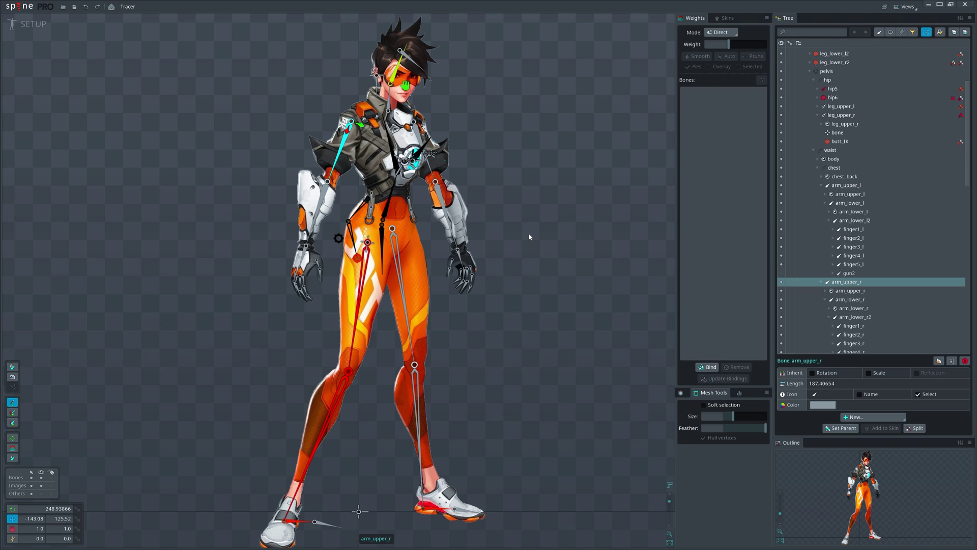
# Try bending the character's left leg by moving its foot target leg_lower_l2, and undo the move
pyautogui.moveTo(529, 236); pyautogui.dragTo(502, 189)
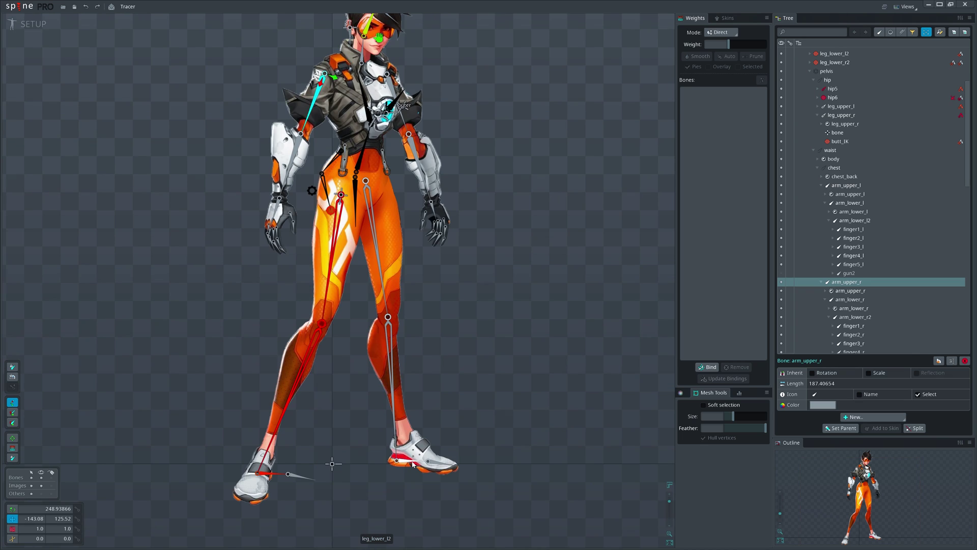
pyautogui.click(410, 460)
pyautogui.moveTo(490, 438); pyautogui.dragTo(500, 376)
pyautogui.hotkey('ctrl', 'z')
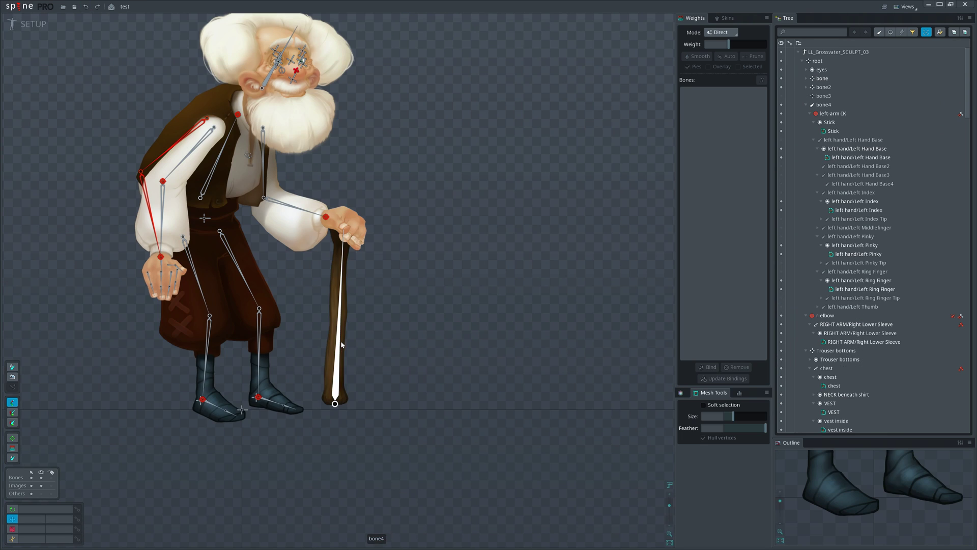
# Try moving the walking stick's bone4 in the old man rig, and undo the move
pyautogui.click(338, 336)
pyautogui.moveTo(475, 280)
pyautogui.mouseDown()
pyautogui.moveTo(459, 266)
pyautogui.moveTo(463, 310)
pyautogui.moveTo(469, 296)
pyautogui.mouseUp()
pyautogui.hotkey('ctrl', 'z')
# Try several moves of the leg rig starting with the leg_lower_l2 foot target, undoing the changes
pyautogui.press('v')
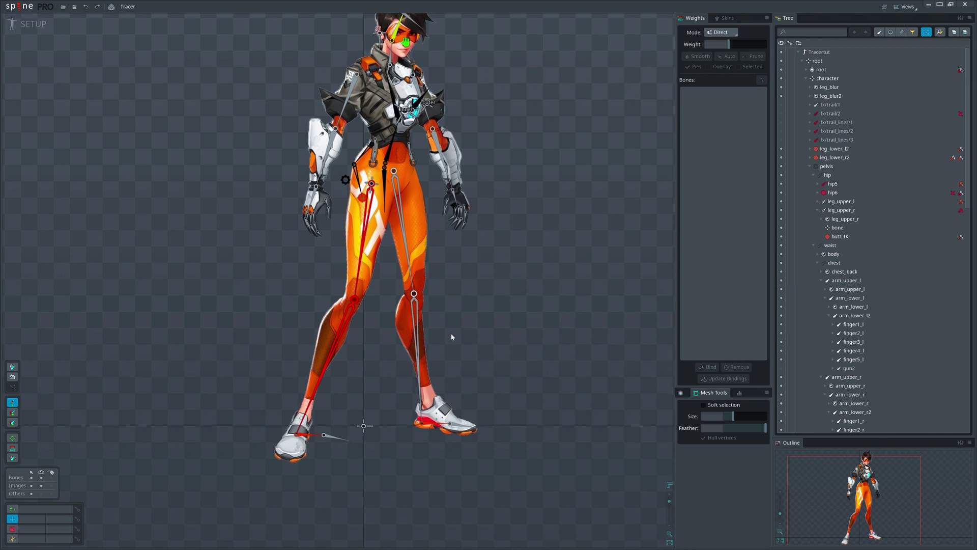
pyautogui.scroll(2, 450, 332)
pyautogui.moveTo(448, 364); pyautogui.dragTo(478, 261)
pyautogui.click(464, 343)
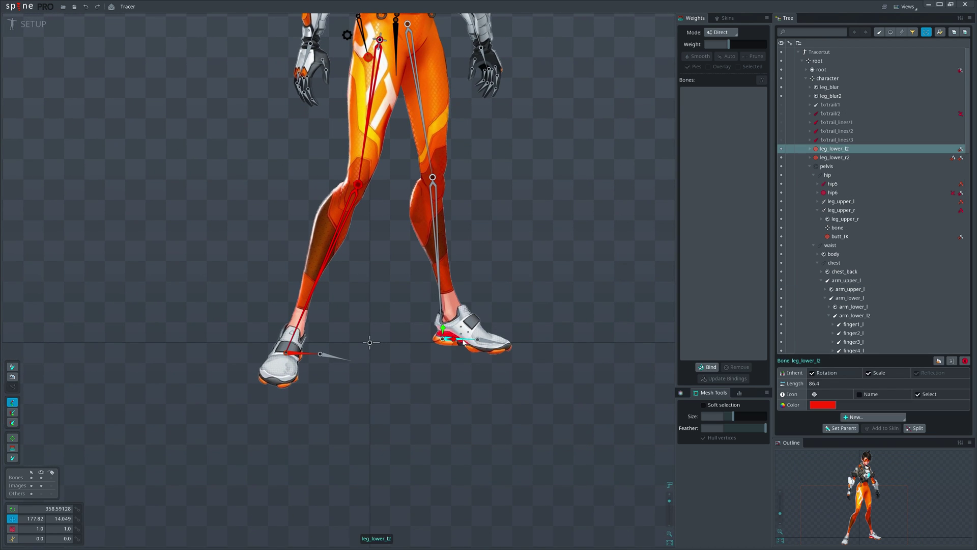
pyautogui.moveTo(536, 285); pyautogui.dragTo(514, 286)
pyautogui.hotkey('ctrl', 'z')
pyautogui.moveTo(400, 59); pyautogui.dragTo(416, 168)
pyautogui.hotkey('ctrl', 'z')
pyautogui.moveTo(503, 306); pyautogui.dragTo(528, 257)
pyautogui.click(438, 385)
pyautogui.hotkey('ctrl', 'z')
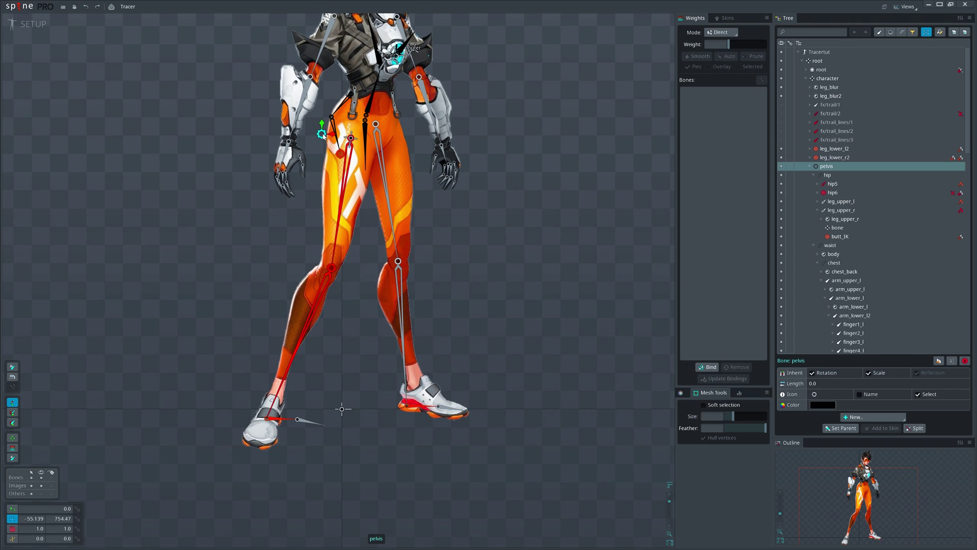
# Try moving the pelvis bone downward and the leg_lower_l2 foot target upward, undoing both moves
pyautogui.click(321, 132)
pyautogui.moveTo(525, 209); pyautogui.dragTo(536, 321)
pyautogui.hotkey('ctrl', 'z')
pyautogui.moveTo(422, 410); pyautogui.dragTo(562, 304)
pyautogui.hotkey('ctrl', 'z')
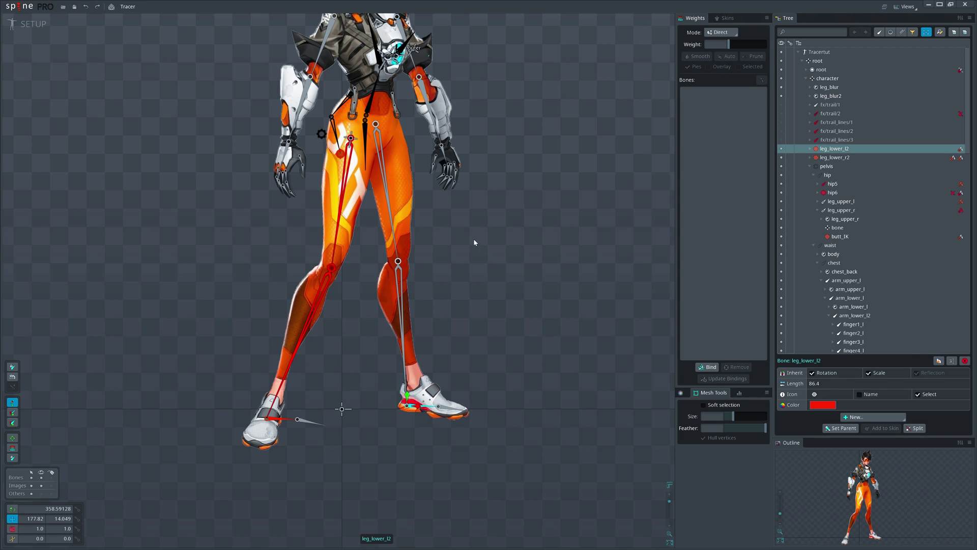
pyautogui.hotkey('ctrl', 'z')
pyautogui.hotkey('ctrl', 'z')
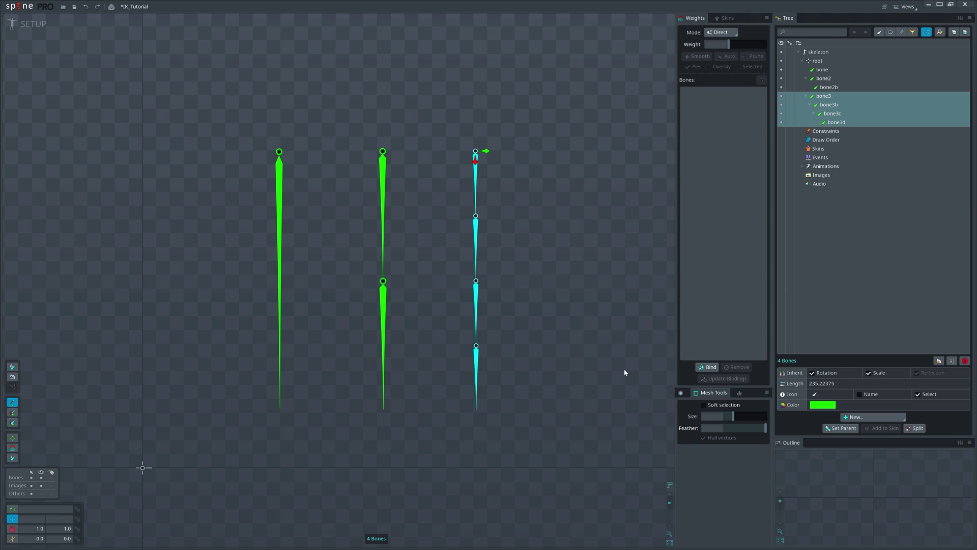
# Try adding a new constraint to the four selected bones of the bone3 chain
pyautogui.click(871, 417)
pyautogui.click(866, 430)
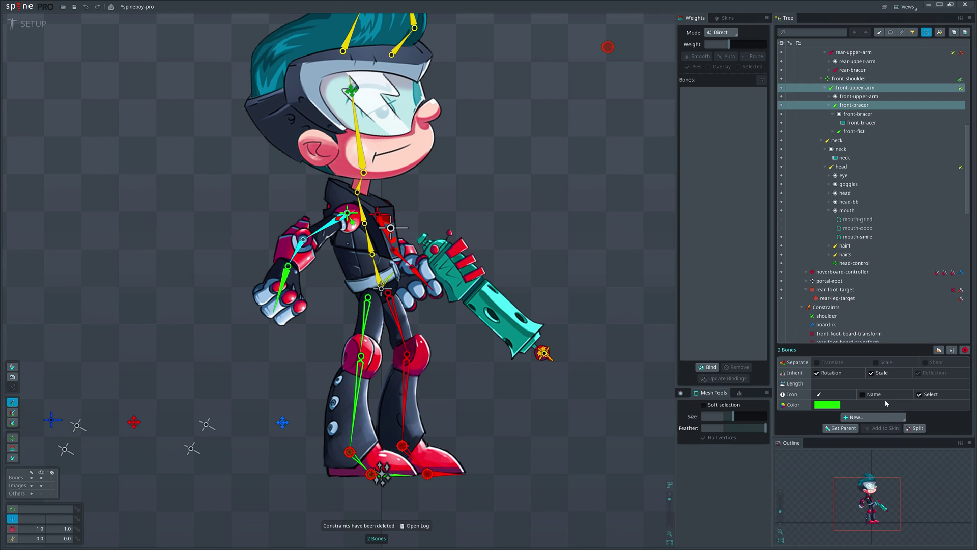
# Create an IK constraint named target for front-upper-arm and front-bracer with a new target at the wrist, and shift that target slightly
pyautogui.click(874, 416)
pyautogui.click(872, 429)
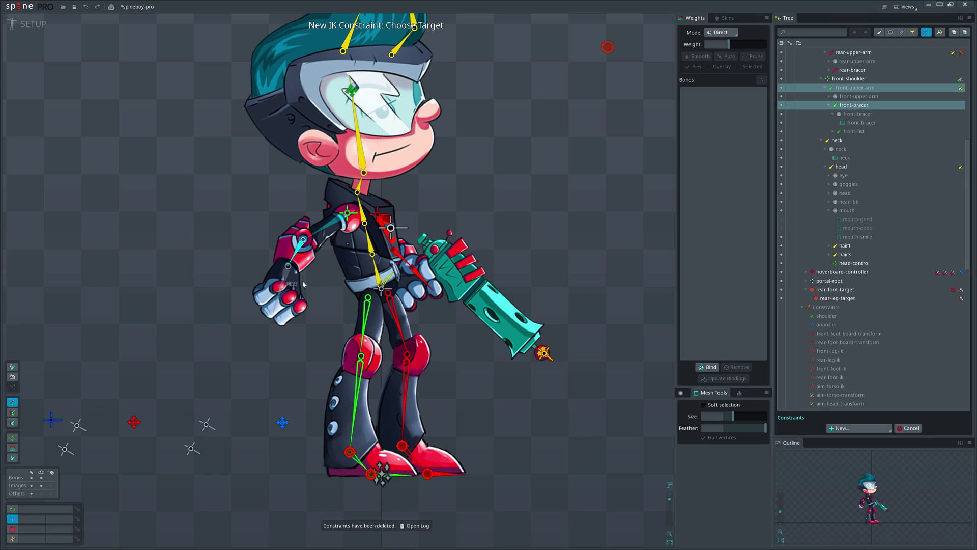
pyautogui.click(290, 268)
pyautogui.click(330, 294)
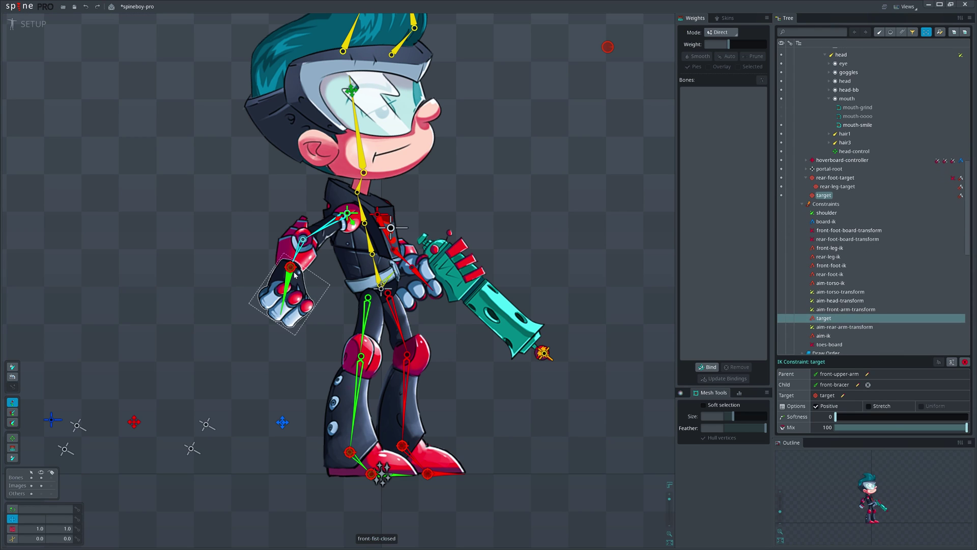
pyautogui.moveTo(294, 275)
pyautogui.mouseDown()
pyautogui.moveTo(285, 285)
pyautogui.moveTo(297, 259)
pyautogui.mouseUp()
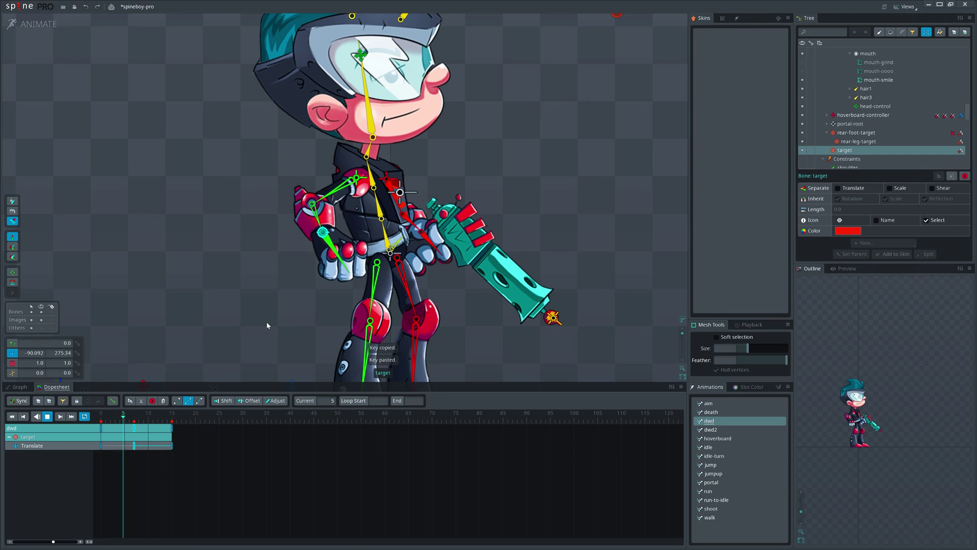
pyautogui.moveTo(219, 476); pyautogui.dragTo(18, 401)
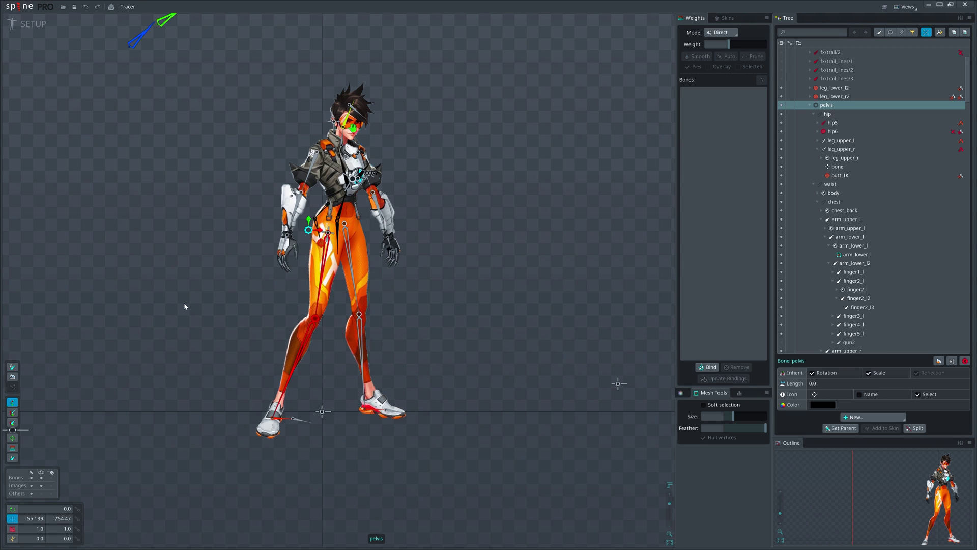
# Try moving the pelvis and chest bones to test the character's pose with its hand on the table
pyautogui.moveTo(184, 303); pyautogui.dragTo(189, 367)
pyautogui.hotkey('ctrl', 'z')
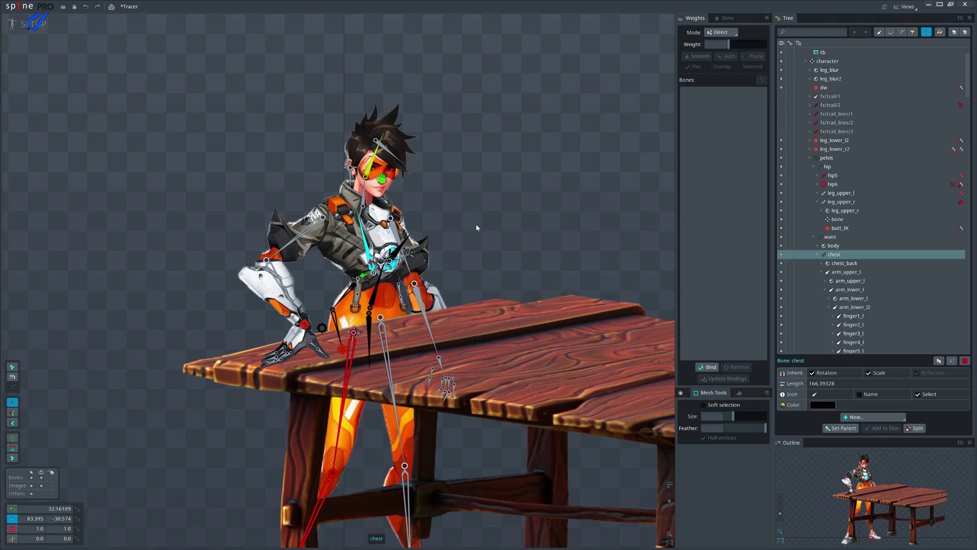
pyautogui.hotkey('ctrl', 'z')
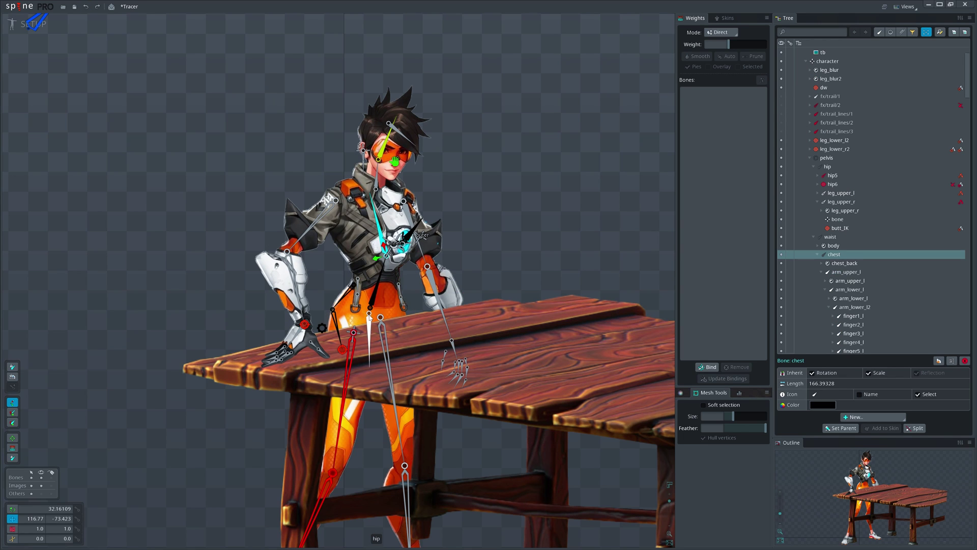
pyautogui.click(322, 328)
pyautogui.moveTo(550, 165); pyautogui.dragTo(559, 170)
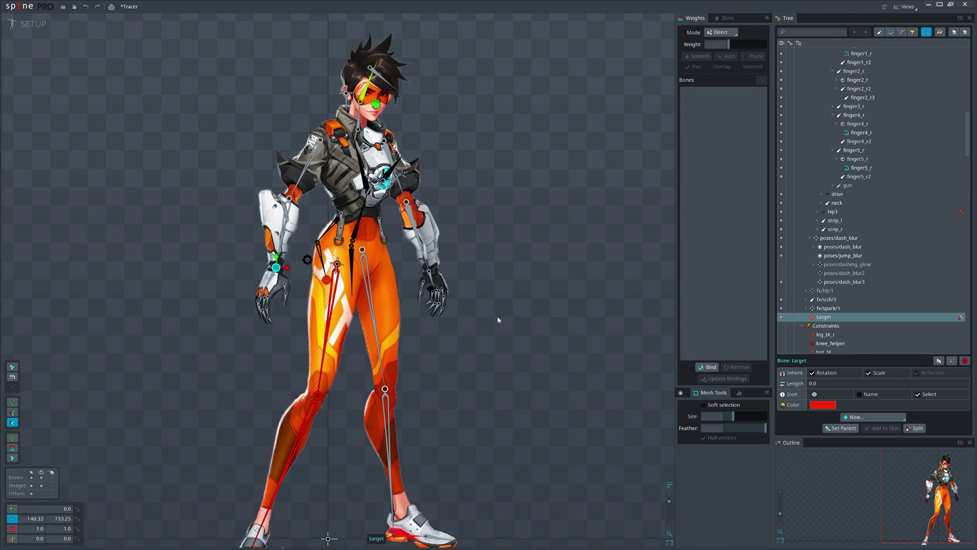
# Move the right hand's IK target to the hip, at about X -9.6 and Y 872
pyautogui.press('c')
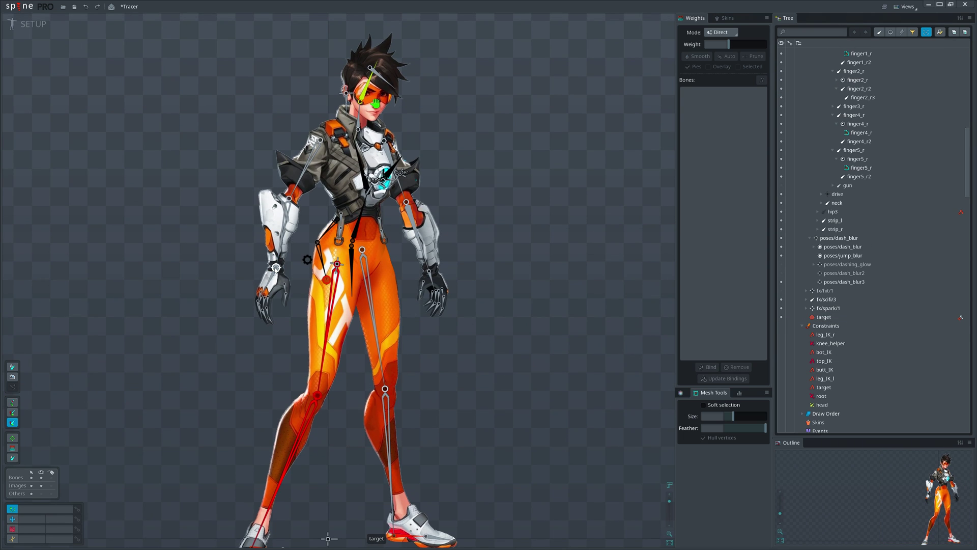
pyautogui.press('v')
pyautogui.moveTo(469, 359); pyautogui.dragTo(517, 308)
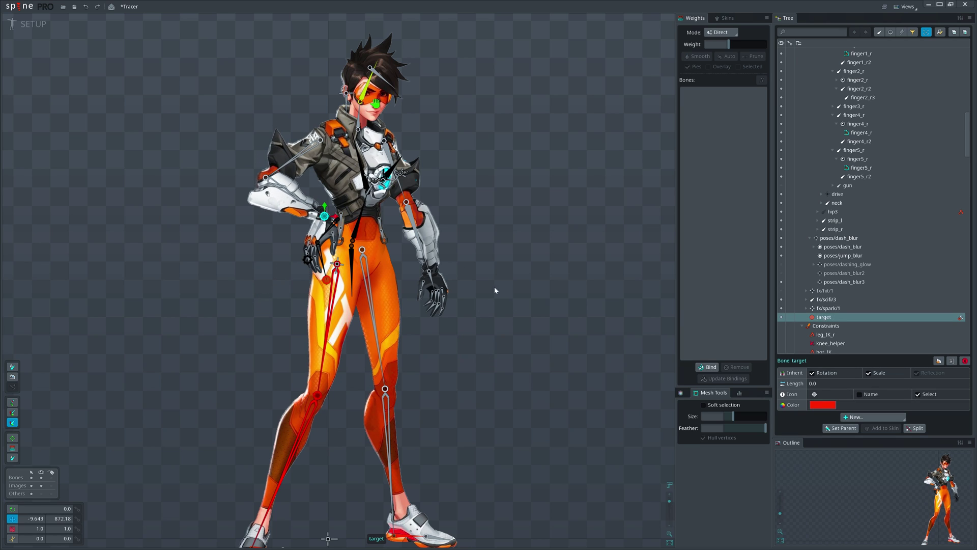
# Select the chest and waist bones of the torso together and rotate them
pyautogui.click(362, 166)
pyautogui.keyDown('ctrl'); pyautogui.click(357, 217); pyautogui.keyUp('ctrl')
pyautogui.press('c')
pyautogui.moveTo(479, 176); pyautogui.dragTo(322, 194)
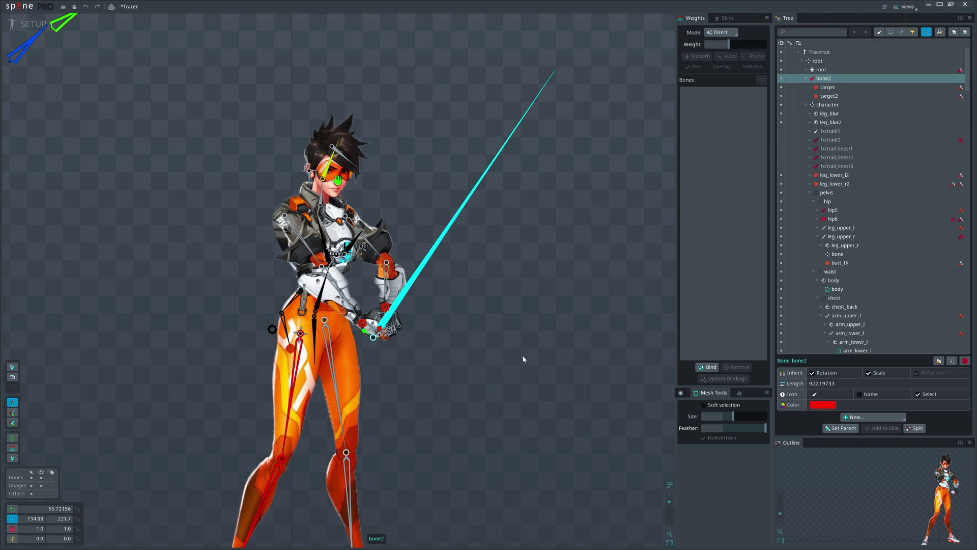
# Move bone2, the parent of both hand targets, to swing the two arms together
pyautogui.moveTo(522, 356); pyautogui.dragTo(249, 383)
pyautogui.moveTo(436, 384); pyautogui.dragTo(461, 389)
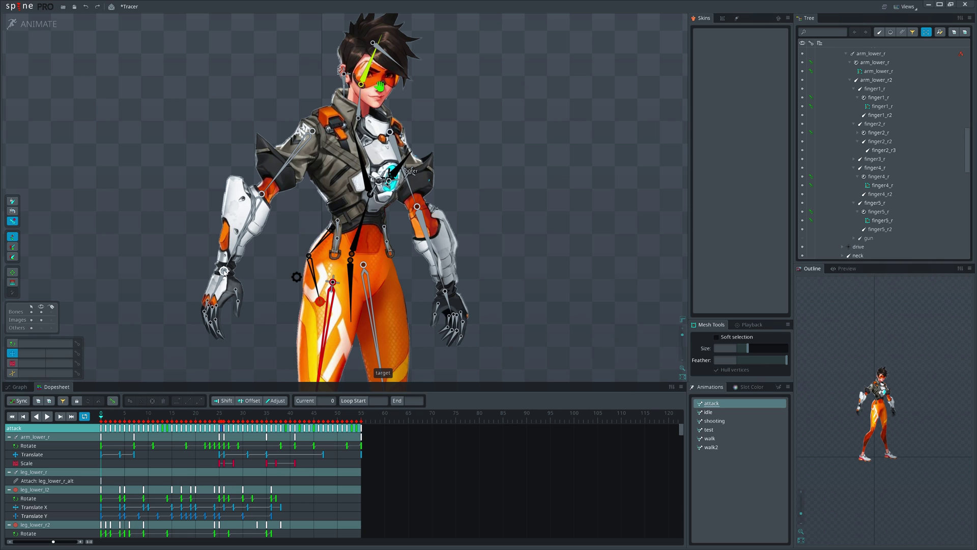
# In the attack animation, move the right hand's target to about X -185, Y 843 and lower its IK constraint's Mix to the minimum
pyautogui.moveTo(224, 271); pyautogui.dragTo(237, 238)
pyautogui.click(960, 150)
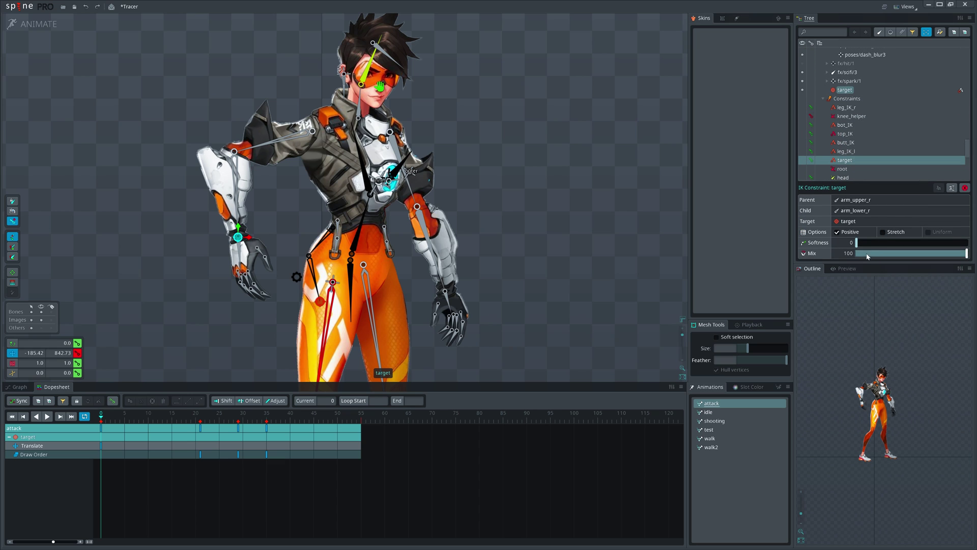
pyautogui.moveTo(865, 254); pyautogui.dragTo(853, 255)
# Rotate the right arm's upper and lower bones directly, and undo the extra trial drag made with the Pose tool
pyautogui.click(298, 168)
pyautogui.keyDown('ctrl'); pyautogui.click(326, 204); pyautogui.keyUp('ctrl')
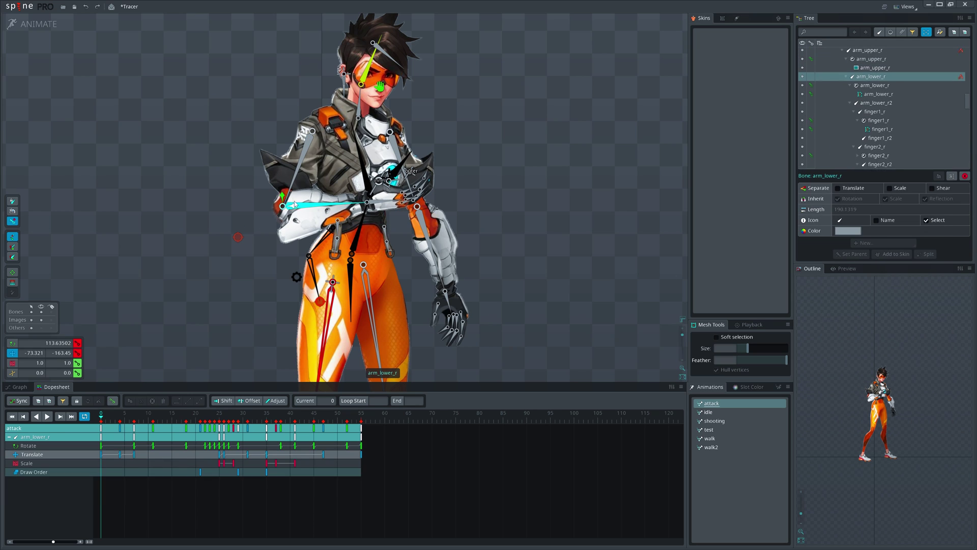
pyautogui.moveTo(534, 179); pyautogui.dragTo(394, 280)
pyautogui.press('b')
pyautogui.moveTo(227, 197); pyautogui.dragTo(282, 218)
pyautogui.hotkey('ctrl', 'z')
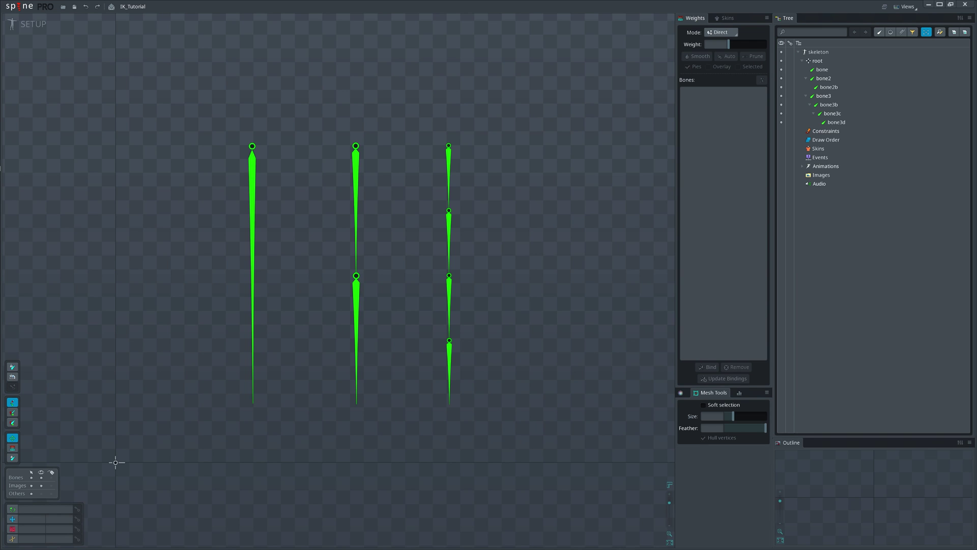
# Create an IK constraint named target on the single long bone, with a new target placed just below its tip
pyautogui.moveTo(546, 371); pyautogui.dragTo(569, 379)
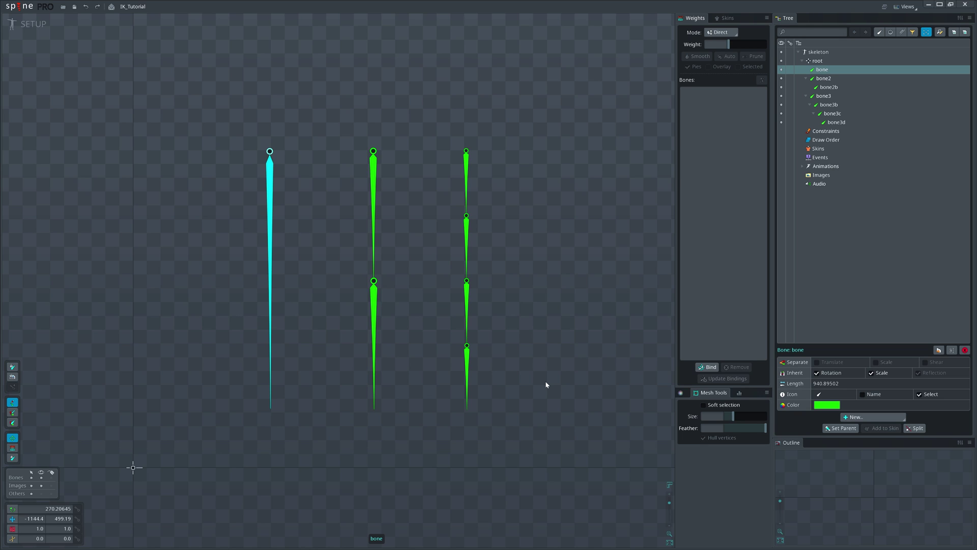
pyautogui.click(877, 420)
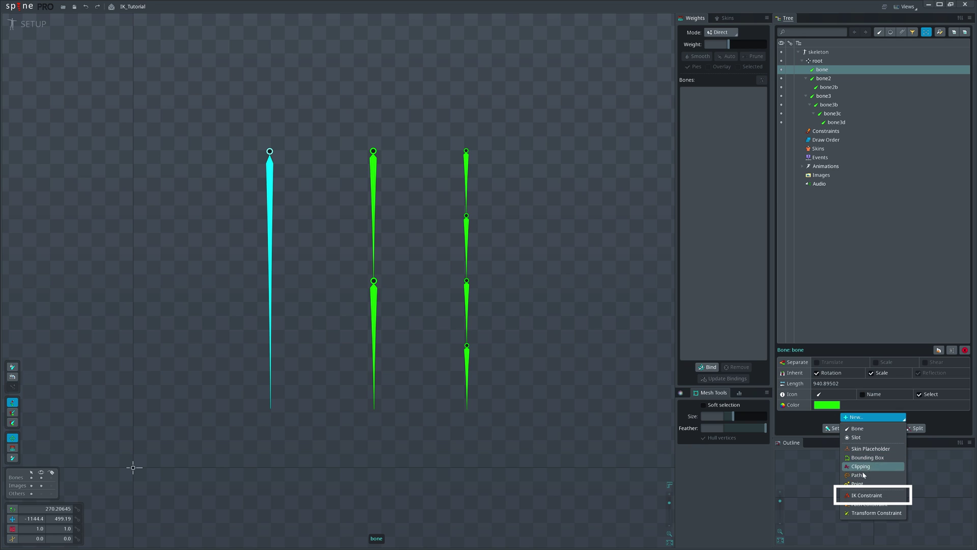
pyautogui.click(865, 496)
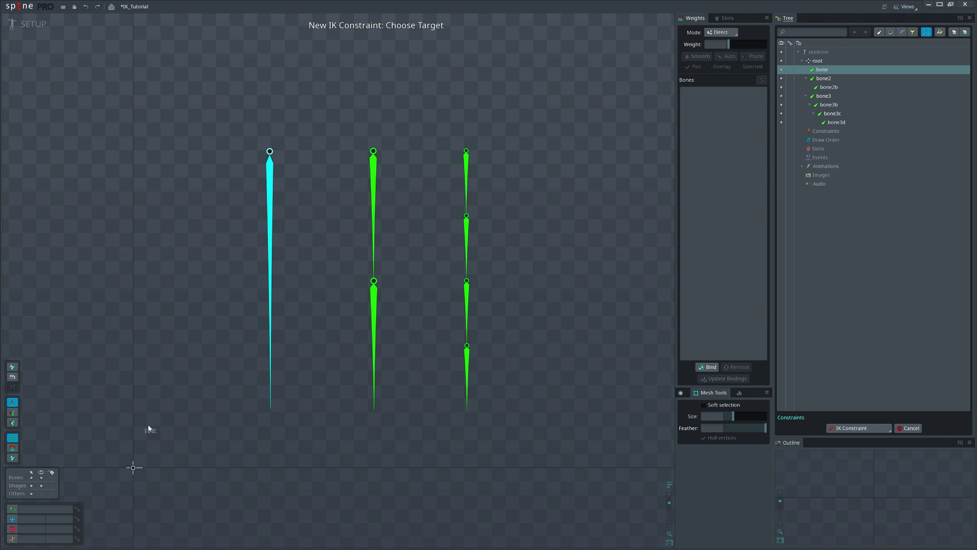
pyautogui.click(269, 433)
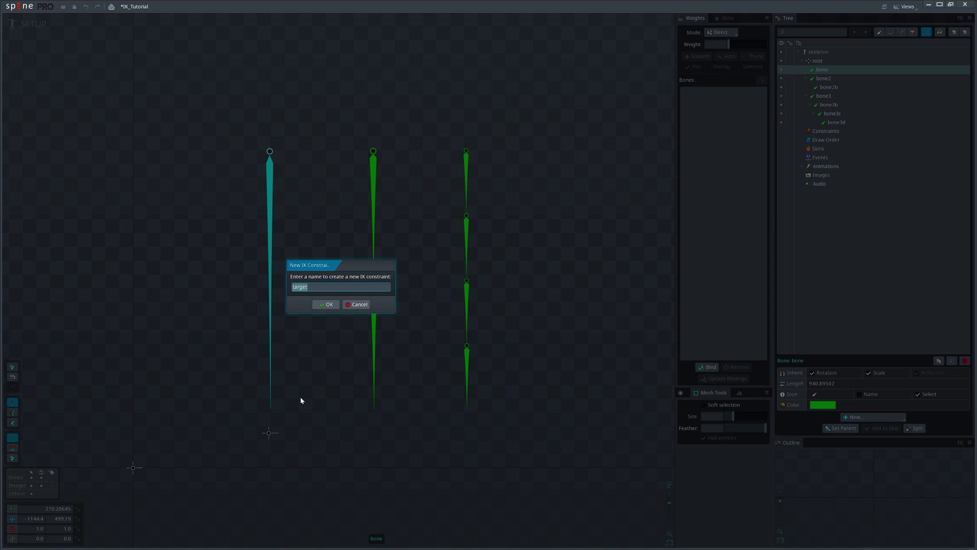
pyautogui.click(325, 304)
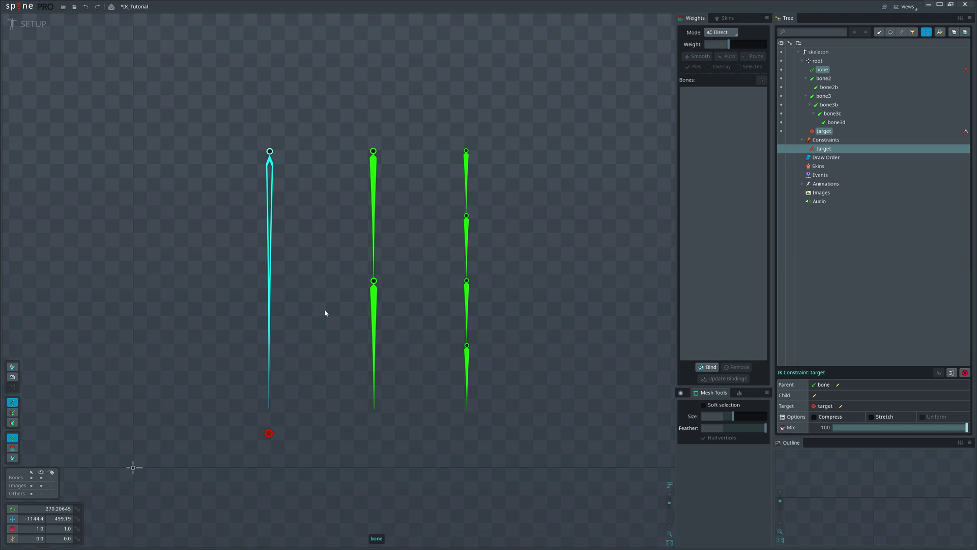
# Try moving the new IK target sideways from below the single bone, and undo the move
pyautogui.moveTo(269, 433); pyautogui.dragTo(228, 425)
pyautogui.hotkey('ctrl', 'z')
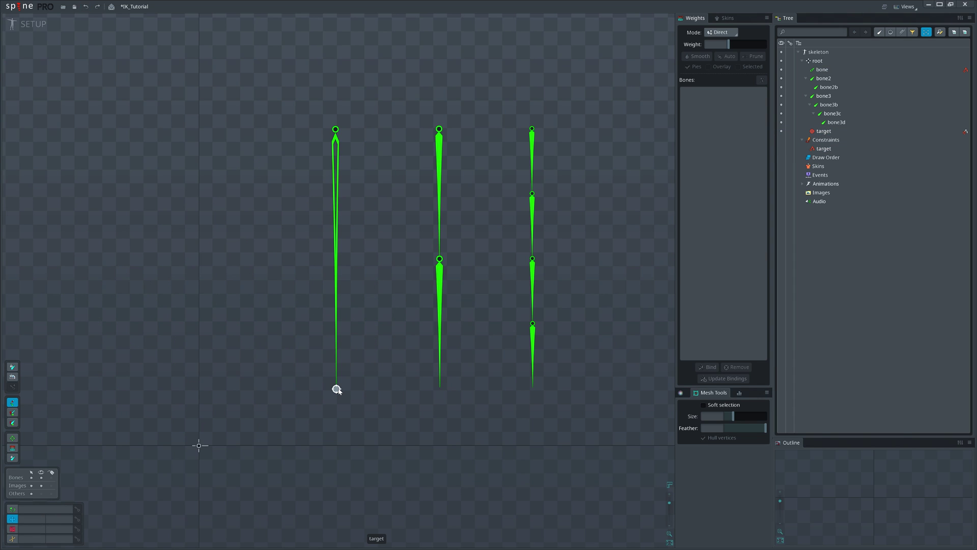
# Select the IK target at the single bone's tip and open the properties of its constraint named target
pyautogui.click(336, 388)
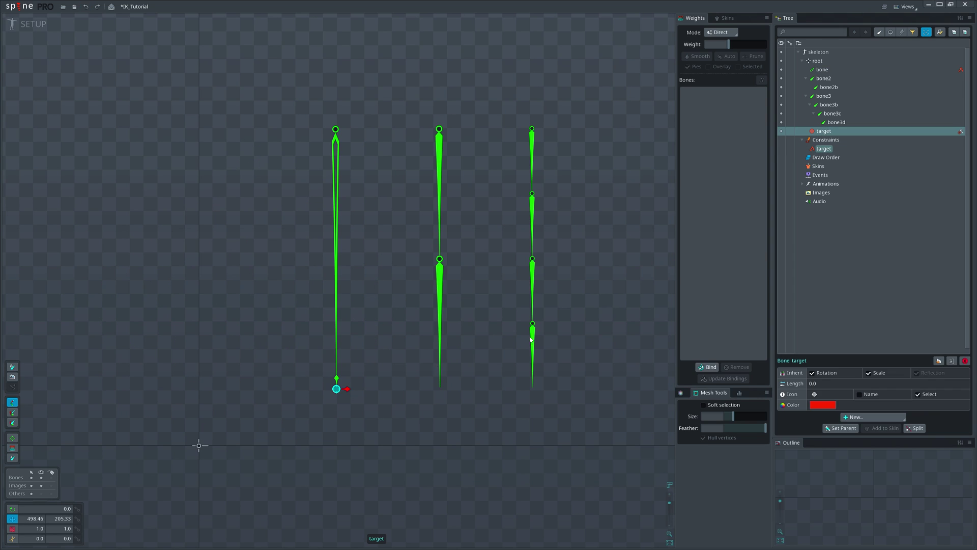
pyautogui.click(833, 149)
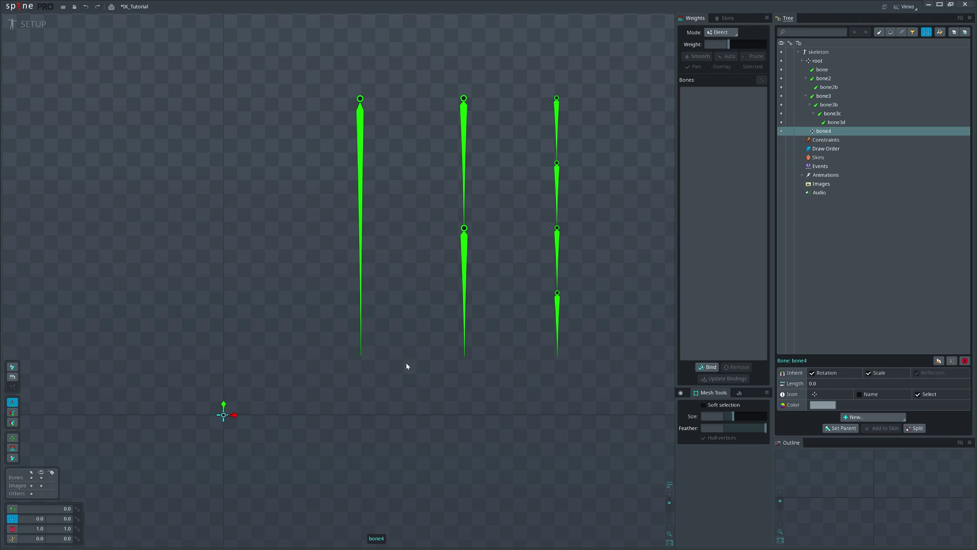
# Place bone4 at about X 496, Y 158 below the single bone and create an IK constraint on that bone with bone4 as target
pyautogui.moveTo(408, 367); pyautogui.dragTo(527, 356)
pyautogui.click(360, 289)
pyautogui.click(868, 416)
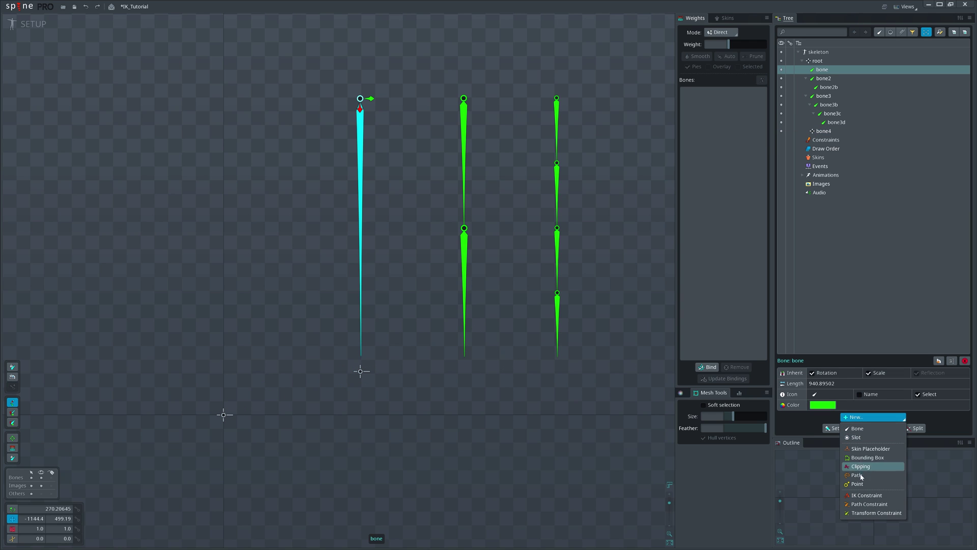
pyautogui.click(866, 495)
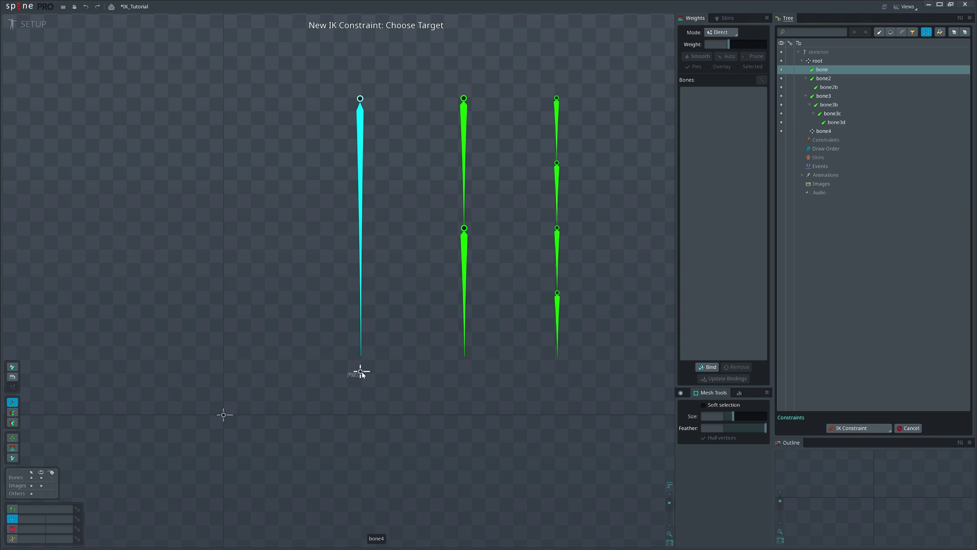
pyautogui.click(360, 371)
pyautogui.click(324, 305)
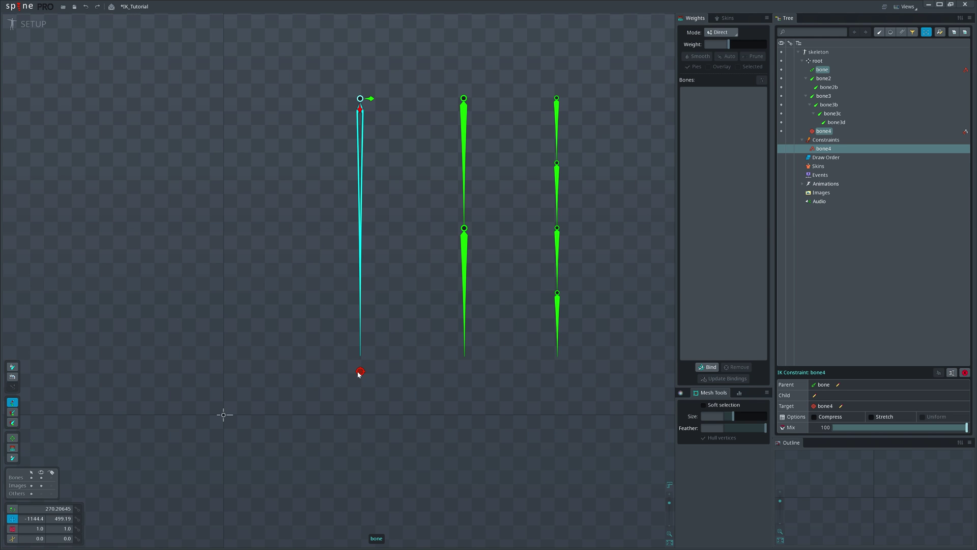
pyautogui.click(361, 371)
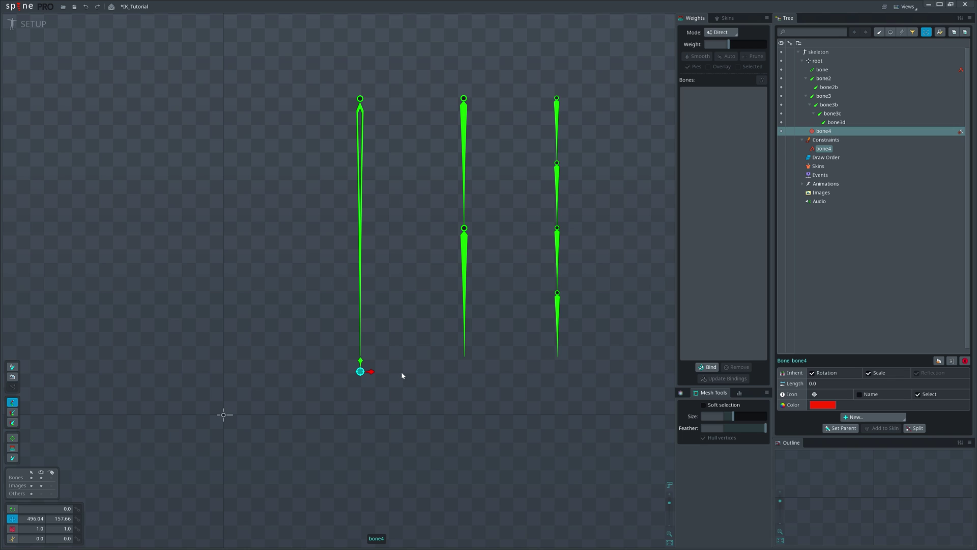
pyautogui.click(960, 132)
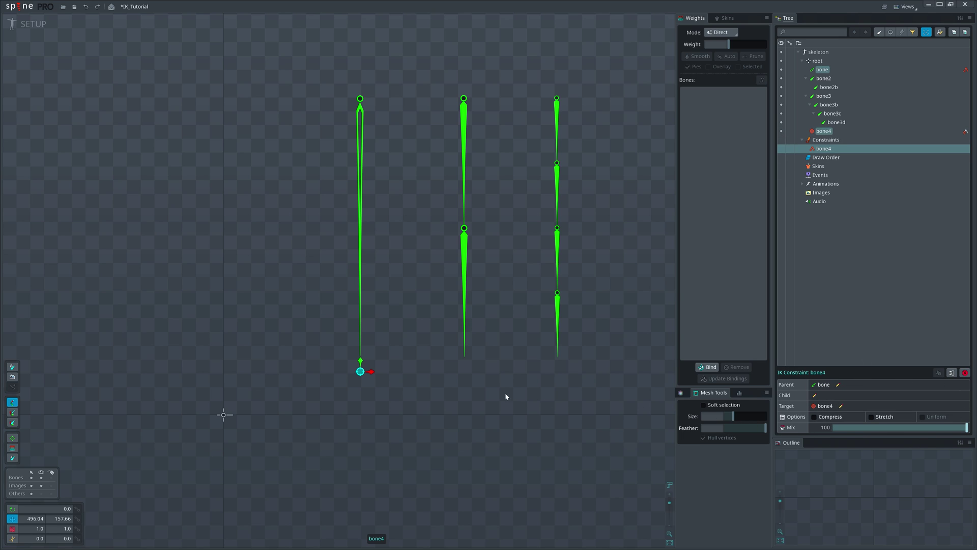
# Create an IK constraint named target1 on bone2 and bone2b, with a new target placed at bone2b's tip
pyautogui.click(464, 214)
pyautogui.keyDown('ctrl'); pyautogui.click(464, 247); pyautogui.keyUp('ctrl')
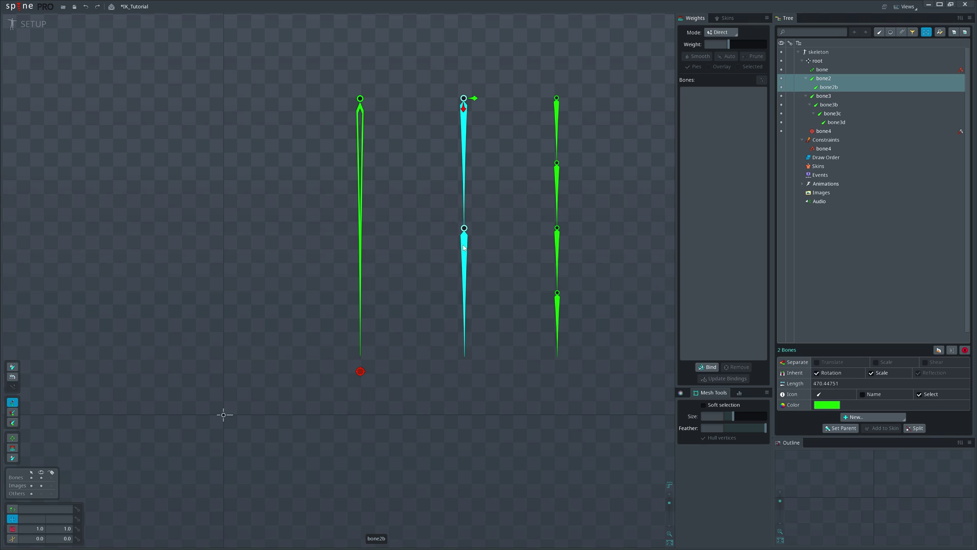
pyautogui.click(464, 246)
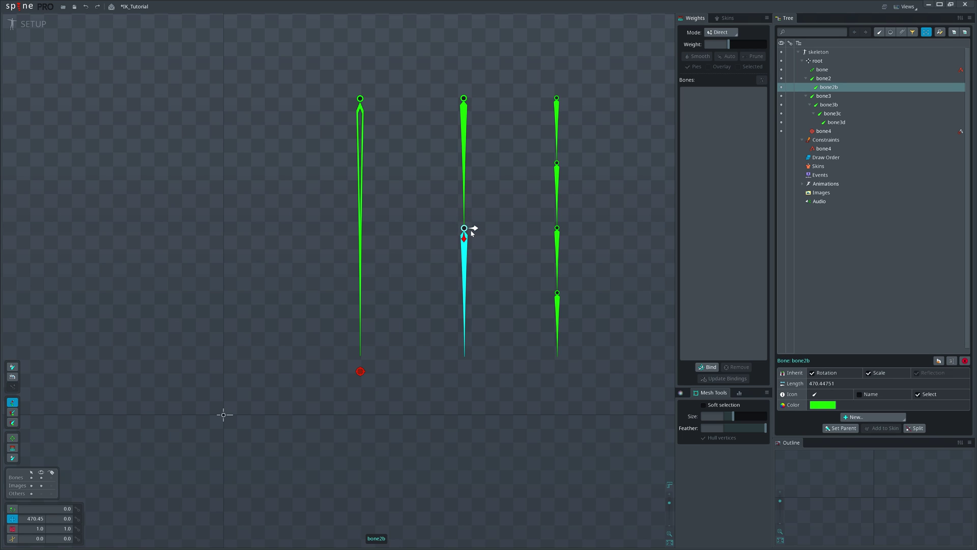
pyautogui.keyDown('ctrl'); pyautogui.click(465, 203); pyautogui.keyUp('ctrl')
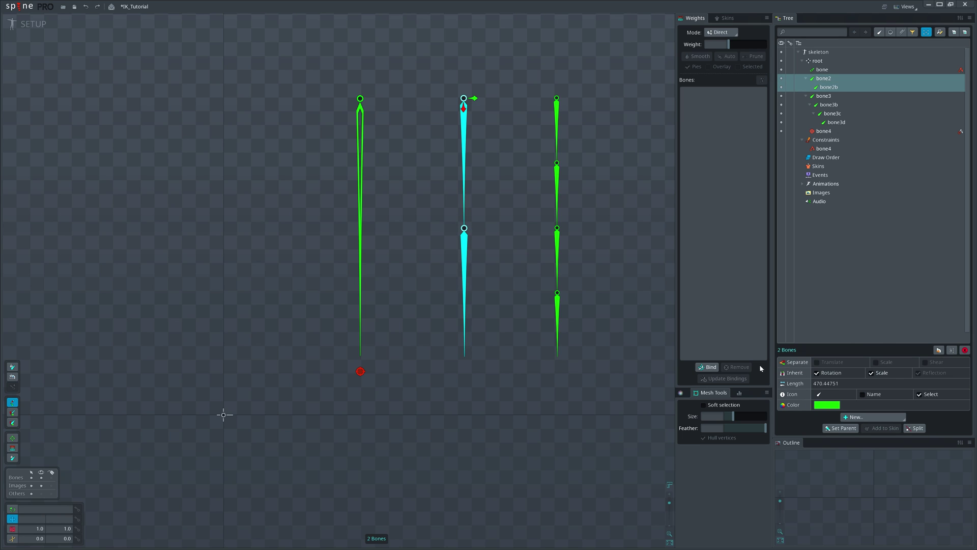
pyautogui.click(850, 417)
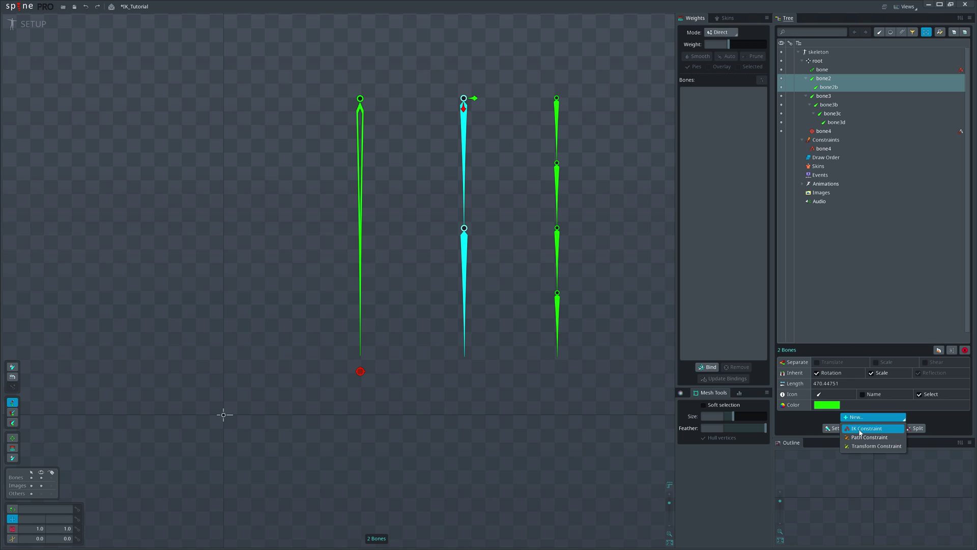
pyautogui.click(865, 429)
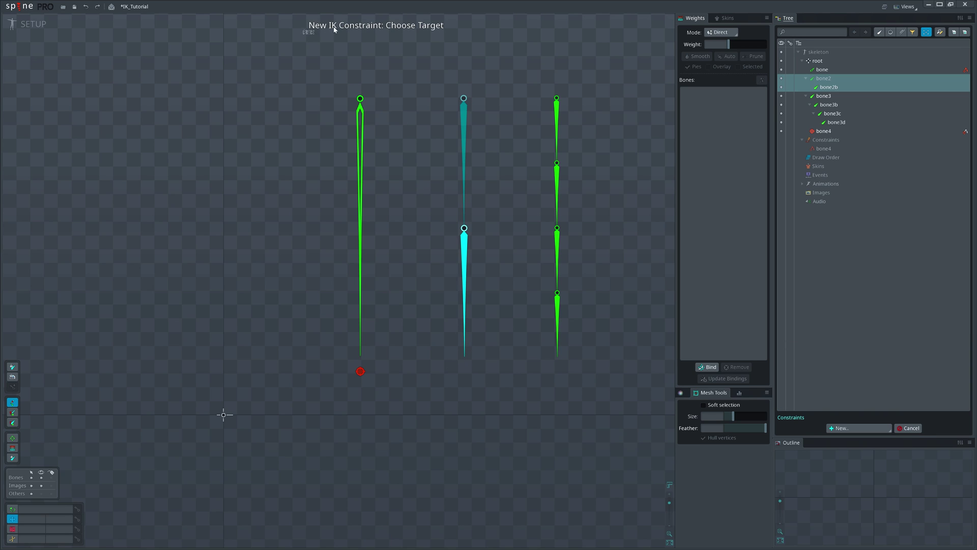
pyautogui.click(465, 342)
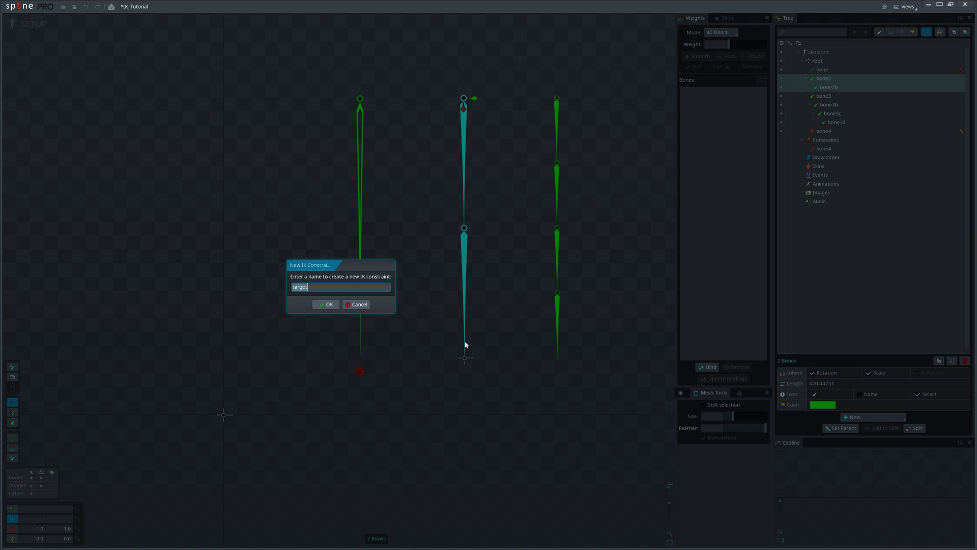
pyautogui.press('End')
pyautogui.write('1')
pyautogui.click(321, 306)
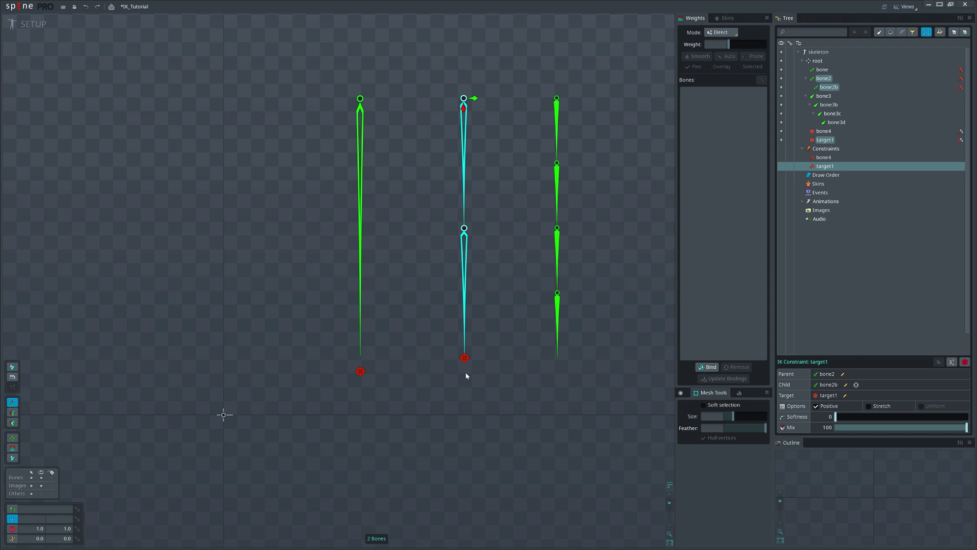
# Move target1 to about X 897, Y 201 and select each of the two constrained bones in turn
pyautogui.click(464, 357)
pyautogui.moveTo(510, 381)
pyautogui.mouseDown()
pyautogui.moveTo(512, 320)
pyautogui.moveTo(521, 360)
pyautogui.moveTo(510, 375)
pyautogui.mouseUp()
pyautogui.scroll(-1, 466, 388)
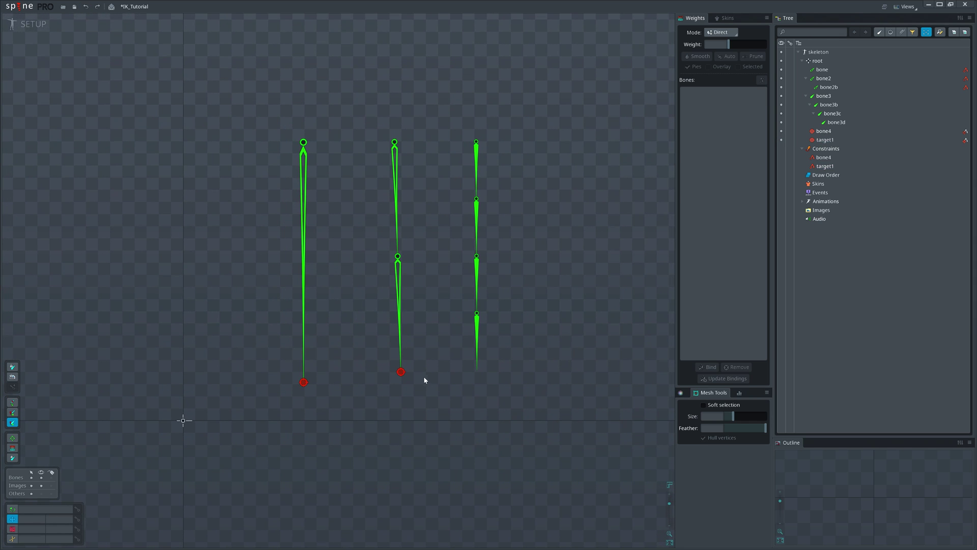
pyautogui.moveTo(424, 376); pyautogui.dragTo(420, 386)
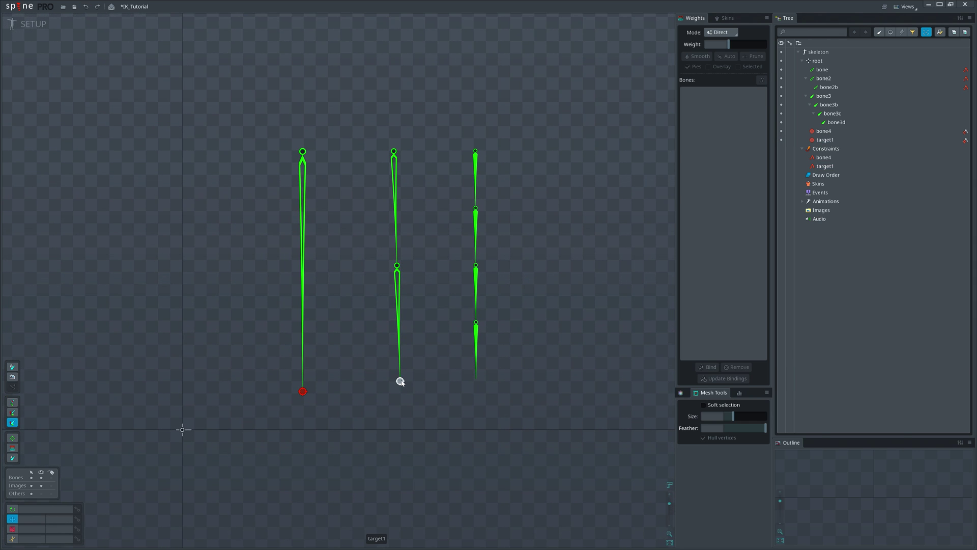
pyautogui.click(400, 381)
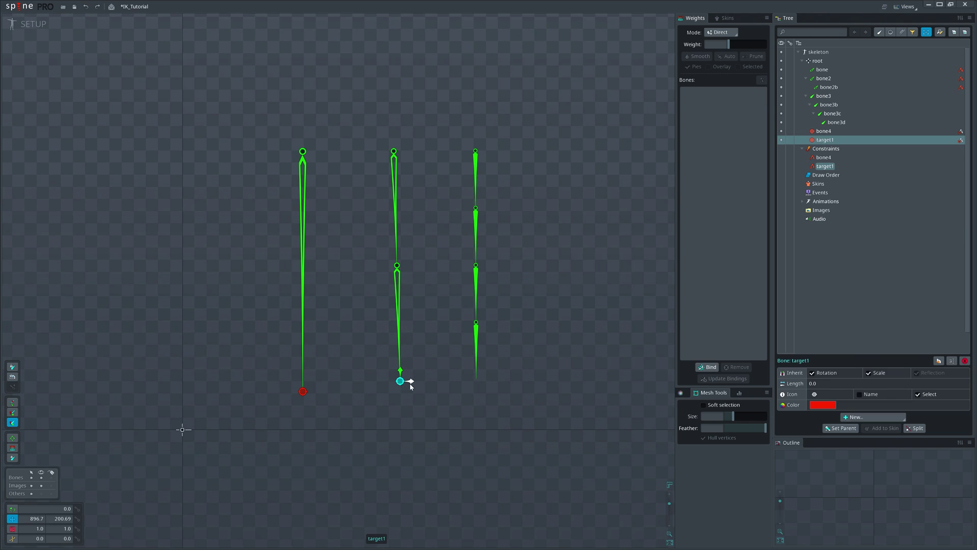
pyautogui.click(399, 308)
pyautogui.click(399, 254)
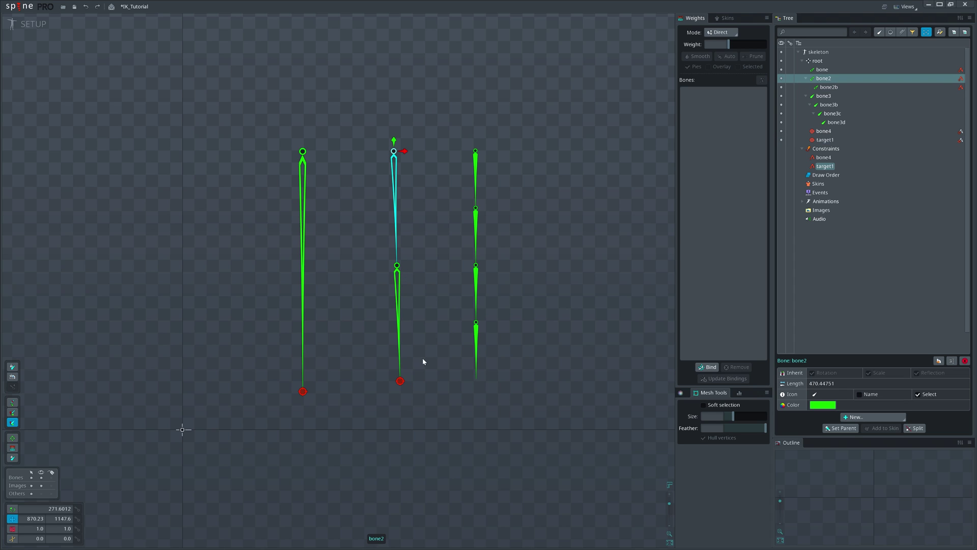
# Try to make bone2b the parent of target1, and undo the change
pyautogui.click(400, 380)
pyautogui.press('p')
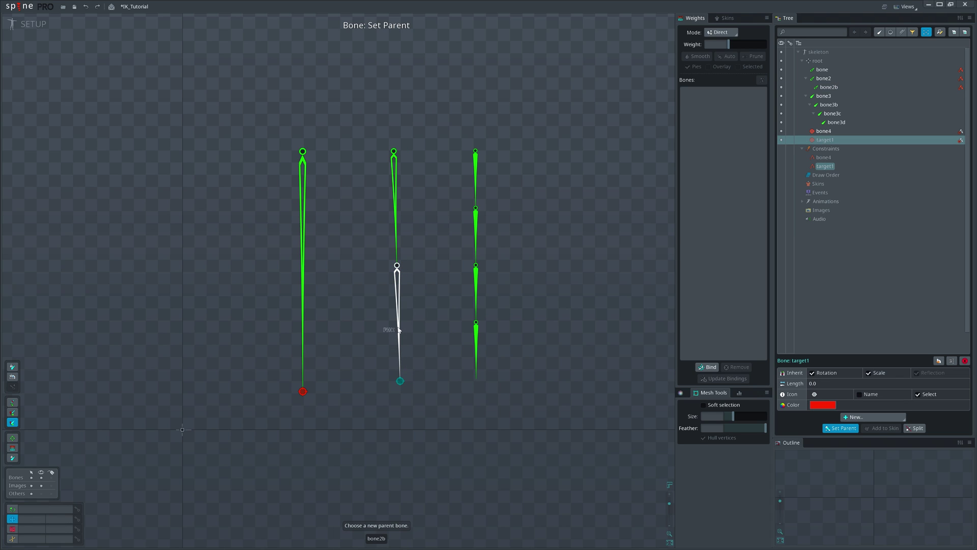
pyautogui.click(398, 329)
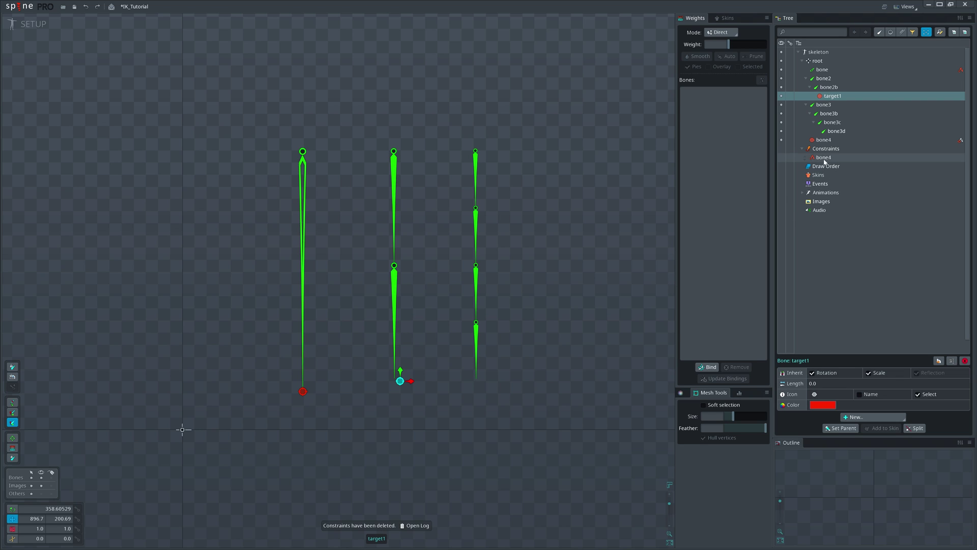
pyautogui.hotkey('ctrl', 'z')
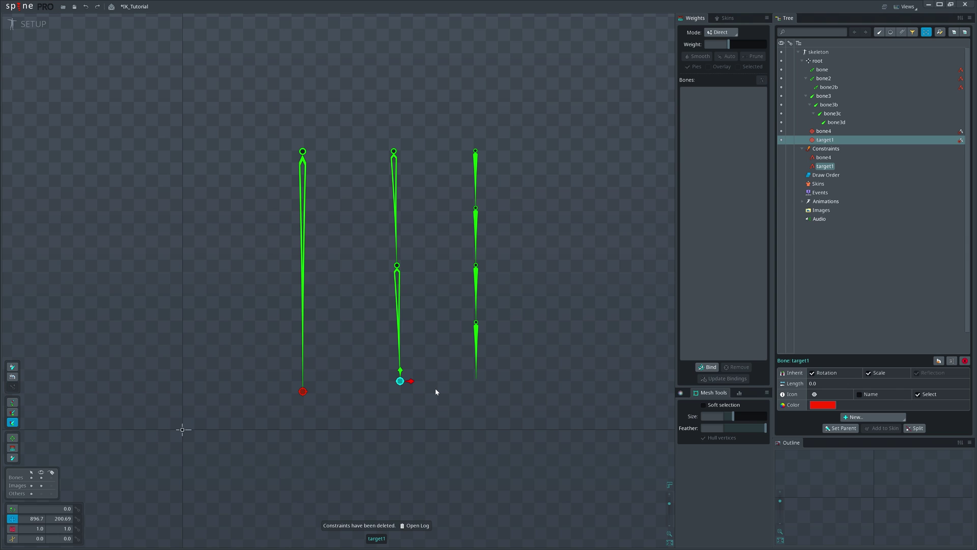
# Try parenting target1 to the single long bone and move the target around to test the two-bone IK
pyautogui.moveTo(435, 396)
pyautogui.mouseDown()
pyautogui.moveTo(406, 344)
pyautogui.moveTo(438, 393)
pyautogui.moveTo(413, 265)
pyautogui.moveTo(397, 313)
pyautogui.moveTo(426, 360)
pyautogui.moveTo(469, 323)
pyautogui.moveTo(405, 292)
pyautogui.moveTo(393, 351)
pyautogui.moveTo(453, 400)
pyautogui.moveTo(435, 336)
pyautogui.moveTo(441, 383)
pyautogui.mouseUp()
pyautogui.press('p')
pyautogui.click(302, 331)
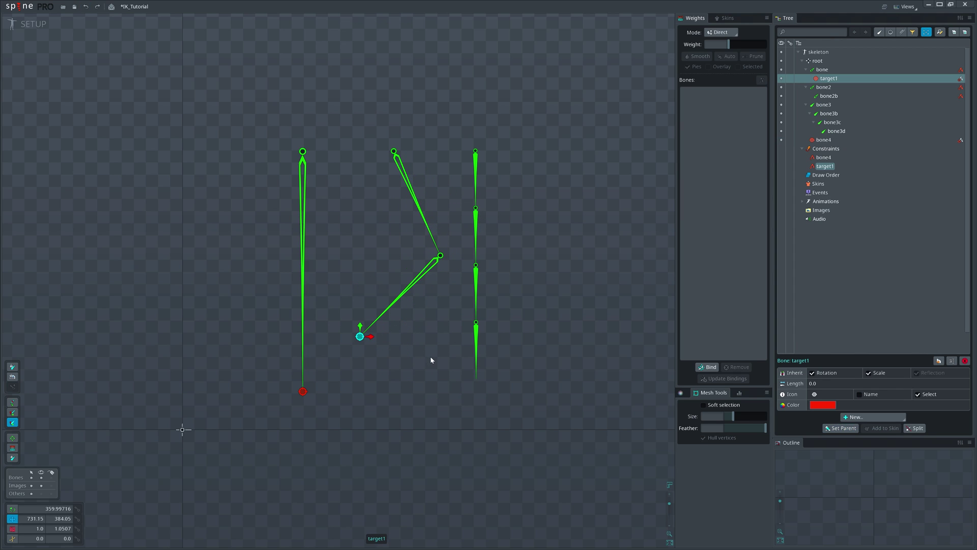
pyautogui.moveTo(414, 361); pyautogui.dragTo(391, 342)
# Try moving the bone4 target upward beneath the single bone, and undo the move
pyautogui.click(303, 391)
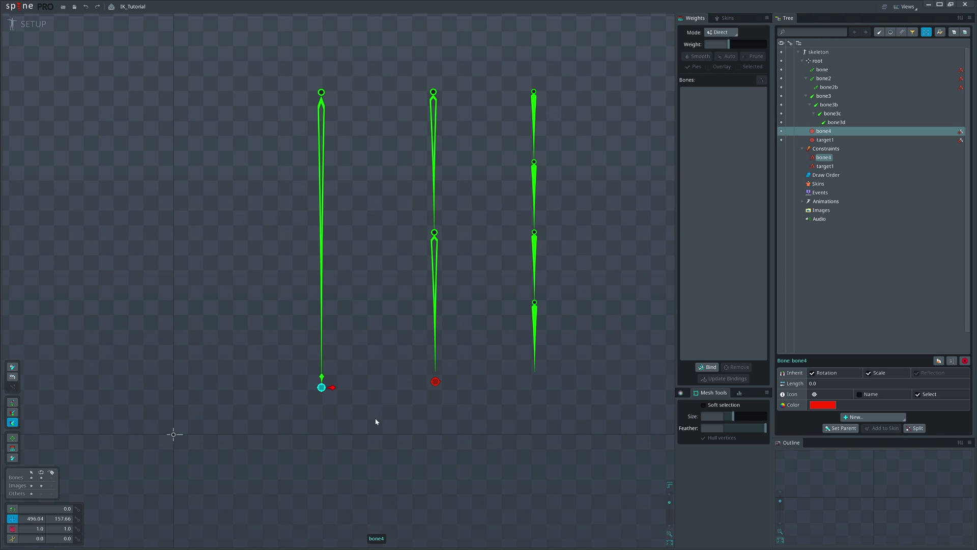
pyautogui.moveTo(375, 421); pyautogui.dragTo(380, 355)
pyautogui.hotkey('ctrl', 'z')
# Turn off Compress and Stretch on the single bone's IK constraint
pyautogui.click(961, 134)
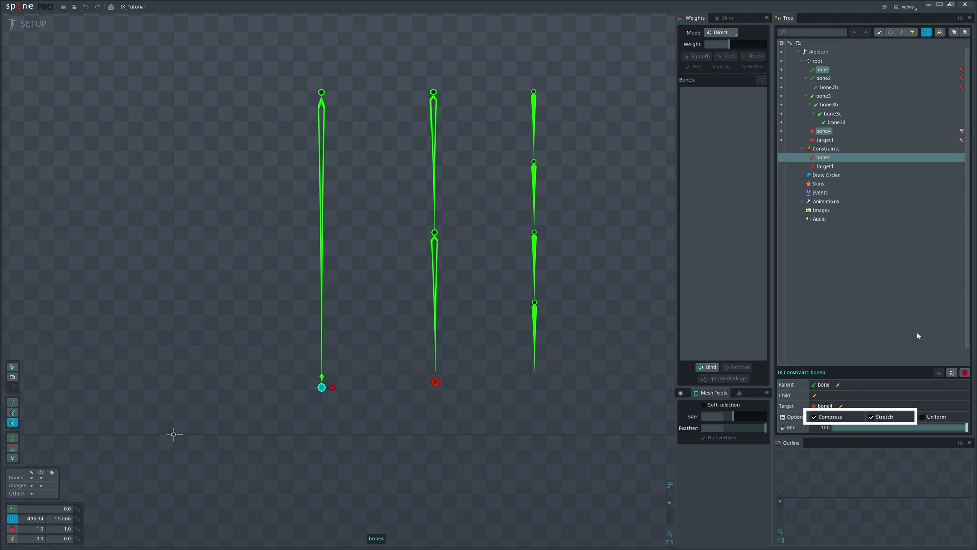
pyautogui.click(814, 417)
pyautogui.click(872, 417)
# Enable Stretch on the target1 IK constraint and test it by moving its target beyond the two bones' reach, undoing the last move
pyautogui.click(825, 166)
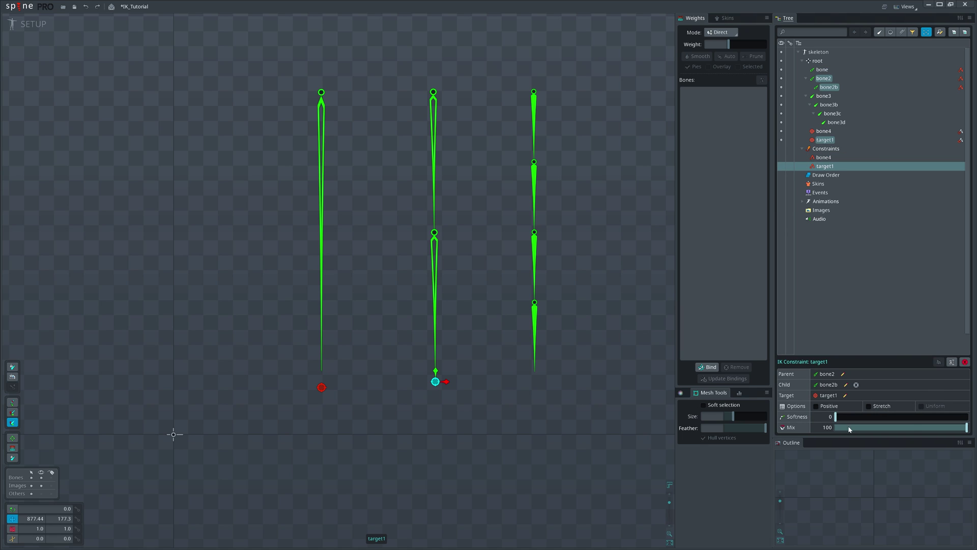
pyautogui.moveTo(425, 425); pyautogui.dragTo(424, 355)
pyautogui.click(869, 406)
pyautogui.moveTo(497, 356); pyautogui.dragTo(484, 454)
pyautogui.scroll(-2, 461, 318)
pyautogui.moveTo(460, 316); pyautogui.dragTo(470, 423)
pyautogui.hotkey('ctrl', 'z')
# Enable Compress and Stretch on the bone4 IK constraint
pyautogui.click(834, 157)
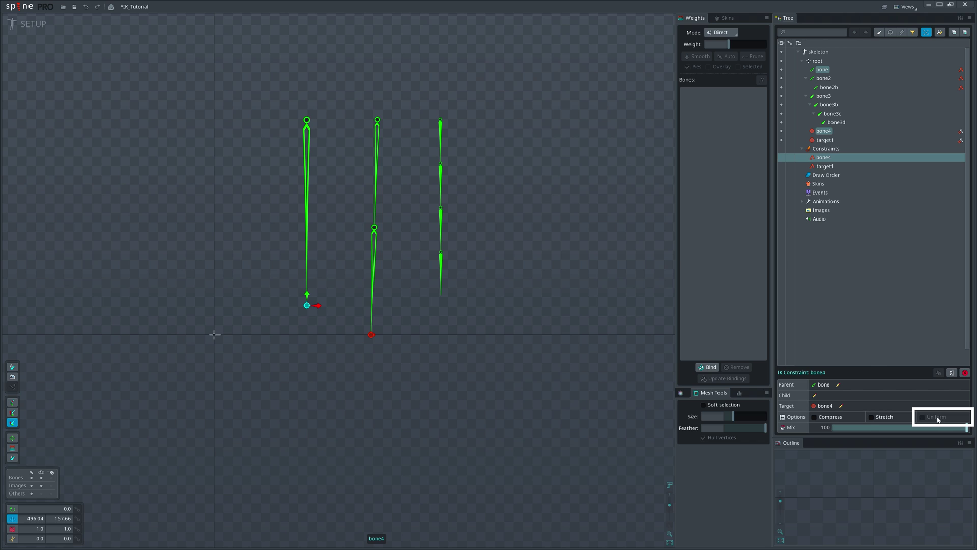
pyautogui.click(833, 417)
pyautogui.click(832, 418)
pyautogui.click(831, 419)
pyautogui.click(872, 417)
# Move the bone4 target up to about X 496, Y 1075 near the single bone's origin, and select the bone to inspect its scale
pyautogui.scroll(2, 371, 401)
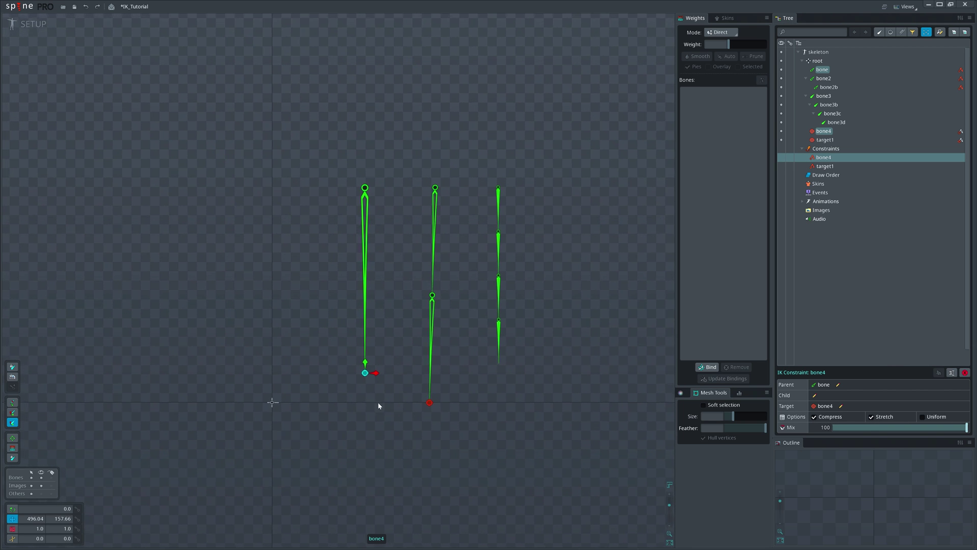
pyautogui.scroll(1, 371, 428)
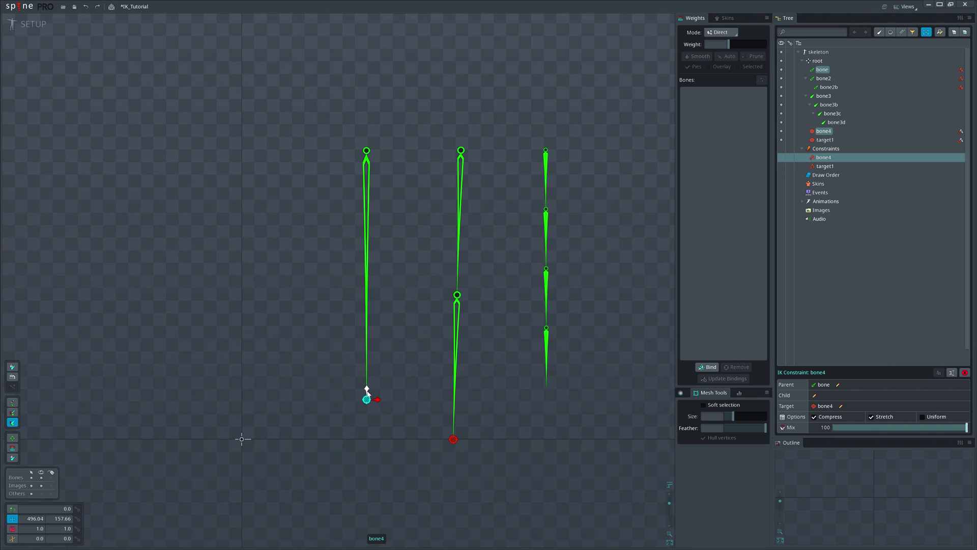
pyautogui.scroll(1, 367, 391)
pyautogui.moveTo(367, 417); pyautogui.dragTo(384, 162)
pyautogui.scroll(3, 369, 158)
pyautogui.click(368, 168)
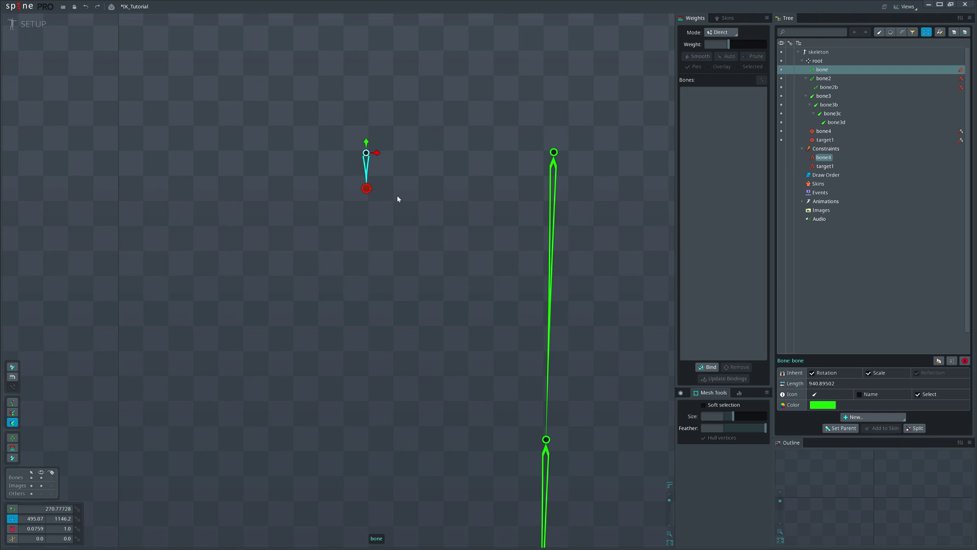
# Enable Uniform on the bone4 IK constraint and select the single bone to compare its X and Y scale
pyautogui.click(842, 158)
pyautogui.click(930, 419)
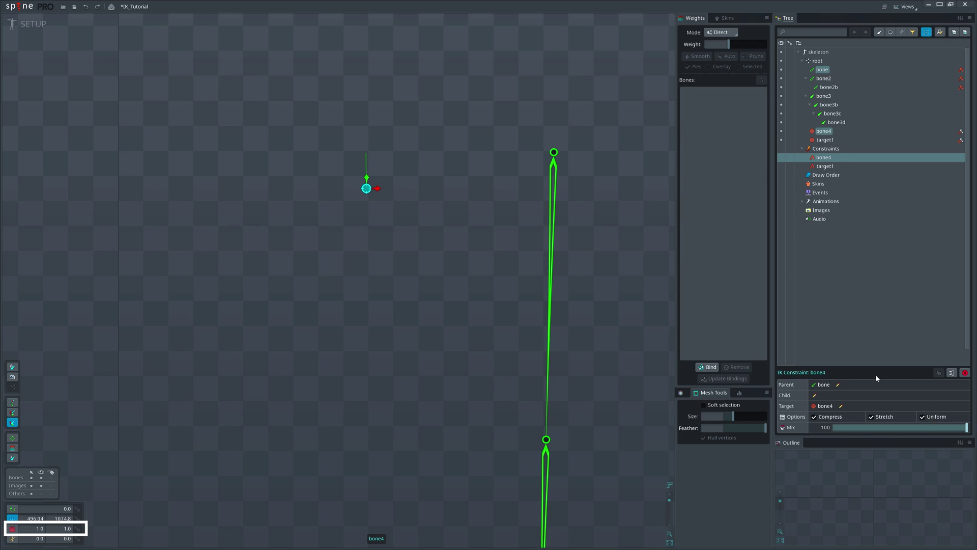
pyautogui.click(367, 168)
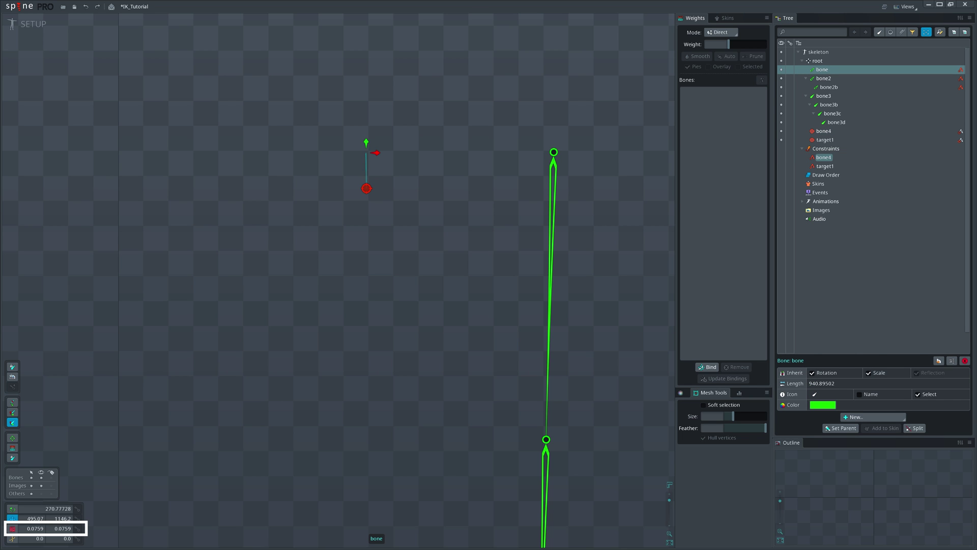
# Undo the bone4 target's move and the option changes on its IK constraint
pyautogui.scroll(-3, 384, 266)
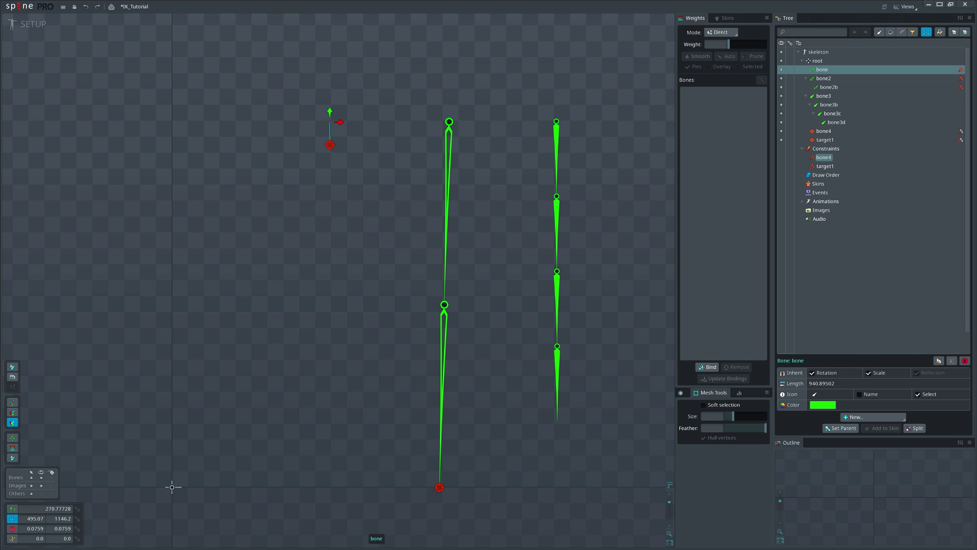
pyautogui.moveTo(150, 373); pyautogui.dragTo(154, 348)
pyautogui.hotkey('ctrl', 'z')
pyautogui.hotkey('ctrl', 'z')
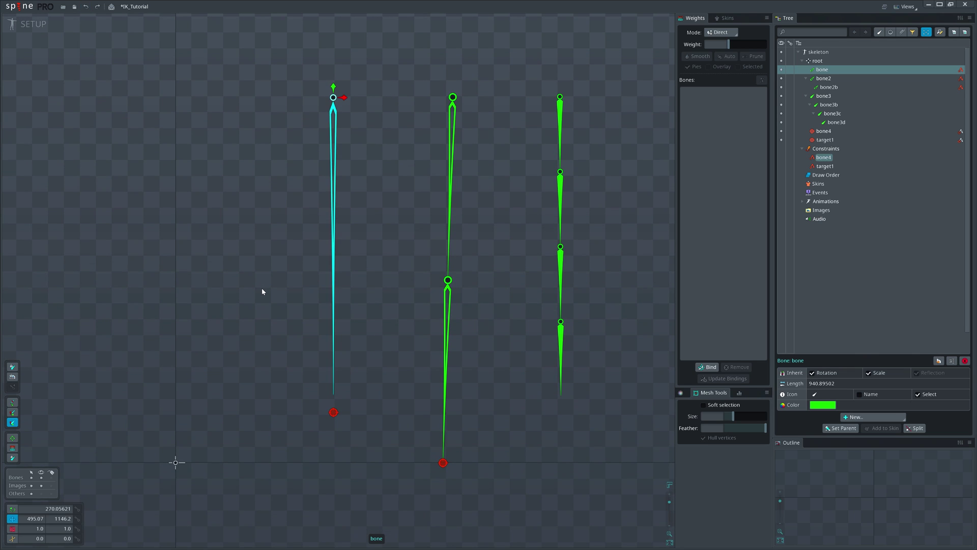
pyautogui.hotkey('ctrl', 'z')
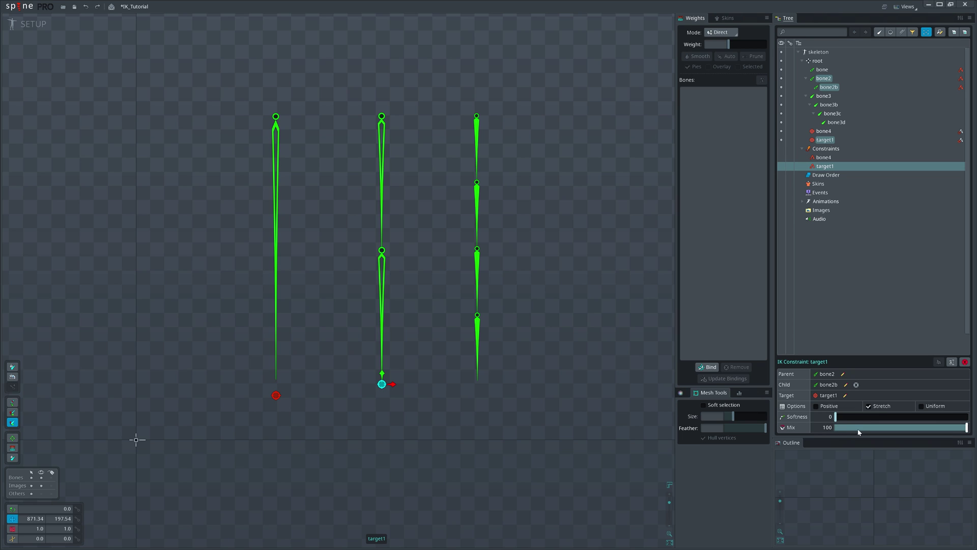
# Move target1 to about X 722, Y 420 and set its IK constraint's Mix to 84.3
pyautogui.moveTo(858, 427); pyautogui.dragTo(889, 428)
pyautogui.moveTo(549, 435); pyautogui.dragTo(507, 372)
pyautogui.moveTo(889, 428); pyautogui.dragTo(946, 429)
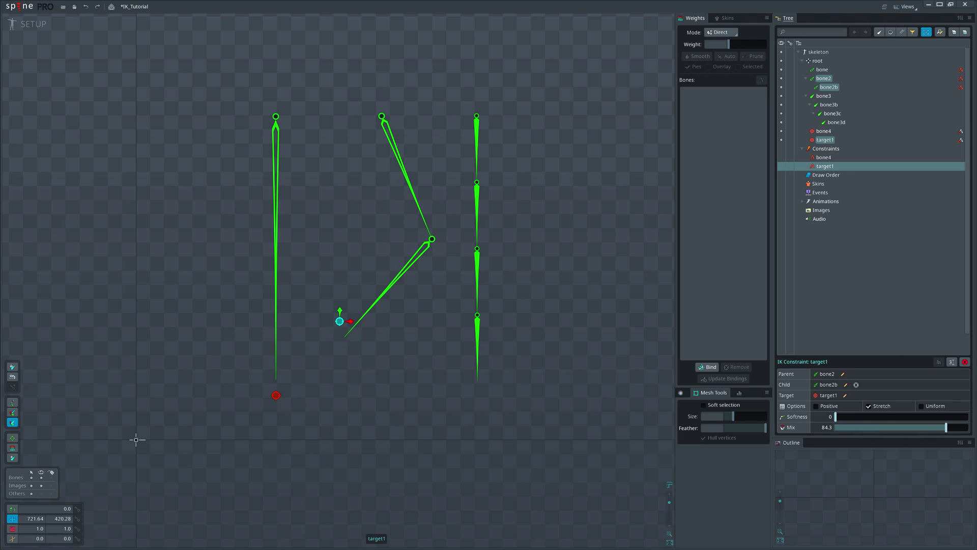
# Set the target1 IK constraint's Mix to 0, try moving target1, and undo the changes
pyautogui.click(826, 427)
pyautogui.write('0')
pyautogui.press('Return')
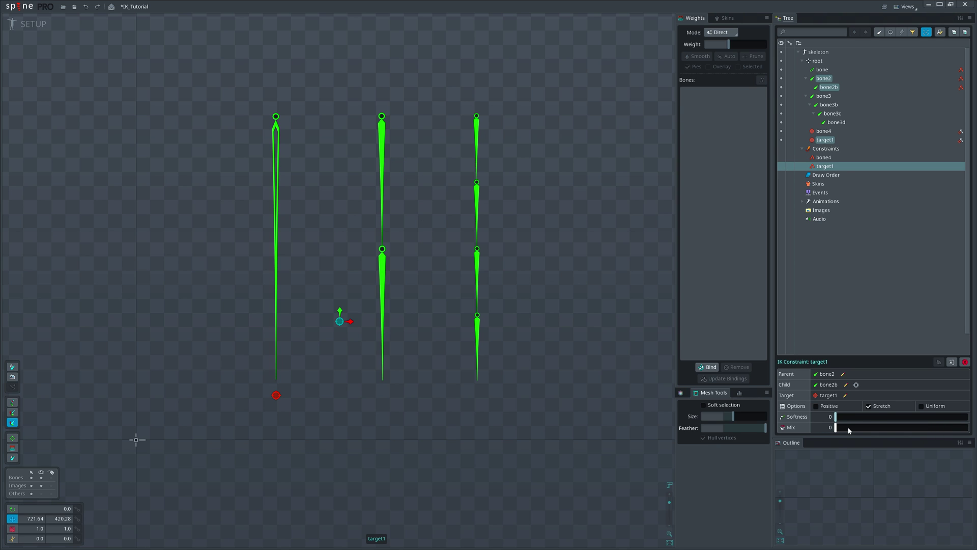
pyautogui.moveTo(469, 420); pyautogui.dragTo(465, 400)
pyautogui.hotkey('ctrl', 'z')
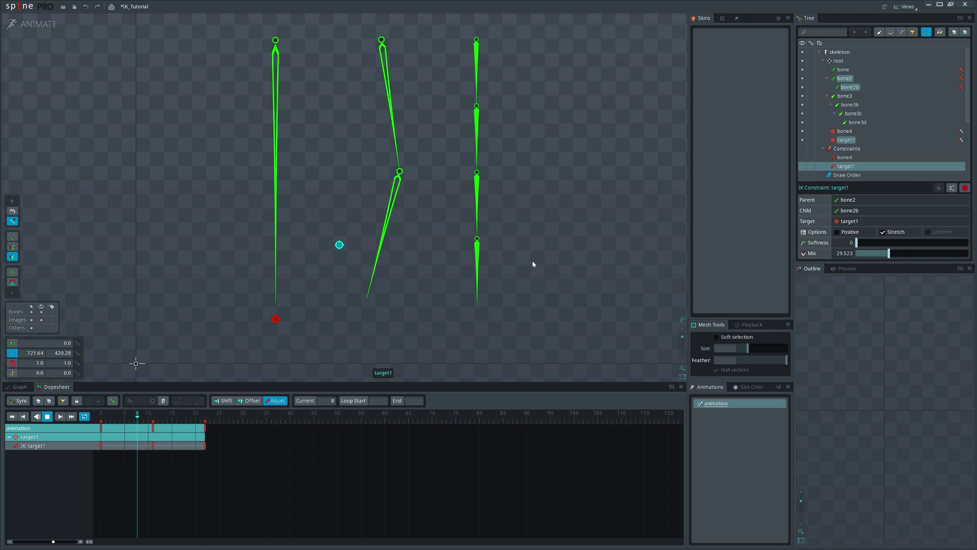
# In Setup mode, create a second IK constraint named target for bone2 and bone2b, placing its target bone beside bone3c
pyautogui.click(32, 24)
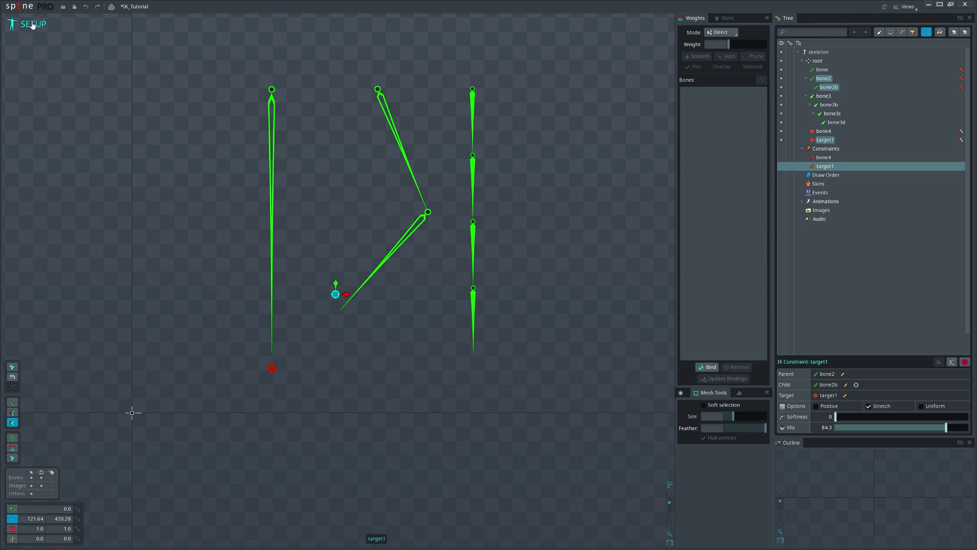
pyautogui.click(418, 205)
pyautogui.keyDown('ctrl'); pyautogui.click(383, 268); pyautogui.keyUp('ctrl')
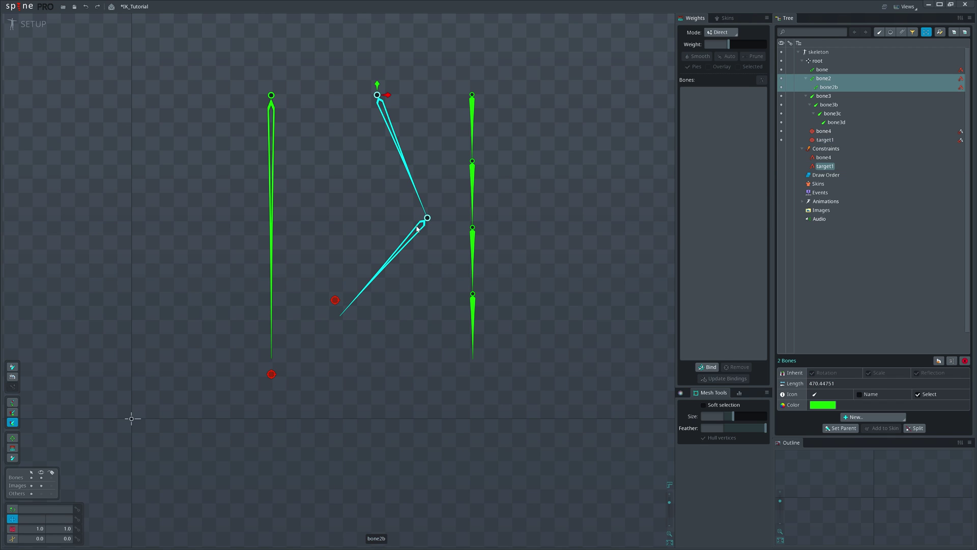
pyautogui.click(872, 417)
pyautogui.click(873, 429)
pyautogui.click(453, 263)
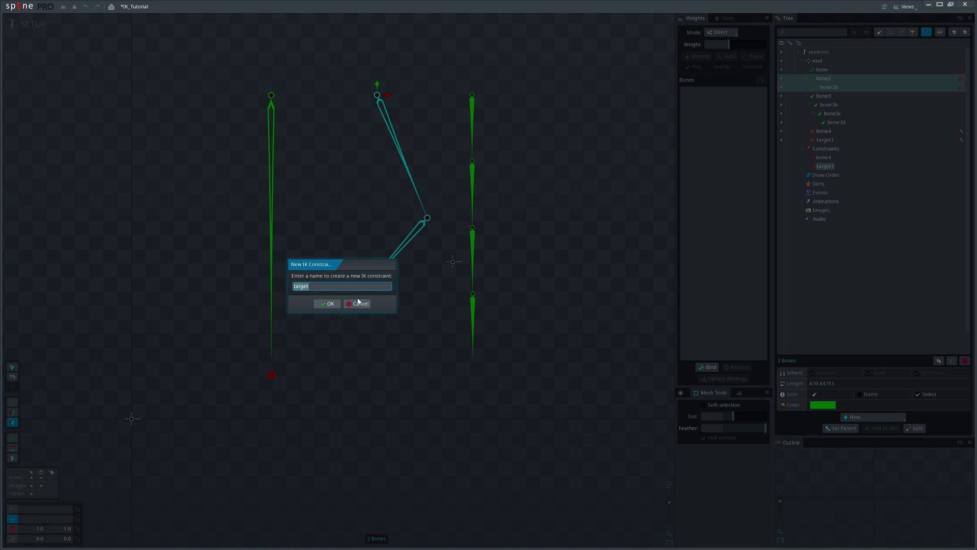
pyautogui.press('Return')
# Parent the new target bone to bone3c and target1 to the single bone
pyautogui.click(452, 261)
pyautogui.press('p')
pyautogui.click(474, 249)
pyautogui.click(336, 301)
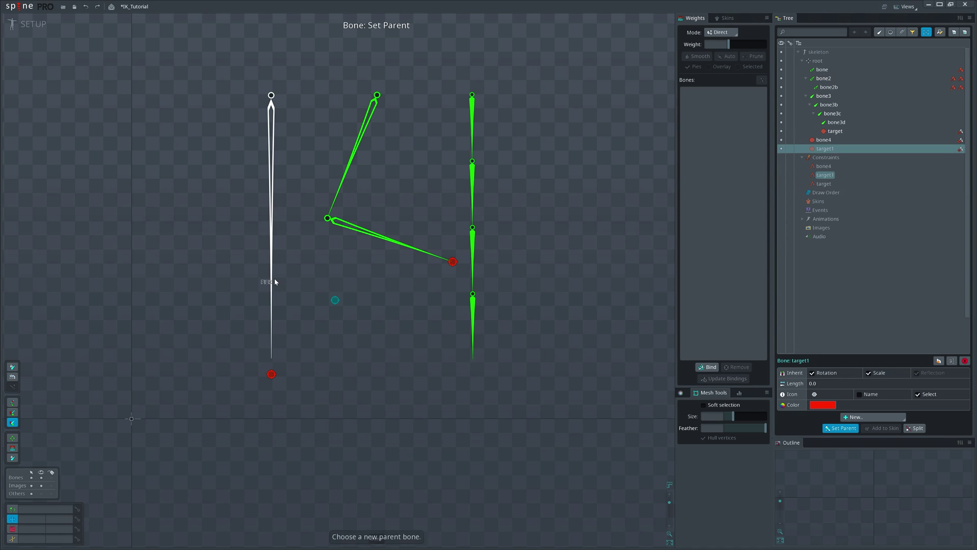
pyautogui.click(272, 280)
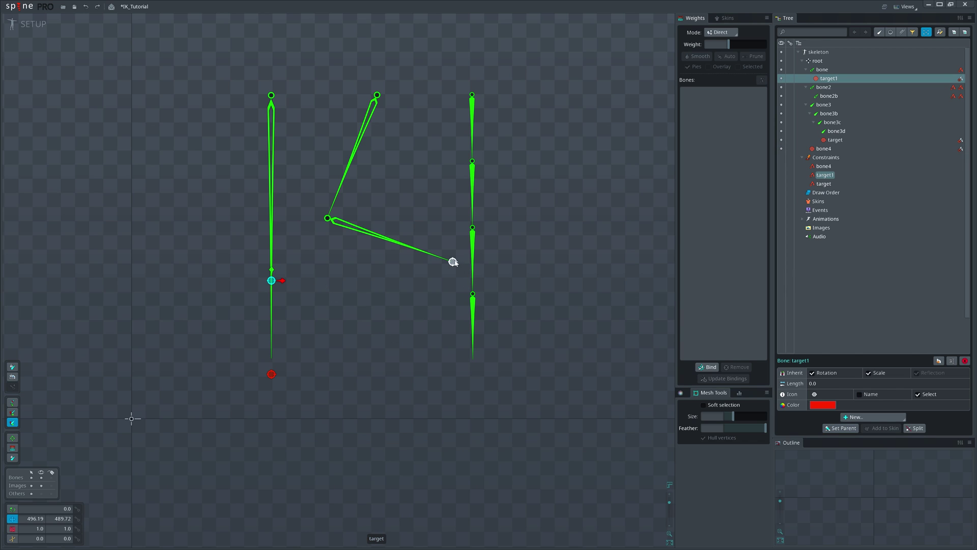
# Move the target bone onto bone3c at about X 1214, Y 552 and lower the Mix of its IK constraint
pyautogui.moveTo(453, 262); pyautogui.dragTo(473, 261)
pyautogui.click(942, 184)
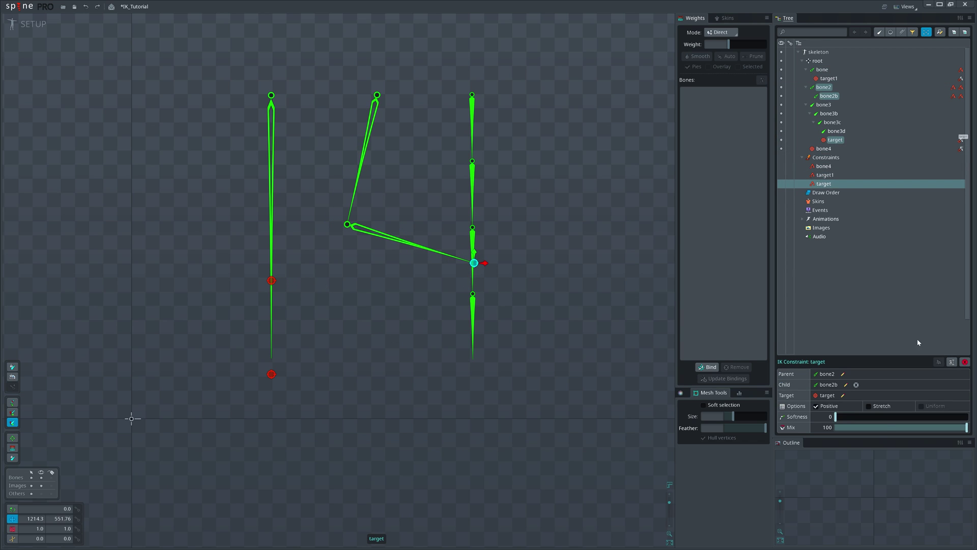
pyautogui.click(872, 427)
# Move target1 onto the single bone at about X 496, Y 490 and set its IK constraint's Mix to 31.98
pyautogui.click(271, 280)
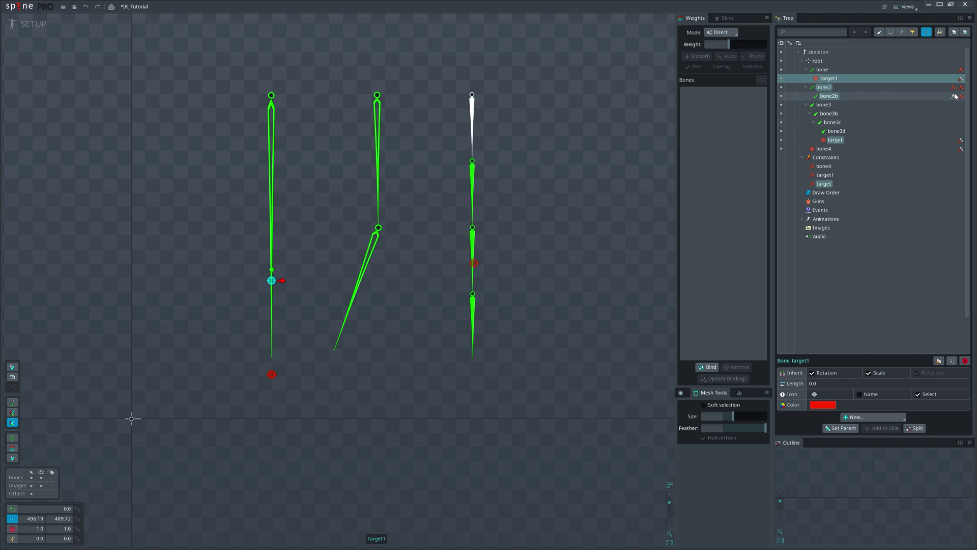
pyautogui.click(961, 78)
pyautogui.moveTo(898, 430); pyautogui.dragTo(877, 430)
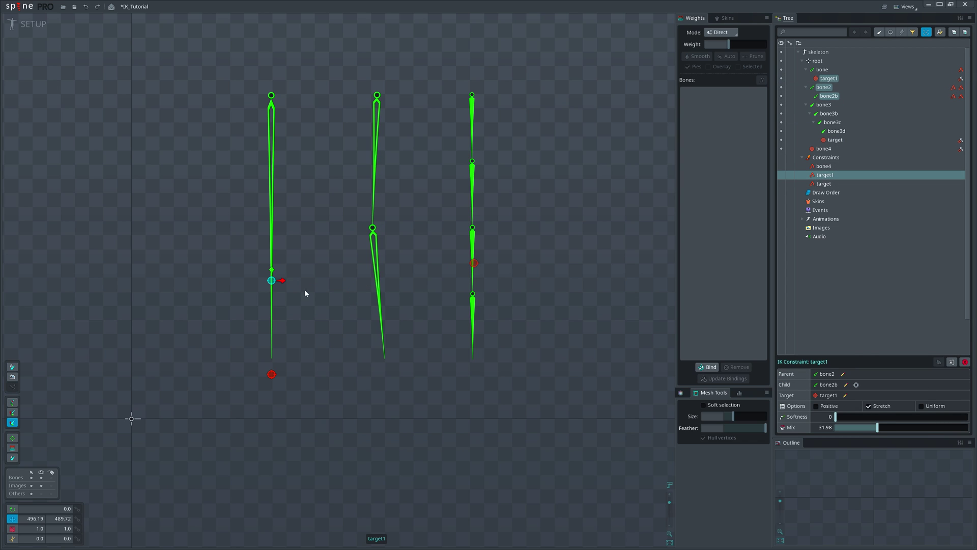
# Try moving the bone4 target and rotating the four-bone bone3 chain, undoing both changes
pyautogui.click(271, 375)
pyautogui.moveTo(442, 400); pyautogui.dragTo(295, 355)
pyautogui.hotkey('ctrl', 'z')
pyautogui.press('3')
pyautogui.press('c')
pyautogui.moveTo(487, 384); pyautogui.dragTo(601, 352)
pyautogui.hotkey('ctrl', 'z')
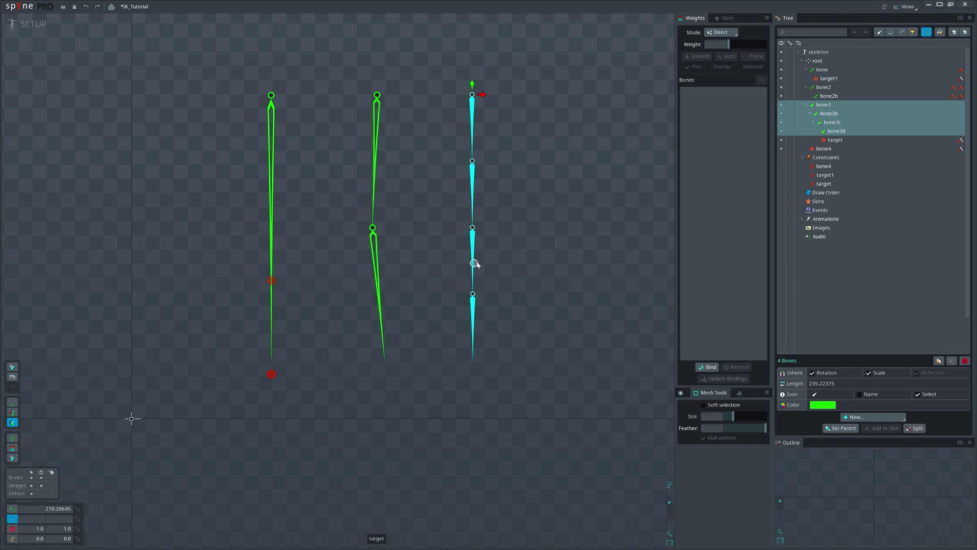
# Try moving target1 along the single bone, and undo back past the added IK constraint and the reparenting
pyautogui.click(474, 263)
pyautogui.click(271, 280)
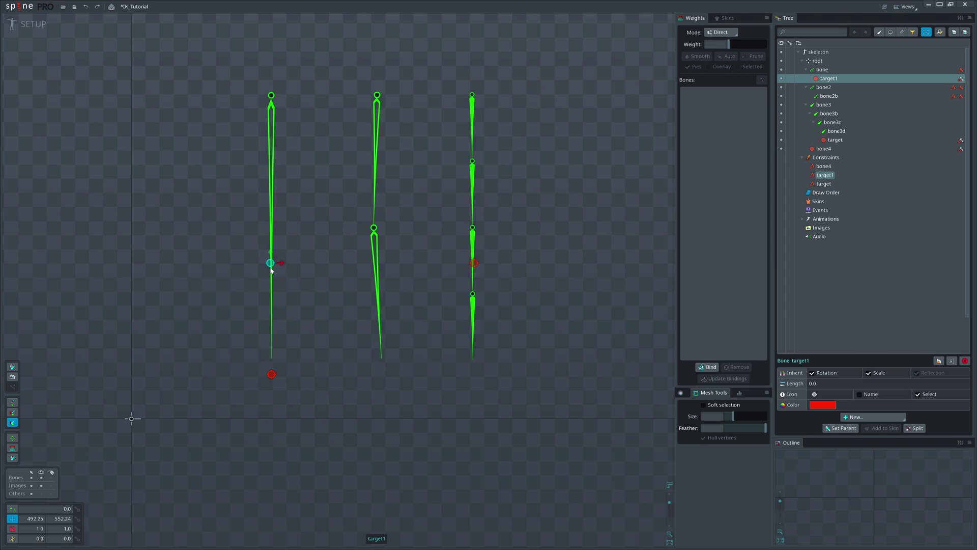
pyautogui.moveTo(270, 276); pyautogui.dragTo(292, 259)
pyautogui.hotkey('ctrl', 'z')
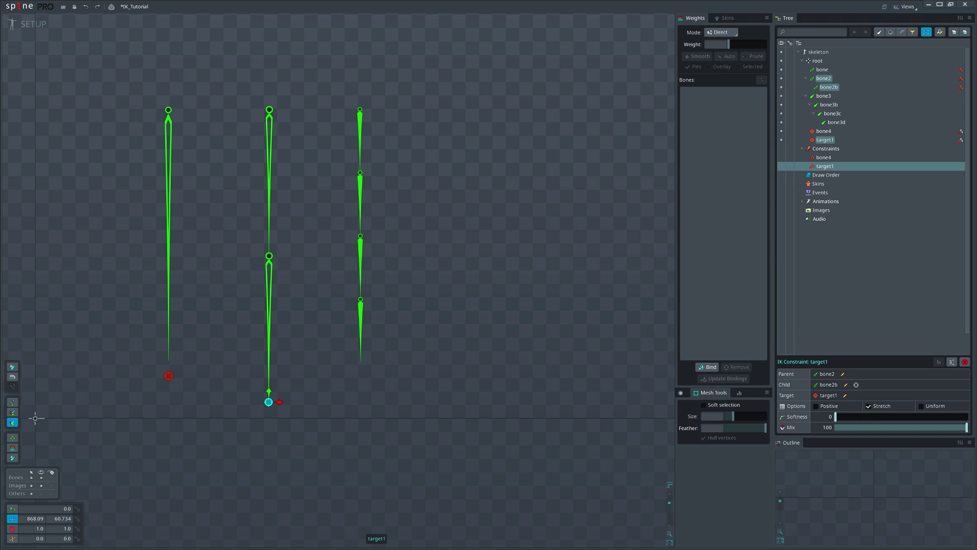
# Compare Softness 157.41 and 0 on the target1 IK constraint, and move target1 to about X 868, Y 231
pyautogui.moveTo(839, 419); pyautogui.dragTo(968, 417)
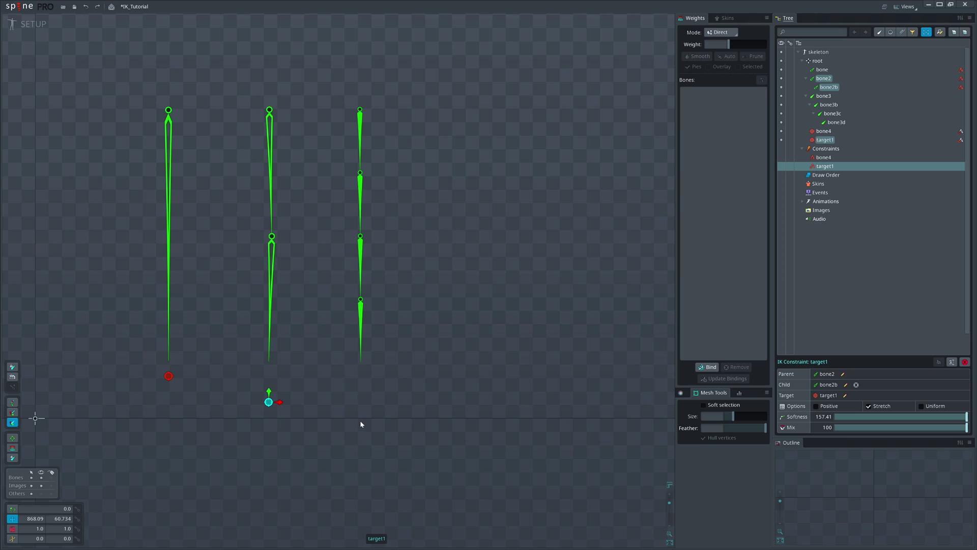
pyautogui.moveTo(837, 417); pyautogui.dragTo(830, 418)
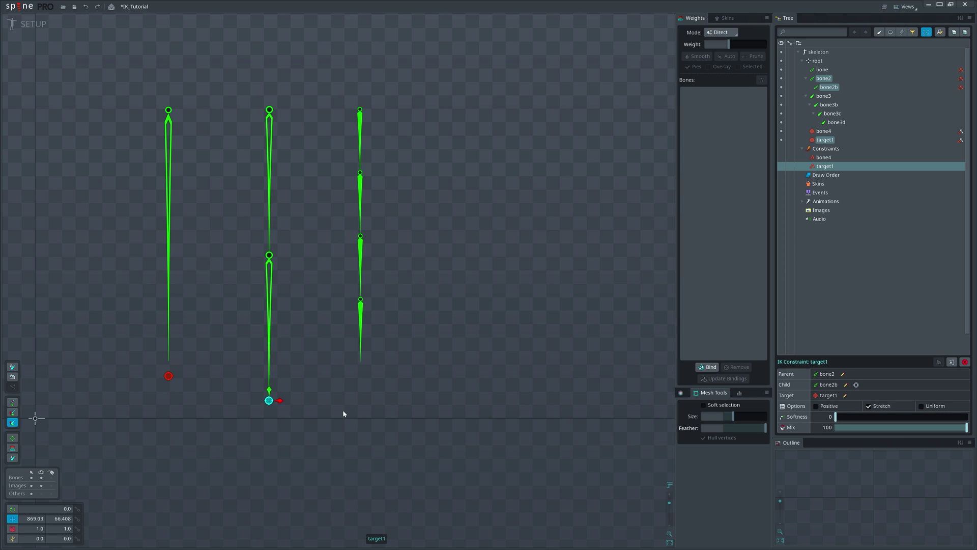
pyautogui.moveTo(343, 405); pyautogui.dragTo(344, 376)
pyautogui.scroll(5, 344, 375)
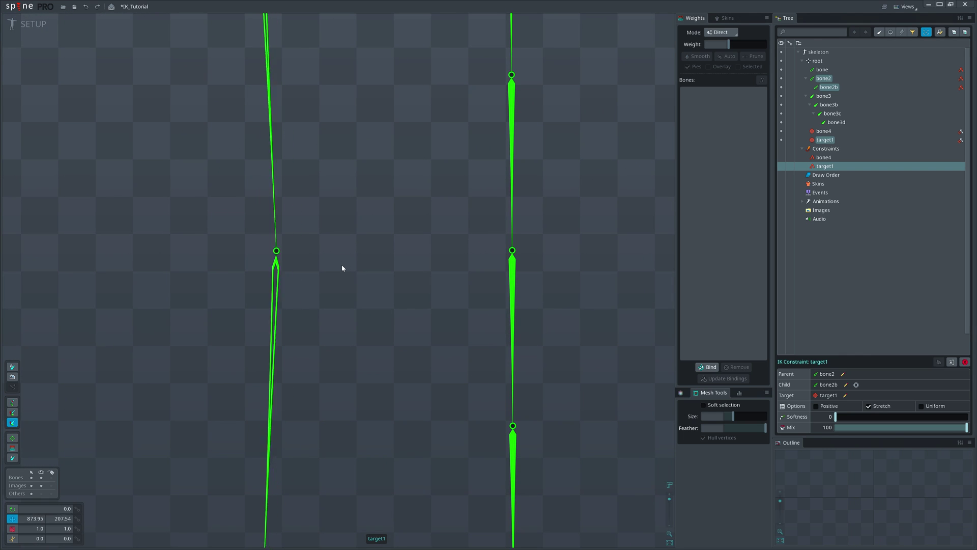
pyautogui.moveTo(342, 266); pyautogui.dragTo(336, 264)
pyautogui.scroll(-4, 401, 358)
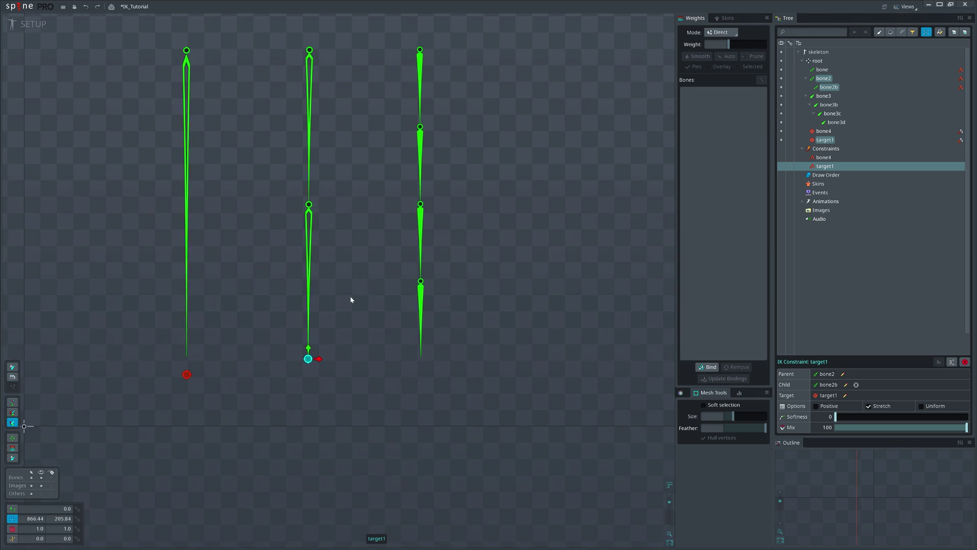
pyautogui.moveTo(352, 304); pyautogui.dragTo(365, 370)
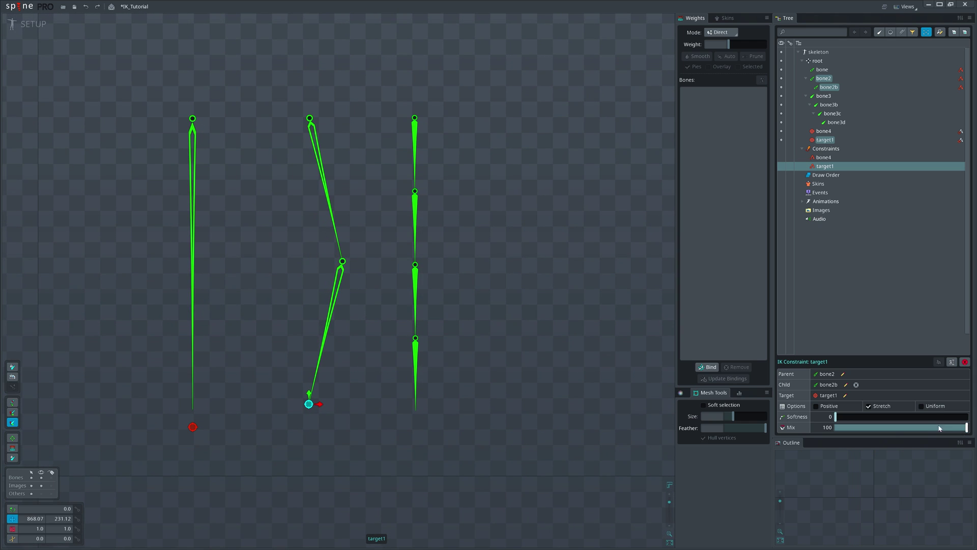
# Try Softness 156.54 on the target1 IK constraint while moving target1, undo the move, and reset Softness to 0
pyautogui.moveTo(852, 414); pyautogui.dragTo(967, 416)
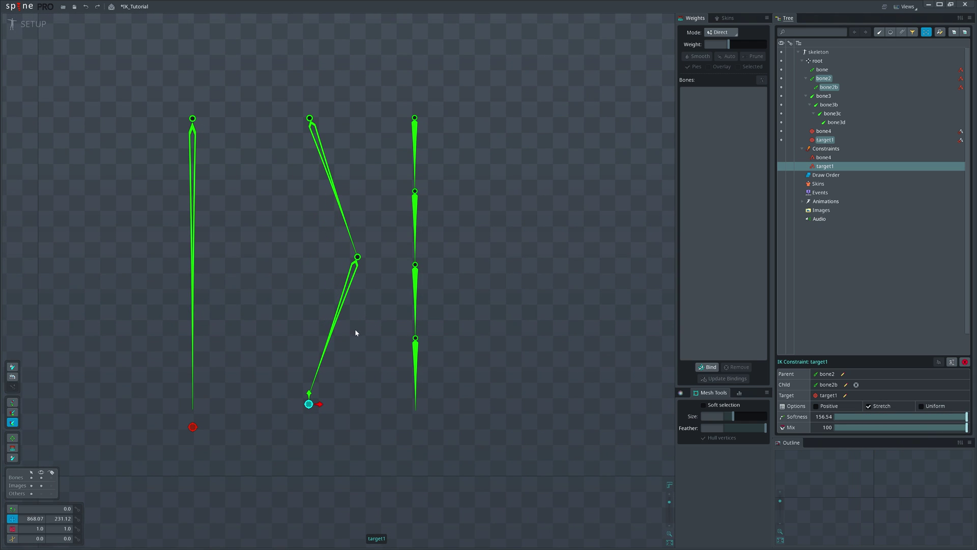
pyautogui.moveTo(356, 333); pyautogui.dragTo(379, 387)
pyautogui.hotkey('ctrl', 'z')
pyautogui.scroll(-1, 568, 384)
pyautogui.scroll(-2, 568, 383)
pyautogui.moveTo(835, 419); pyautogui.dragTo(822, 418)
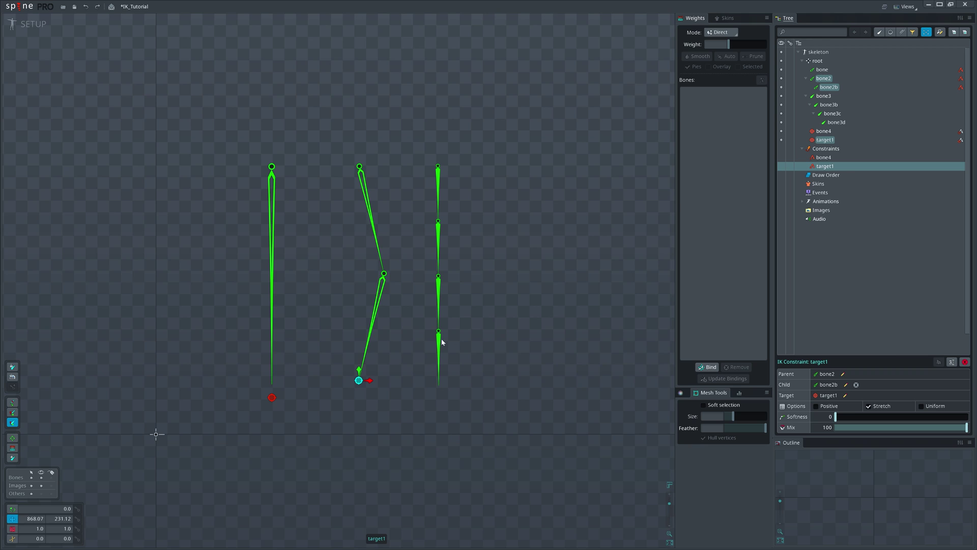
# Move target1 to about X 888, Y 208 and try Softness 102.47 on its IK constraint, resetting Softness to 0
pyautogui.moveTo(402, 396)
pyautogui.mouseDown()
pyautogui.moveTo(399, 413)
pyautogui.moveTo(404, 382)
pyautogui.mouseUp()
pyautogui.hotkey('ctrl', 'z')
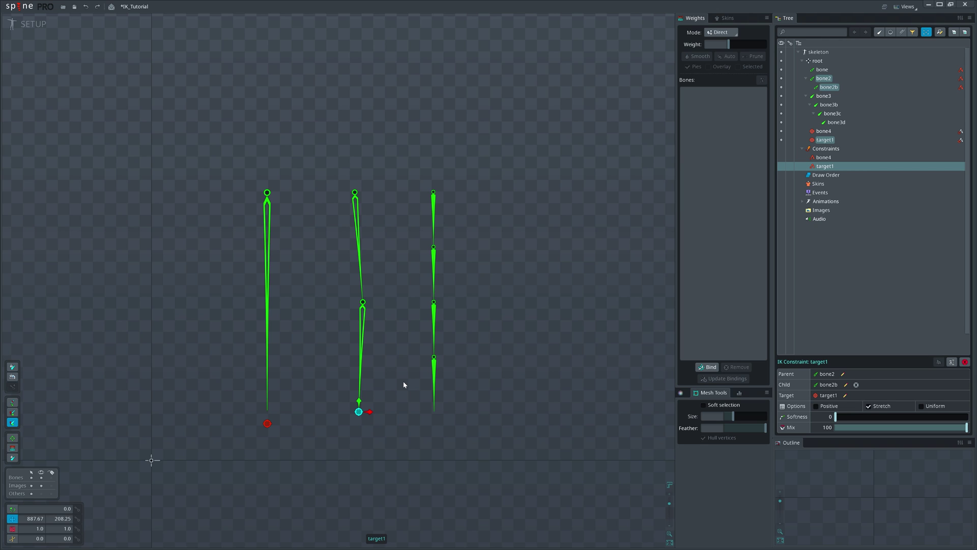
pyautogui.moveTo(896, 421); pyautogui.dragTo(925, 419)
pyautogui.moveTo(505, 448); pyautogui.dragTo(509, 467)
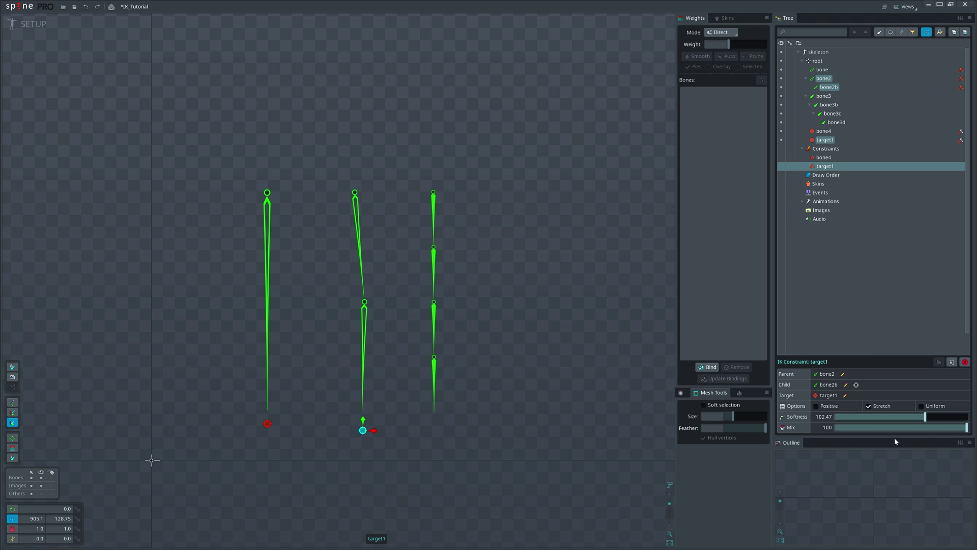
pyautogui.hotkey('ctrl', 'z')
pyautogui.click(835, 418)
pyautogui.scroll(1, 406, 340)
pyautogui.scroll(2, 405, 331)
pyautogui.hotkey('ctrl', 'z')
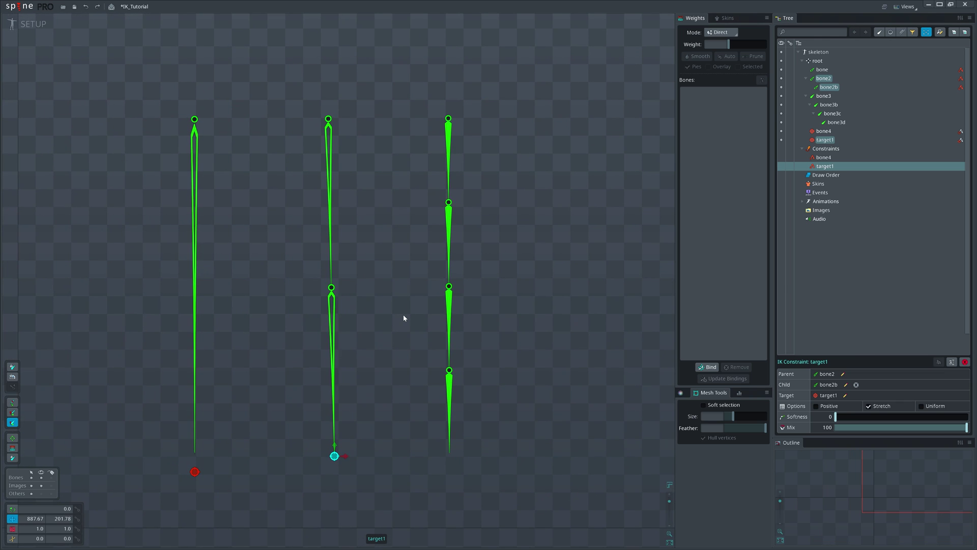
# Move target1 up to about X 879, Y 348 and toggle Positive on its IK constraint to compare the bend directions
pyautogui.moveTo(404, 315); pyautogui.dragTo(403, 313)
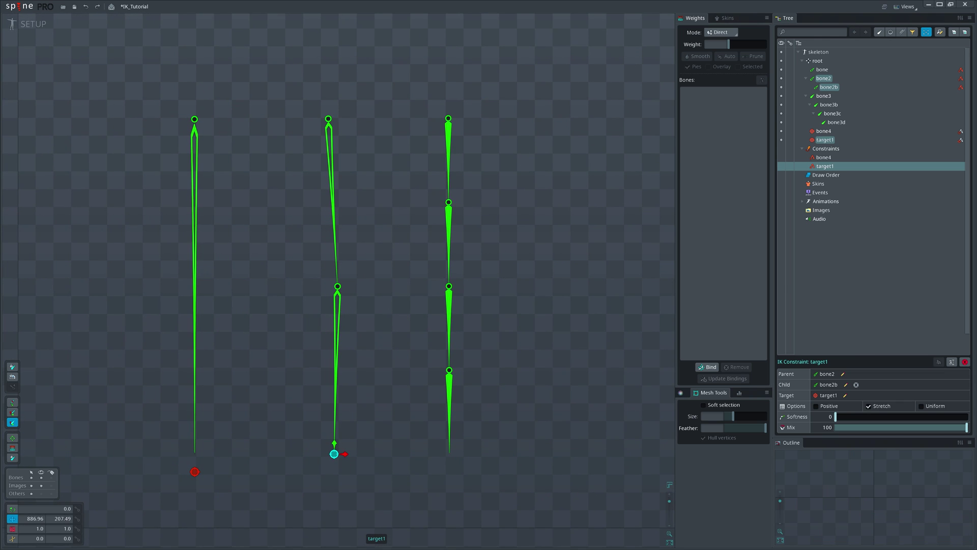
pyautogui.scroll(-3, 425, 374)
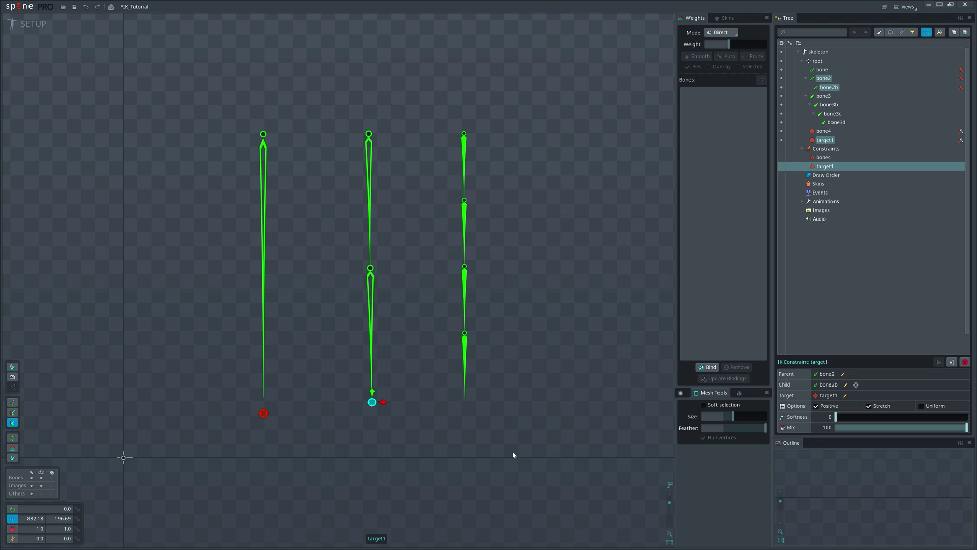
pyautogui.moveTo(512, 453); pyautogui.dragTo(524, 405)
pyautogui.click(820, 407)
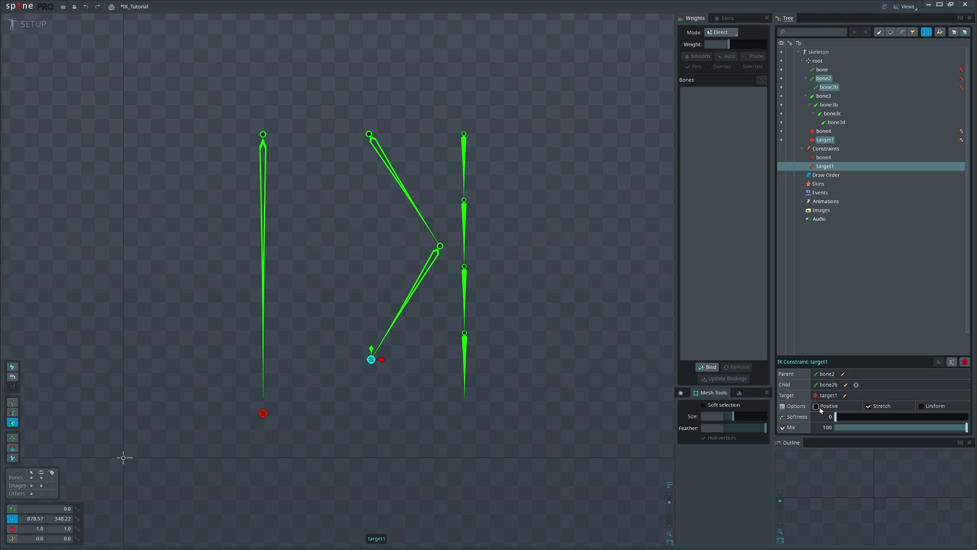
pyautogui.click(820, 407)
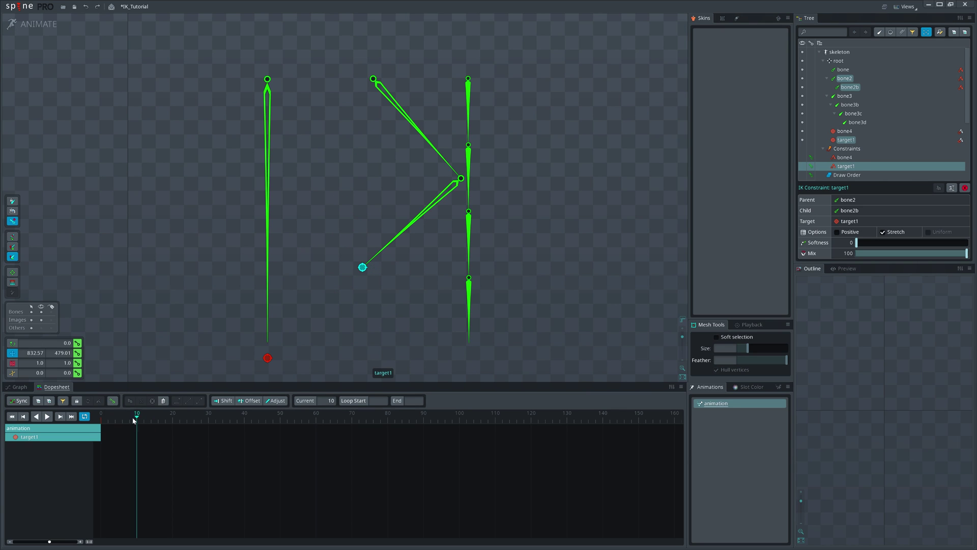
# In Animate mode, key target1's translation at frame 0 and move it down to about X 839, Y 176 for frame 21
pyautogui.click(77, 353)
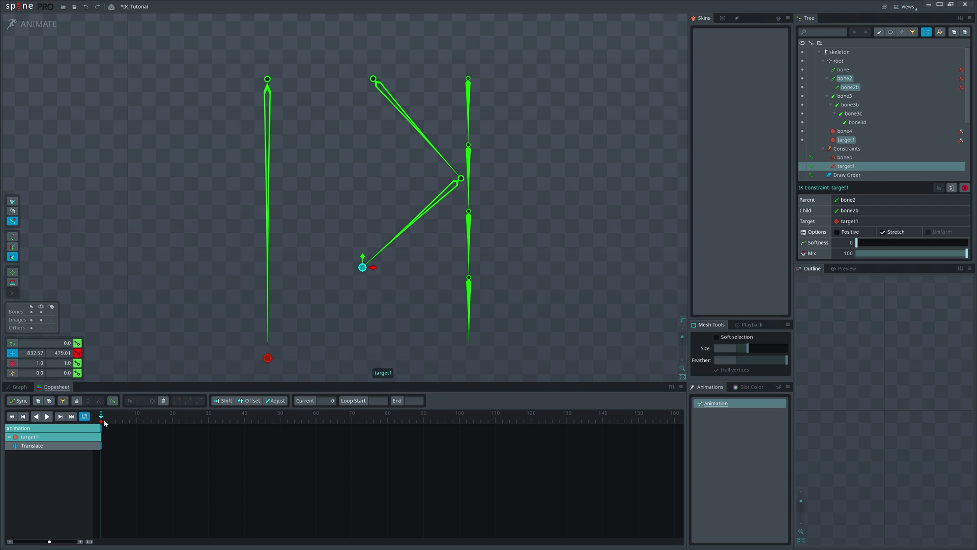
pyautogui.moveTo(613, 263); pyautogui.dragTo(612, 346)
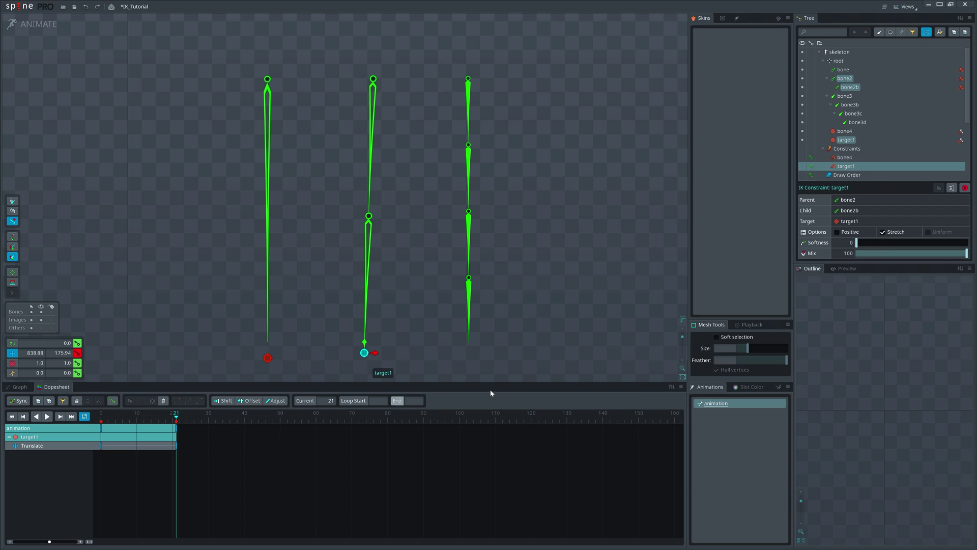
# Toggle Positive on the target1 IK constraint, move target1 up, and scrub the animation
pyautogui.click(847, 233)
pyautogui.moveTo(569, 328); pyautogui.dragTo(565, 273)
pyautogui.moveTo(261, 418); pyautogui.dragTo(216, 427)
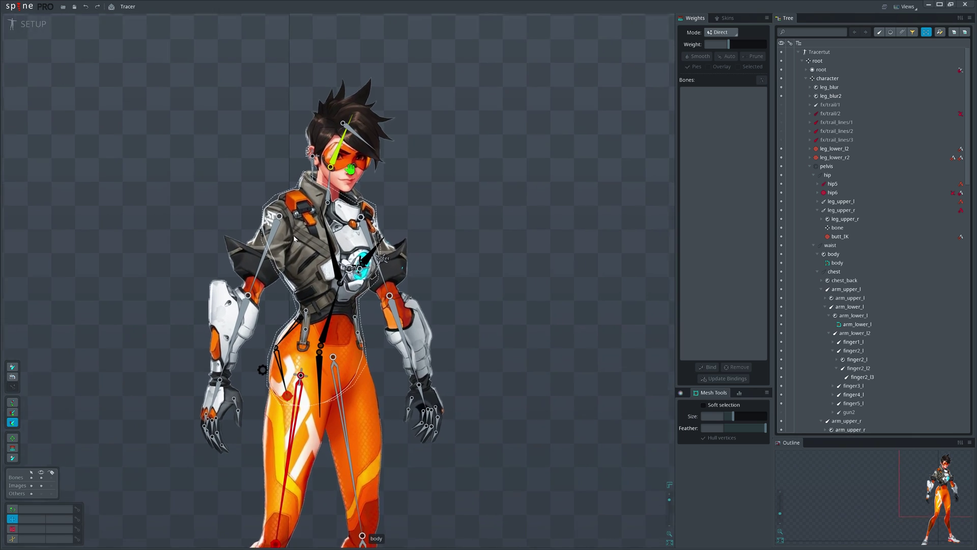
# Examine the torso and hip bones of the Tracer rig and select the butt_IK target bone
pyautogui.scroll(2, 293, 237)
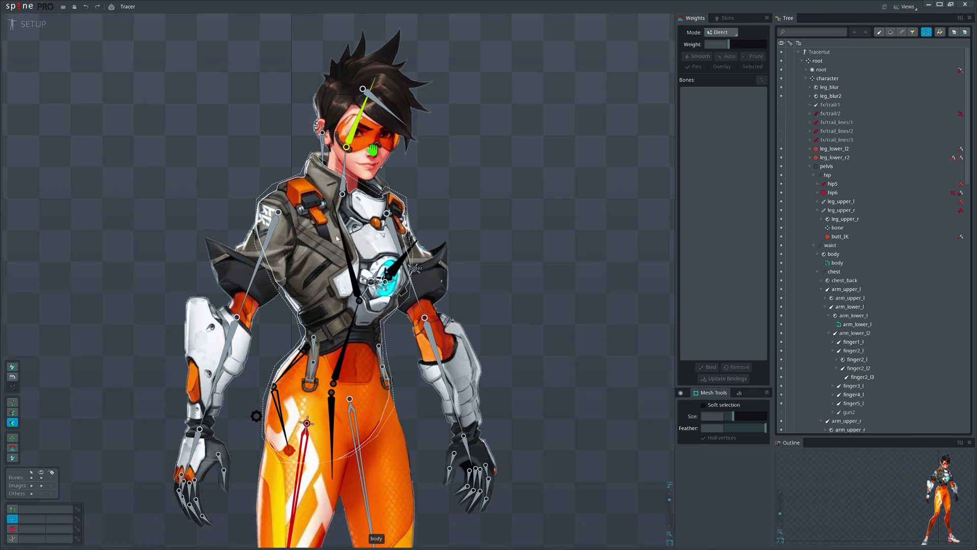
pyautogui.click(363, 266)
pyautogui.click(364, 271)
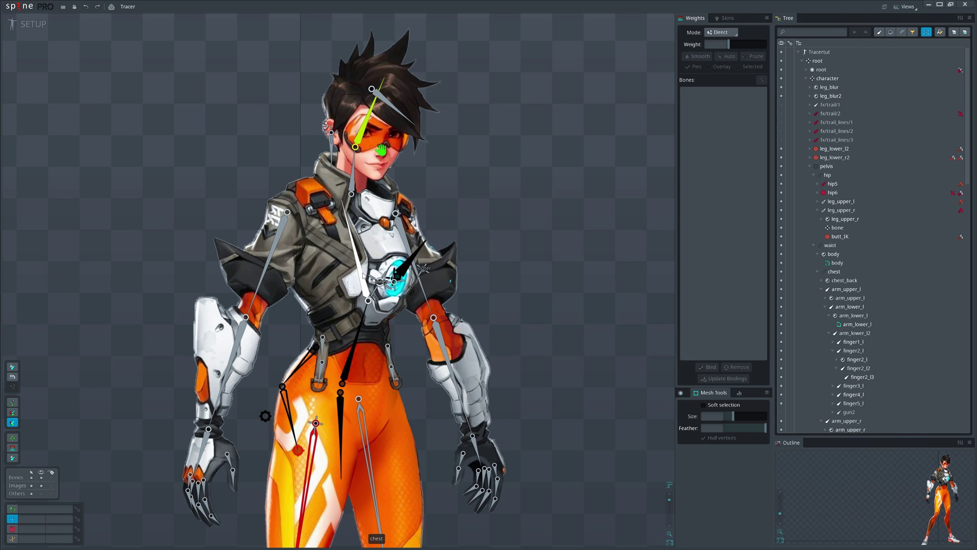
pyautogui.moveTo(356, 341); pyautogui.dragTo(361, 277)
pyautogui.click(324, 386)
pyautogui.click(305, 386)
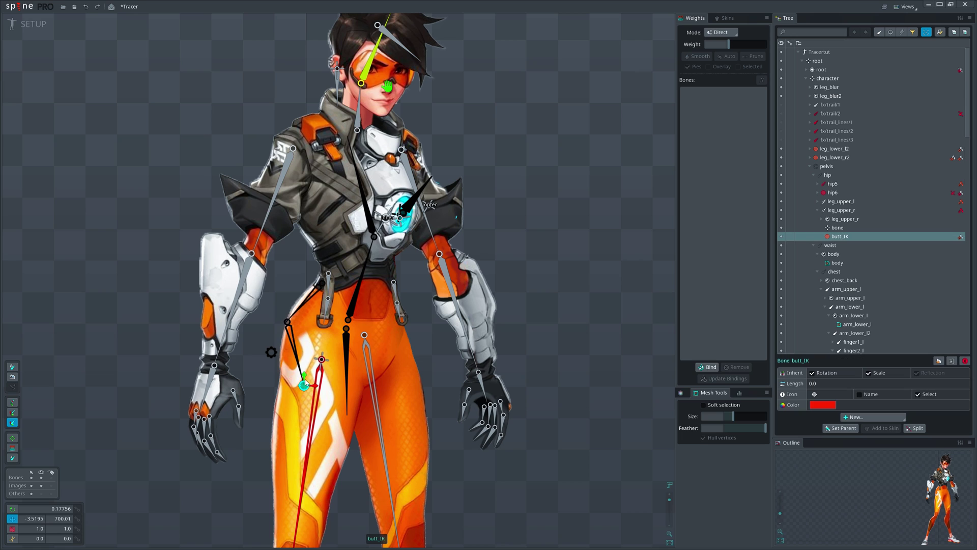
pyautogui.moveTo(388, 265); pyautogui.dragTo(383, 330)
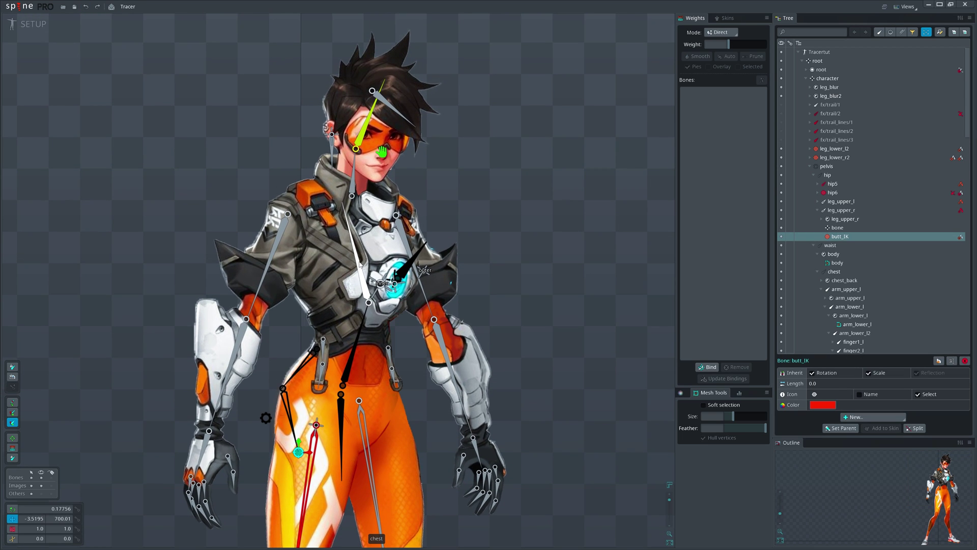
# Try rotating the arm_upper_r bone outward from the body, and undo the rotation
pyautogui.moveTo(277, 237); pyautogui.dragTo(234, 220)
pyautogui.hotkey('ctrl', 'z')
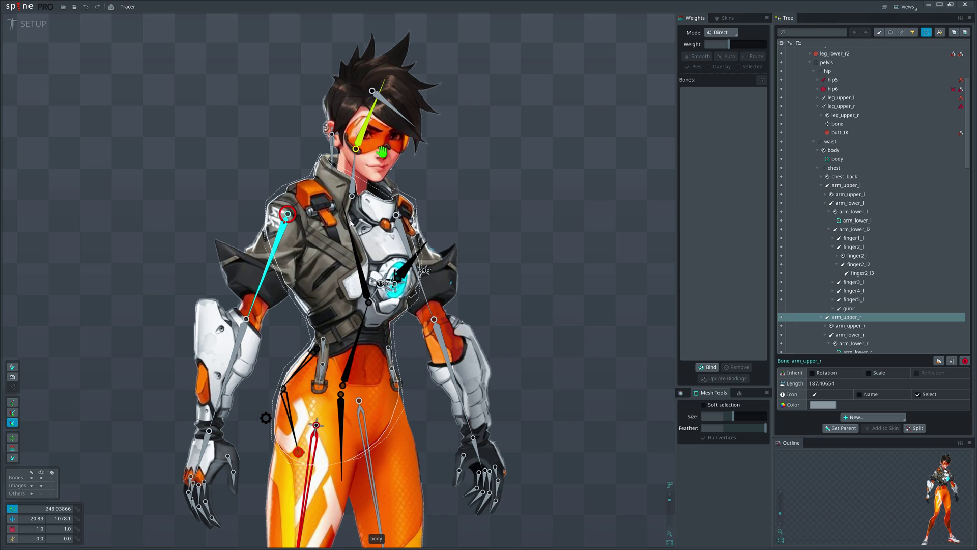
# Create a chain of two bones across the right shoulder as children of the chest bone
pyautogui.click(349, 221)
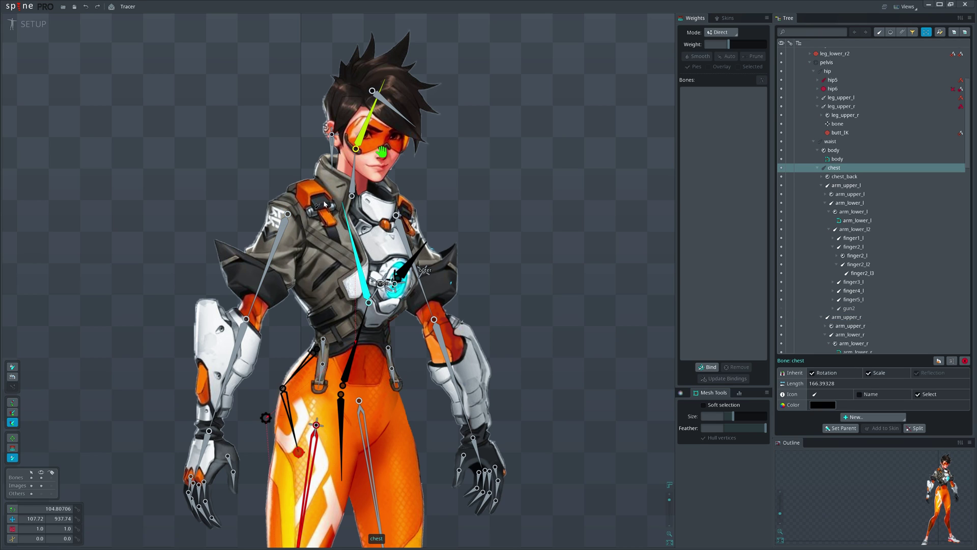
pyautogui.moveTo(324, 204); pyautogui.dragTo(256, 251)
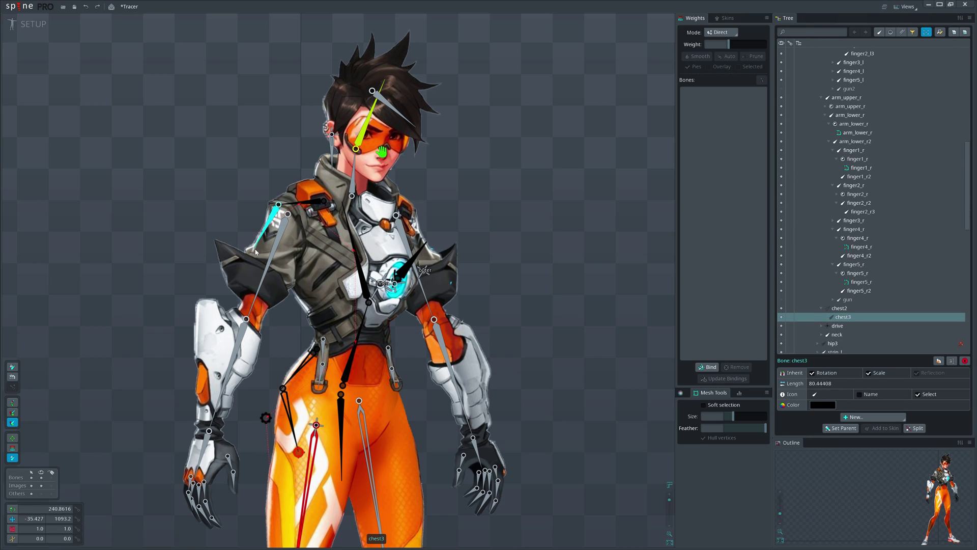
# Create an IK constraint named target for both new shoulder bones, placing its target on the upper arm, and parent the target to the chest
pyautogui.keyDown('ctrl'); pyautogui.click(305, 204); pyautogui.keyUp('ctrl')
pyautogui.click(865, 416)
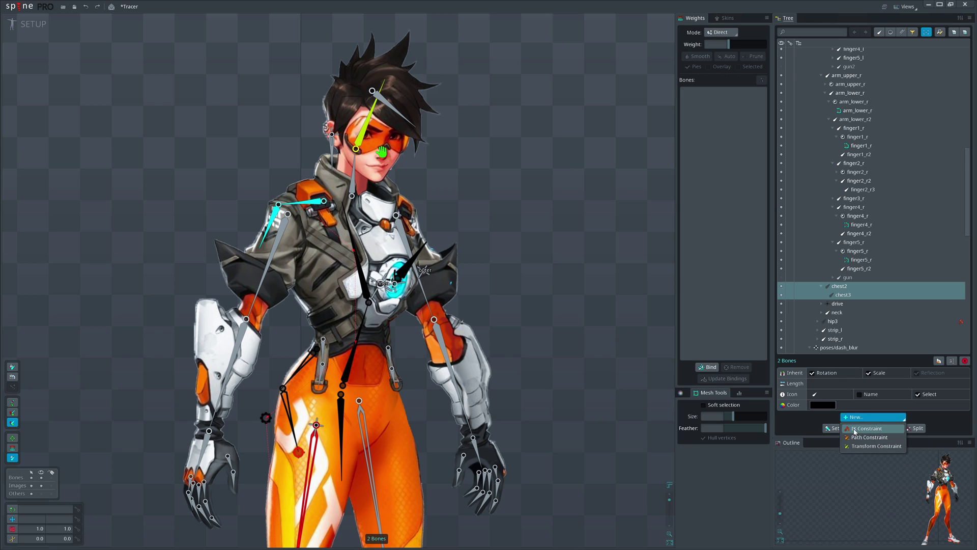
pyautogui.click(867, 428)
pyautogui.click(263, 240)
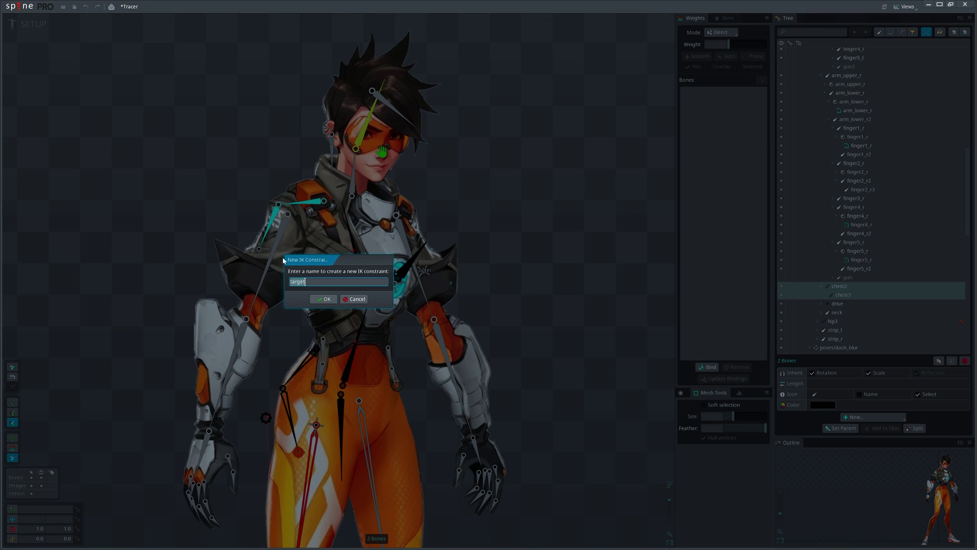
pyautogui.click(323, 301)
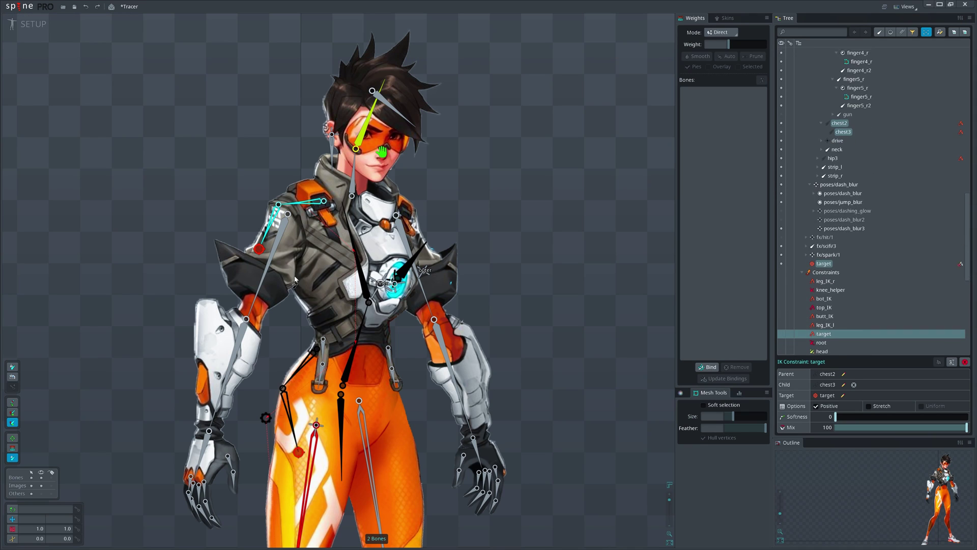
pyautogui.press('p')
pyautogui.click(265, 260)
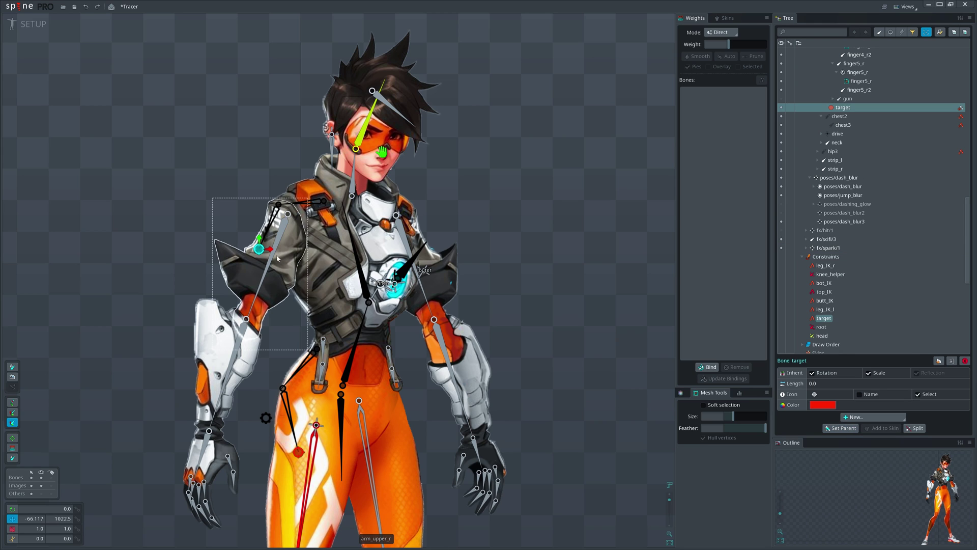
# Bind the body mesh to chest2 and chest3, and adjust both bones' weights on the shoulder vertices
pyautogui.click(312, 229)
pyautogui.click(261, 286)
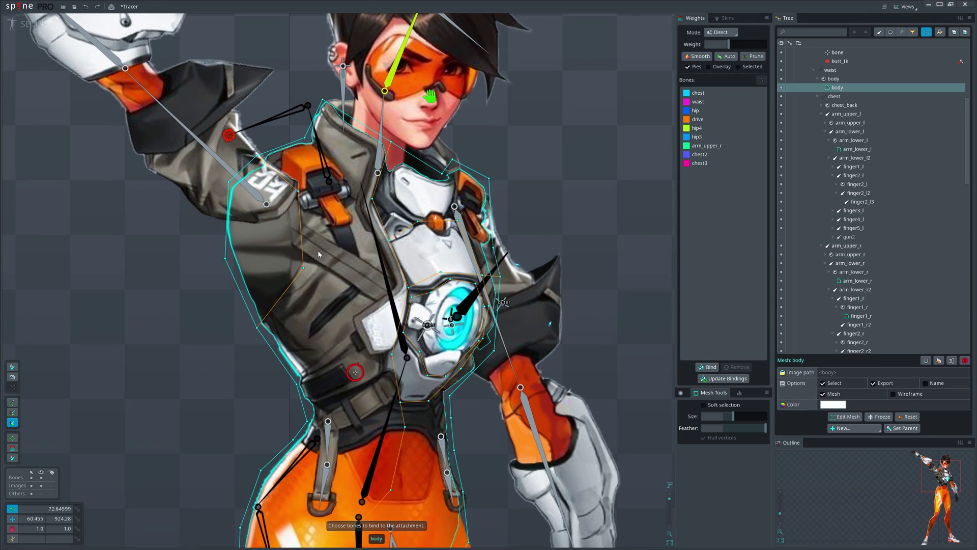
pyautogui.scroll(2, 284, 224)
pyautogui.click(341, 209)
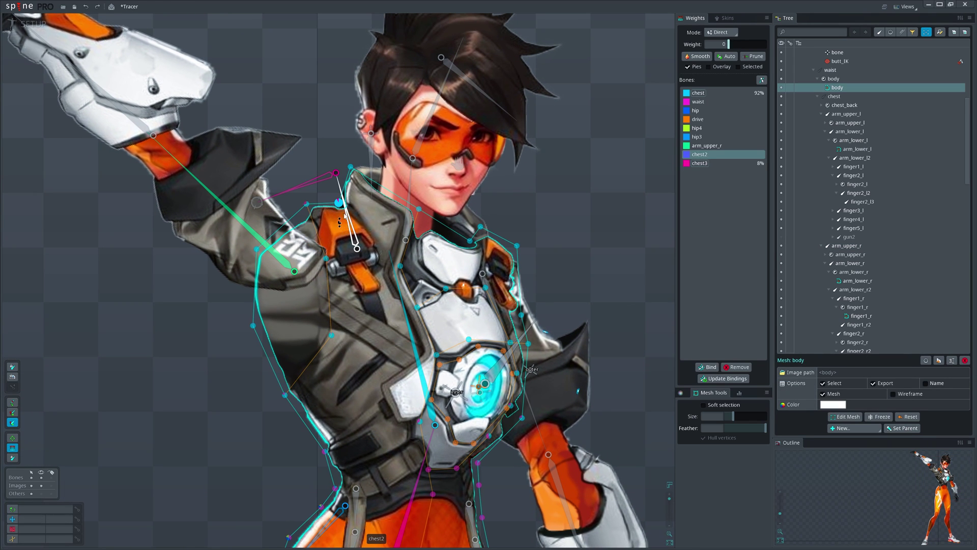
pyautogui.moveTo(340, 209); pyautogui.dragTo(340, 198)
pyautogui.moveTo(326, 258); pyautogui.dragTo(328, 239)
pyautogui.click(310, 182)
pyautogui.moveTo(306, 203); pyautogui.dragTo(308, 194)
pyautogui.moveTo(257, 249); pyautogui.dragTo(258, 230)
# Examine the hip3, hip4, waist and hip5 bones around the pelvis of the Tracer rig
pyautogui.scroll(-3, 408, 281)
pyautogui.press('space')
pyautogui.press('space')
pyautogui.moveTo(322, 244); pyautogui.dragTo(279, 208)
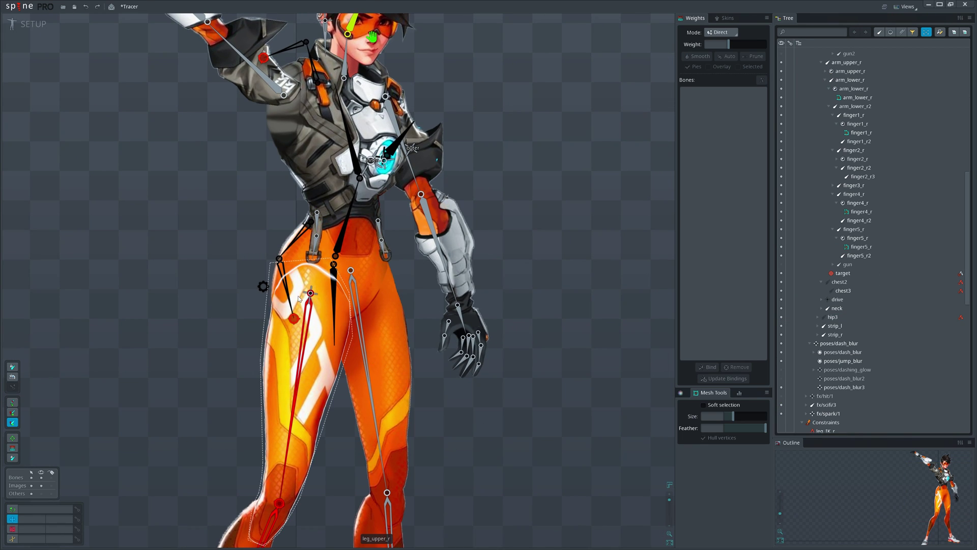
pyautogui.click(286, 282)
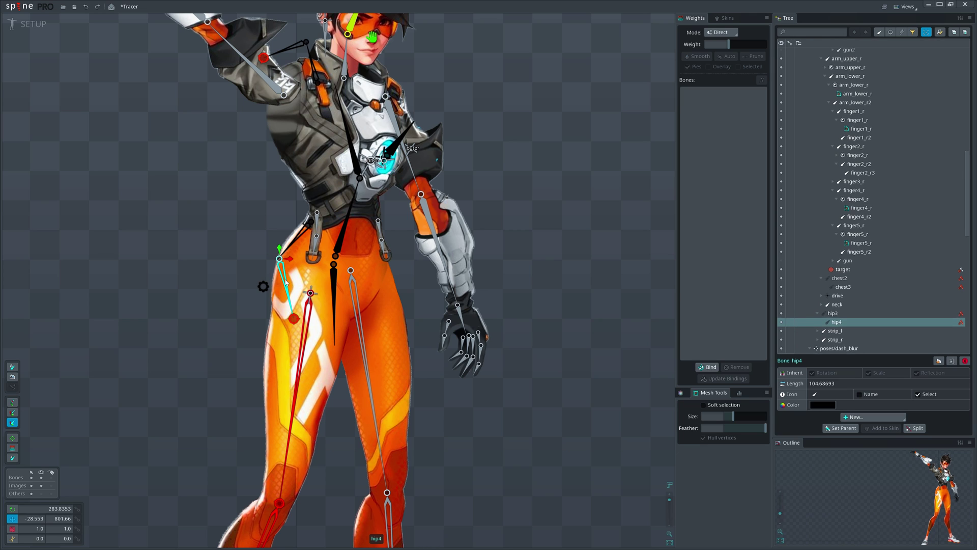
pyautogui.keyDown('ctrl'); pyautogui.click(296, 238); pyautogui.keyUp('ctrl')
pyautogui.press('space')
pyautogui.click(343, 232)
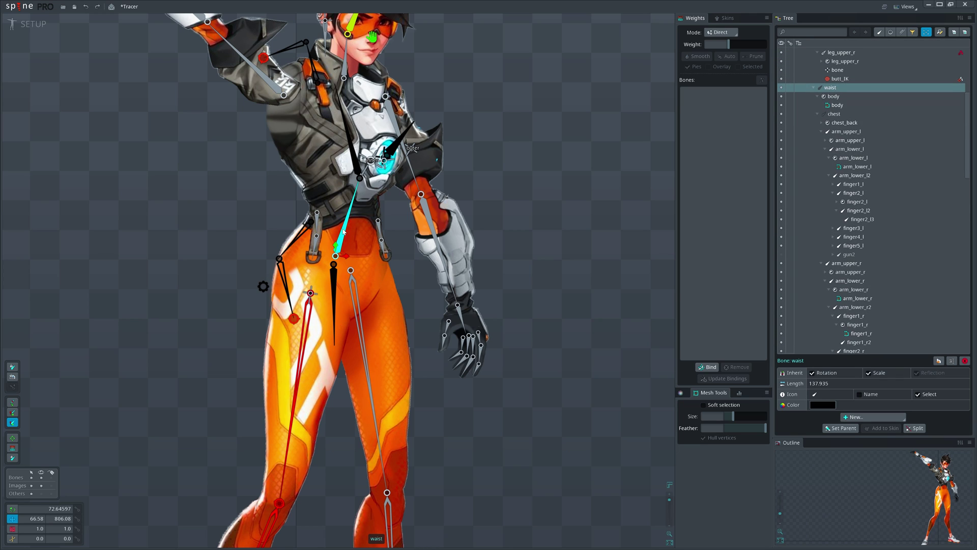
pyautogui.click(300, 323)
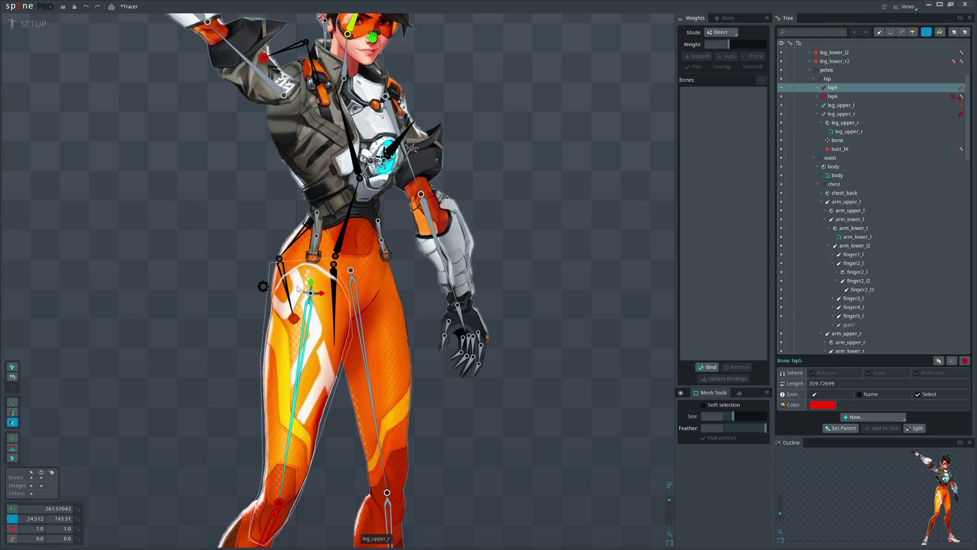
# Try rotating the pelvis bone to test the hip constraints, and undo the rotation
pyautogui.moveTo(288, 315); pyautogui.dragTo(244, 301)
pyautogui.moveTo(293, 274); pyautogui.dragTo(291, 316)
pyautogui.click(263, 286)
pyautogui.press('c')
pyautogui.moveTo(535, 264); pyautogui.dragTo(448, 254)
pyautogui.hotkey('ctrl', 'z')
# Try moving the pelvis bone to see how the legs bend, and undo the moves
pyautogui.click(347, 216)
pyautogui.moveTo(519, 208); pyautogui.dragTo(445, 102)
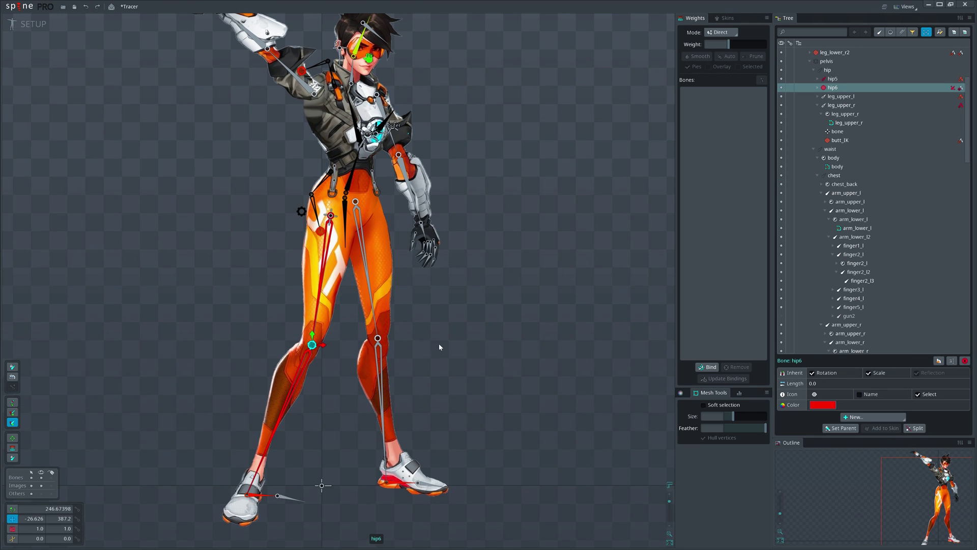
pyautogui.scroll(5, 316, 367)
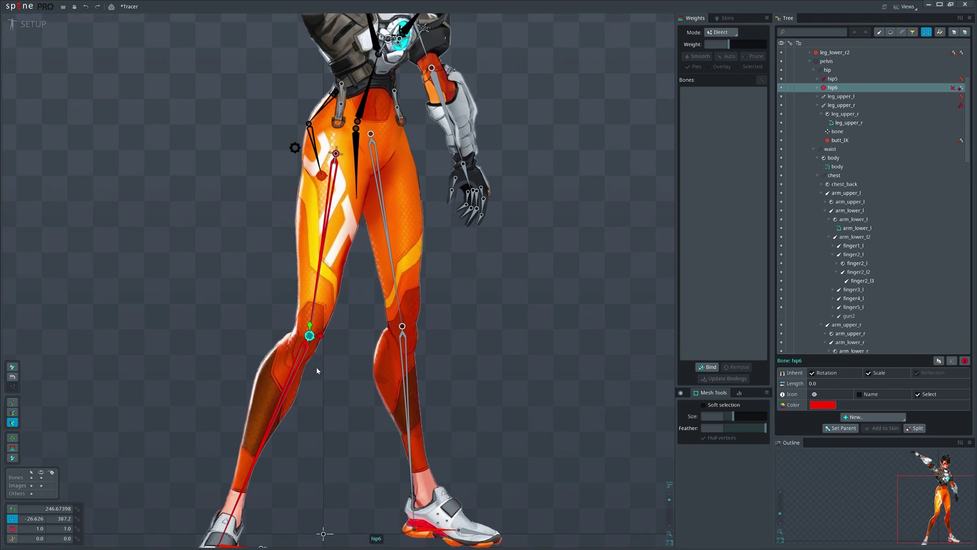
pyautogui.moveTo(565, 377); pyautogui.dragTo(528, 359)
pyautogui.scroll(-3, 262, 232)
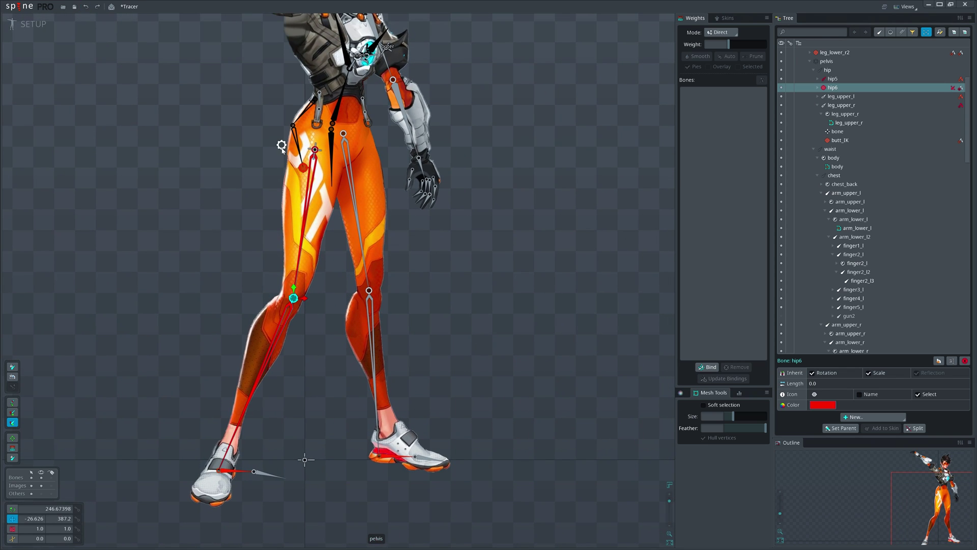
pyautogui.moveTo(282, 146); pyautogui.dragTo(263, 237)
pyautogui.moveTo(355, 378); pyautogui.dragTo(283, 251)
pyautogui.hotkey('ctrl', 'z')
pyautogui.hotkey('ctrl', 'z')
pyautogui.scroll(-2, 544, 276)
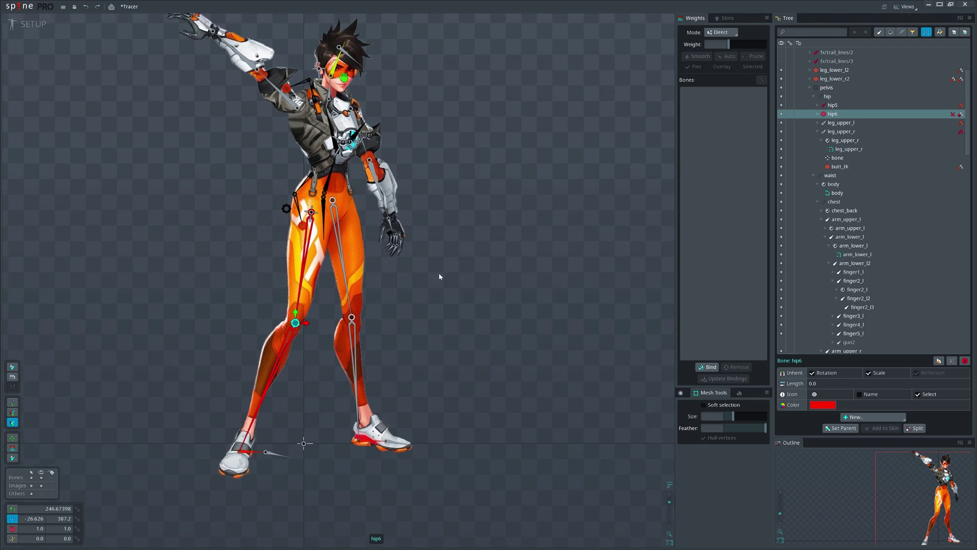
pyautogui.moveTo(443, 279); pyautogui.dragTo(460, 304)
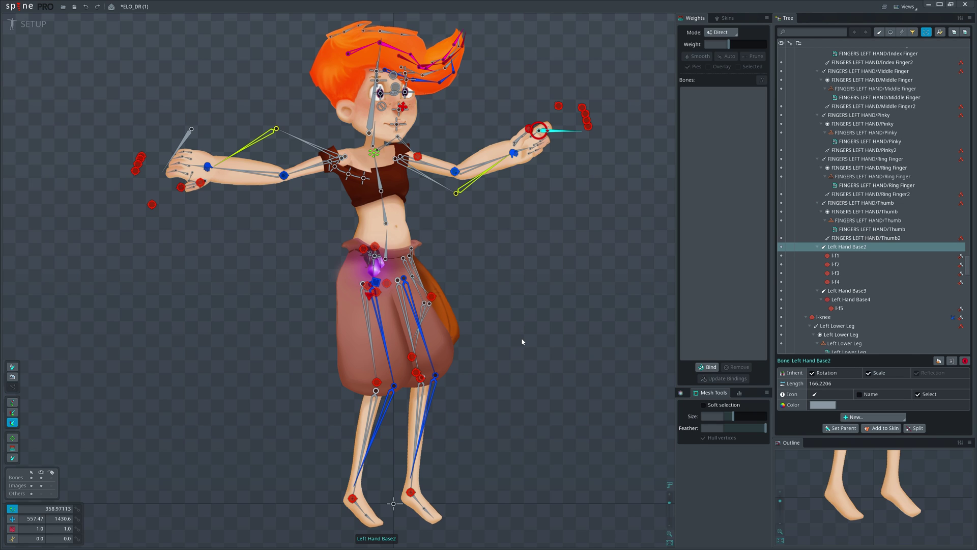
# Examine the r-elbow and l-elbow bones of the ELO_DR rig by selecting both
pyautogui.moveTo(522, 338); pyautogui.dragTo(496, 348)
pyautogui.click(258, 184)
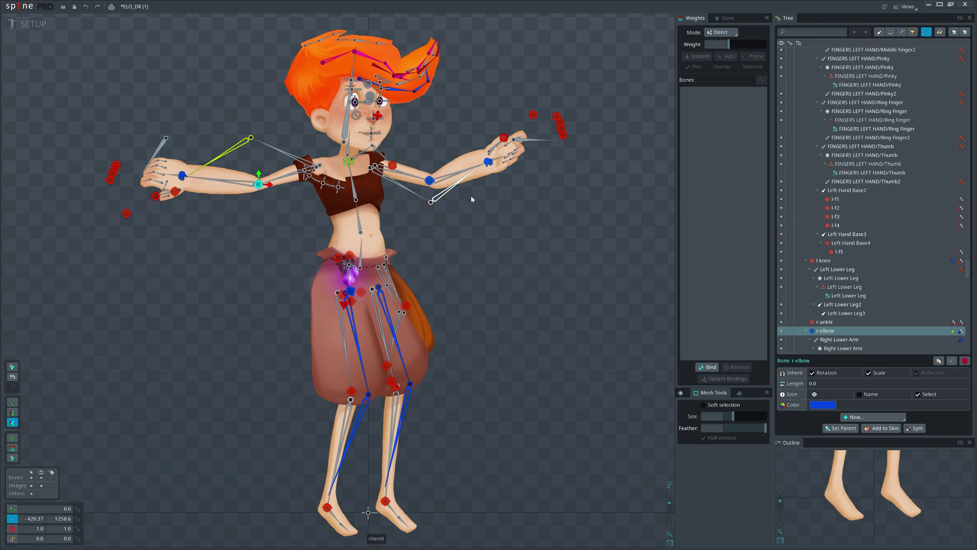
pyautogui.keyDown('ctrl'); pyautogui.click(429, 181); pyautogui.keyUp('ctrl')
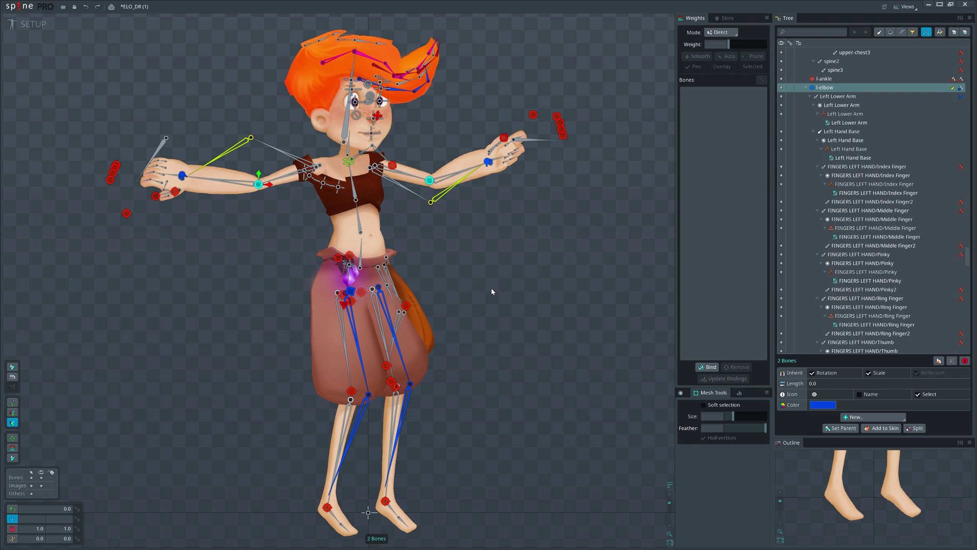
pyautogui.moveTo(493, 312); pyautogui.dragTo(253, 147)
# Rotate the r-arm-IK bone and move it in front of the belly
pyautogui.click(201, 169)
pyautogui.press('c')
pyautogui.moveTo(229, 250); pyautogui.dragTo(285, 168)
pyautogui.press('v')
pyautogui.moveTo(211, 330); pyautogui.dragTo(408, 392)
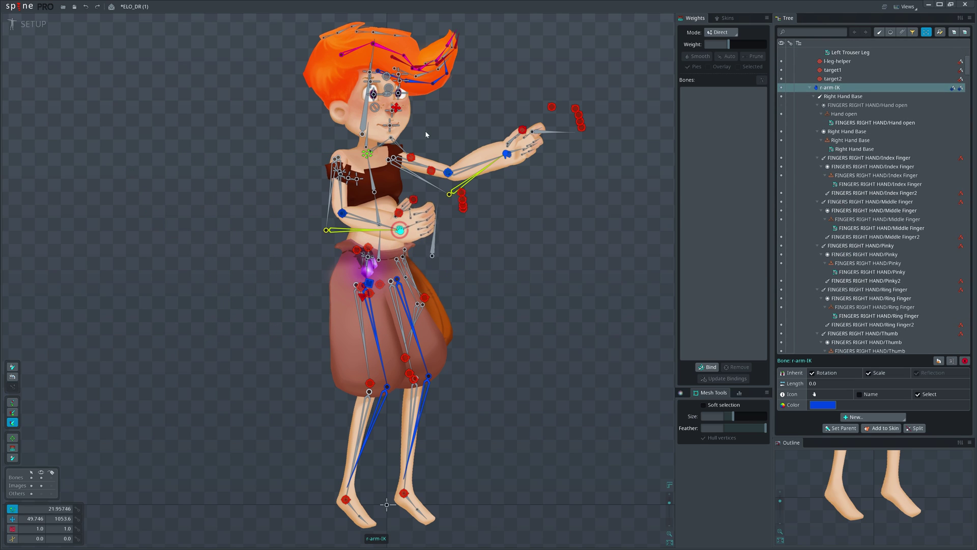
# Move the r-arm-IK bone up to bring the right hand to the face, and adjust the right arm's pose
pyautogui.press('v')
pyautogui.moveTo(541, 314); pyautogui.dragTo(548, 87)
pyautogui.press('c')
pyautogui.press('v')
pyautogui.moveTo(535, 260); pyautogui.dragTo(545, 279)
pyautogui.click(357, 204)
pyautogui.moveTo(393, 200); pyautogui.dragTo(397, 196)
# Try moving the left knee bone and the hip control, and undo the moves
pyautogui.moveTo(414, 380); pyautogui.dragTo(458, 397)
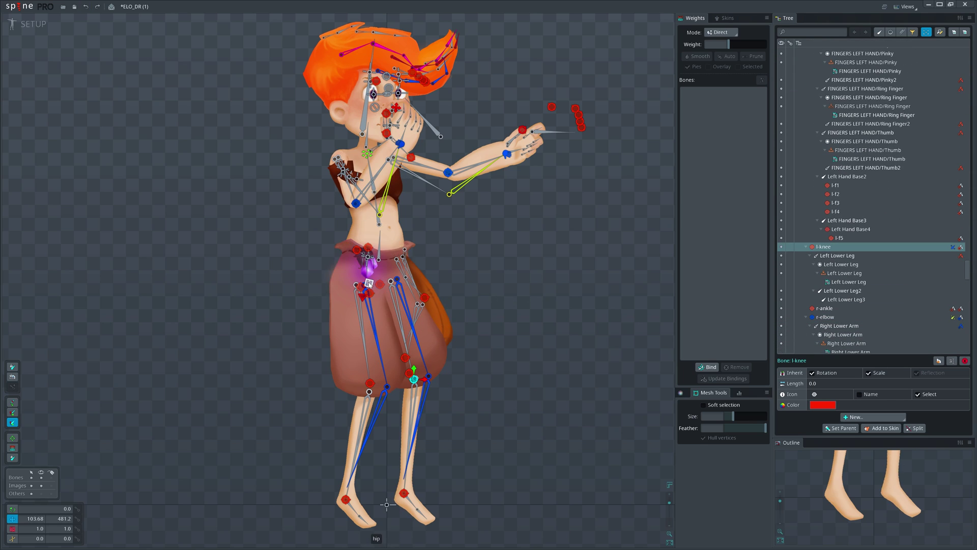
pyautogui.moveTo(369, 283); pyautogui.dragTo(415, 444)
pyautogui.click(448, 411)
pyautogui.hotkey('ctrl', 'z')
pyautogui.hotkey('ctrl', 'z')
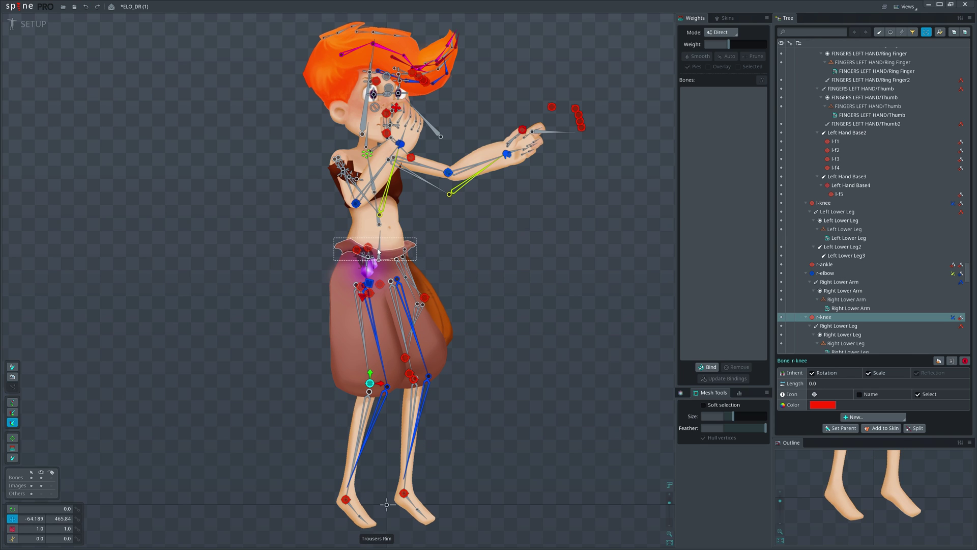
# Inspect the spine0 and target2 bones, try moving the l-ankle target up and outward, and undo the move
pyautogui.click(378, 252)
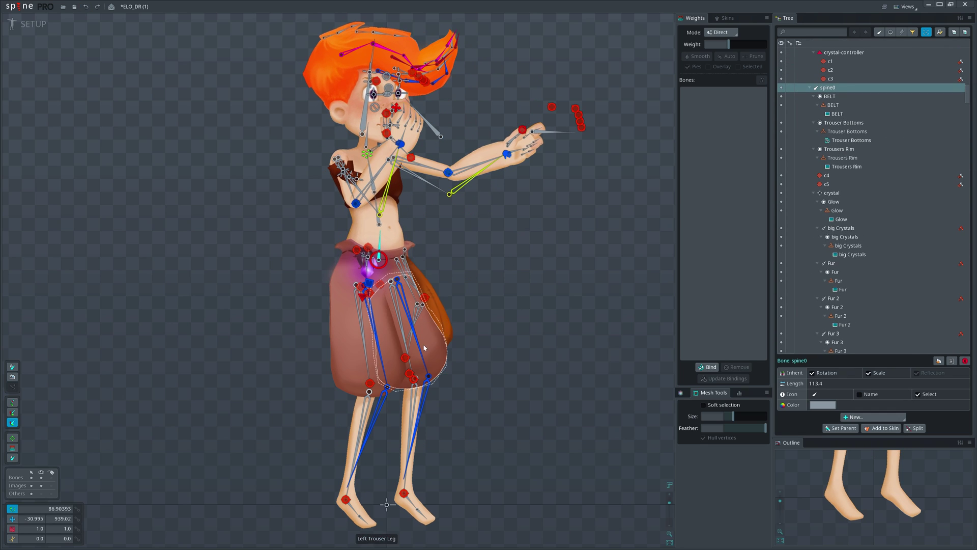
pyautogui.click(406, 357)
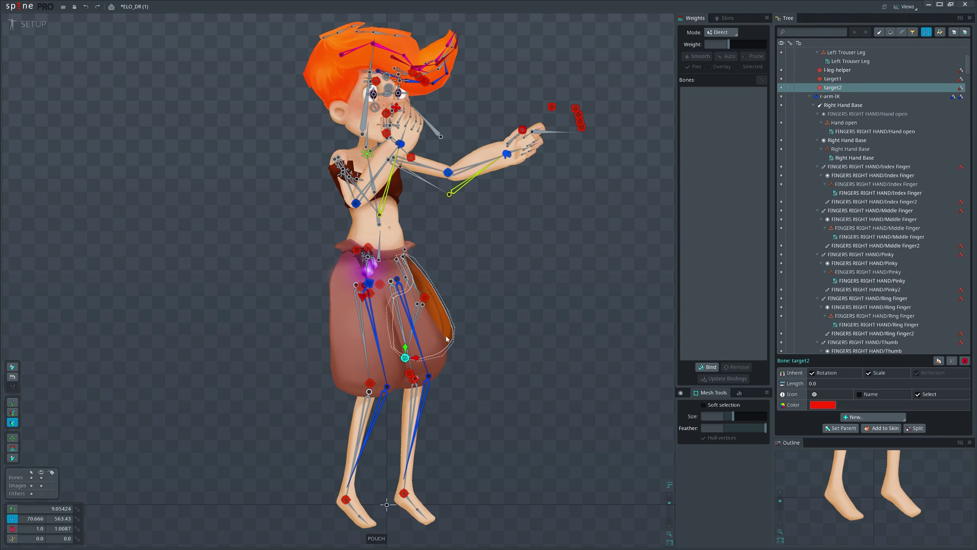
pyautogui.moveTo(410, 492); pyautogui.dragTo(520, 389)
pyautogui.hotkey('ctrl', 'z')
pyautogui.moveTo(493, 212); pyautogui.dragTo(484, 289)
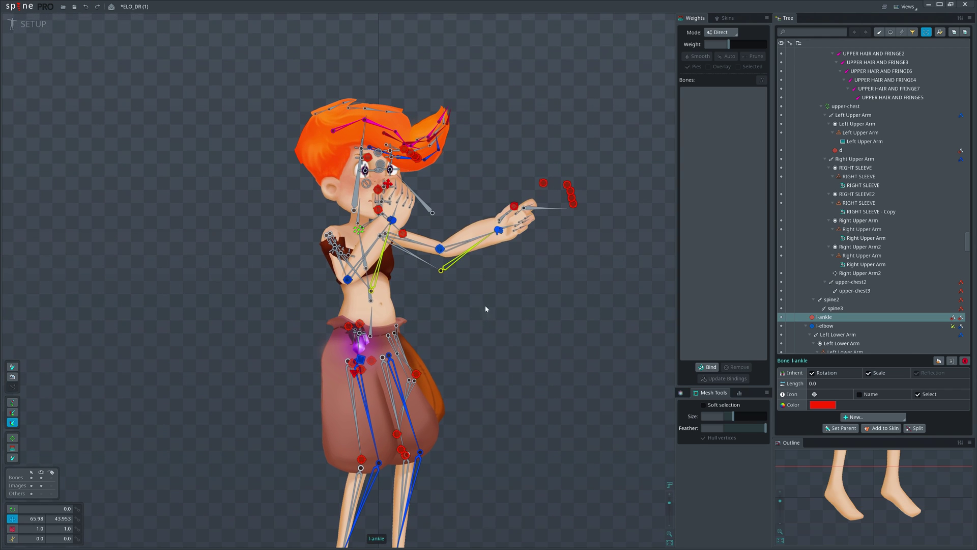
pyautogui.click(541, 213)
pyautogui.moveTo(587, 256); pyautogui.dragTo(466, 399)
pyautogui.scroll(5, 551, 236)
pyautogui.moveTo(560, 237); pyautogui.dragTo(520, 320)
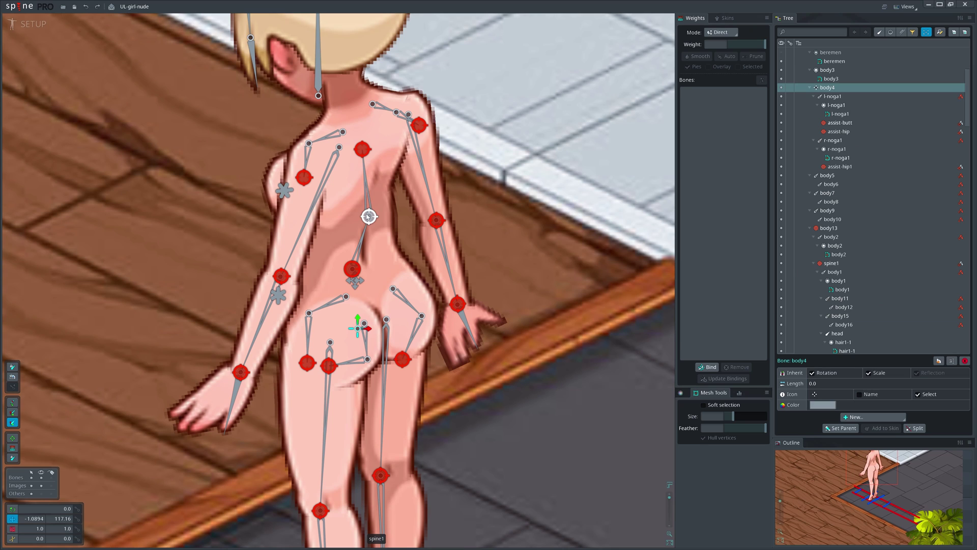
# Try moving the spine1 target and the elbow target of the pixel-art rig, and undo the moves
pyautogui.click(369, 216)
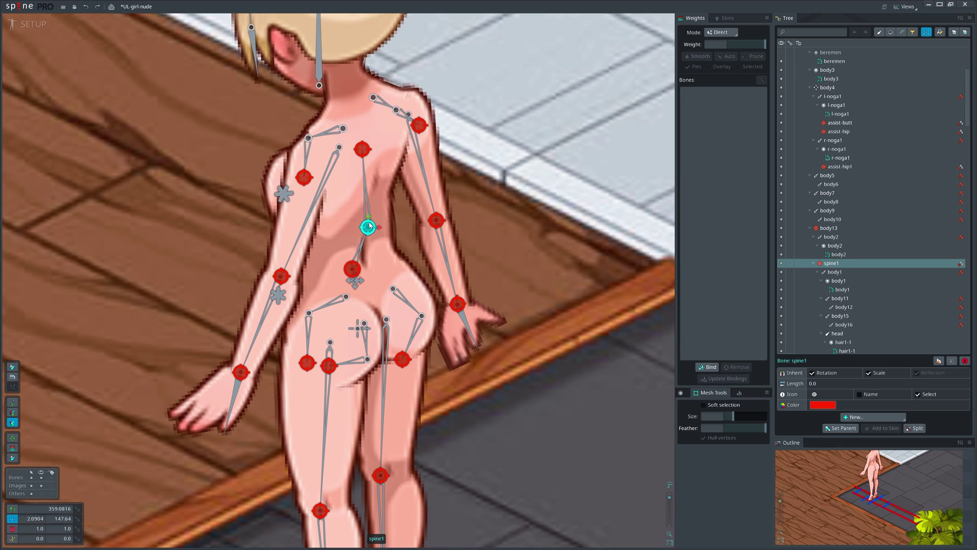
pyautogui.moveTo(362, 149)
pyautogui.mouseDown()
pyautogui.moveTo(378, 149)
pyautogui.moveTo(362, 156)
pyautogui.mouseUp()
pyautogui.hotkey('ctrl', 'z')
pyautogui.moveTo(437, 221); pyautogui.dragTo(471, 235)
pyautogui.hotkey('ctrl', 'z')
pyautogui.moveTo(287, 316); pyautogui.dragTo(297, 287)
pyautogui.moveTo(443, 224)
pyautogui.mouseDown()
pyautogui.moveTo(467, 222)
pyautogui.moveTo(439, 221)
pyautogui.moveTo(450, 274)
pyautogui.moveTo(452, 219)
pyautogui.mouseUp()
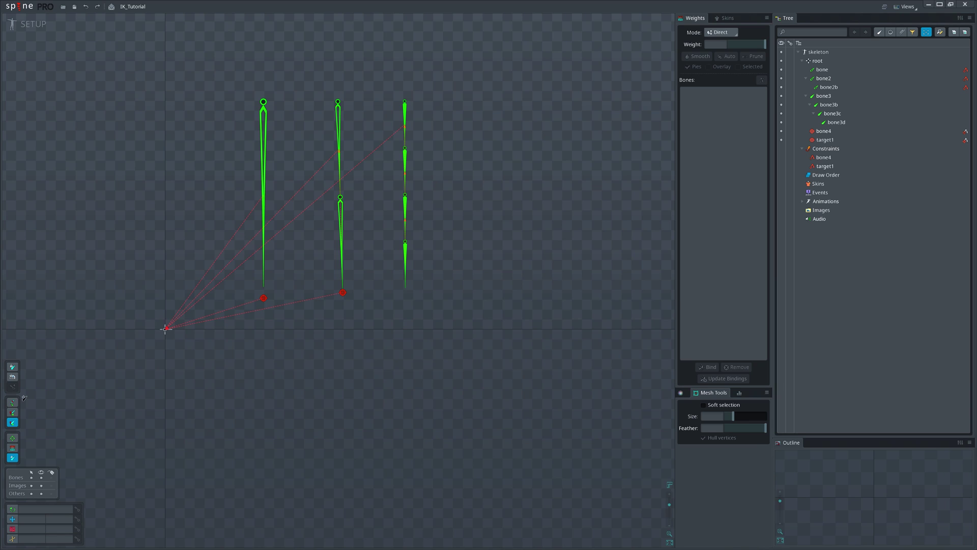
# Try moving the target1 bone of the two-bone chain in the IK_Tutorial project, and undo the move
pyautogui.click(365, 294)
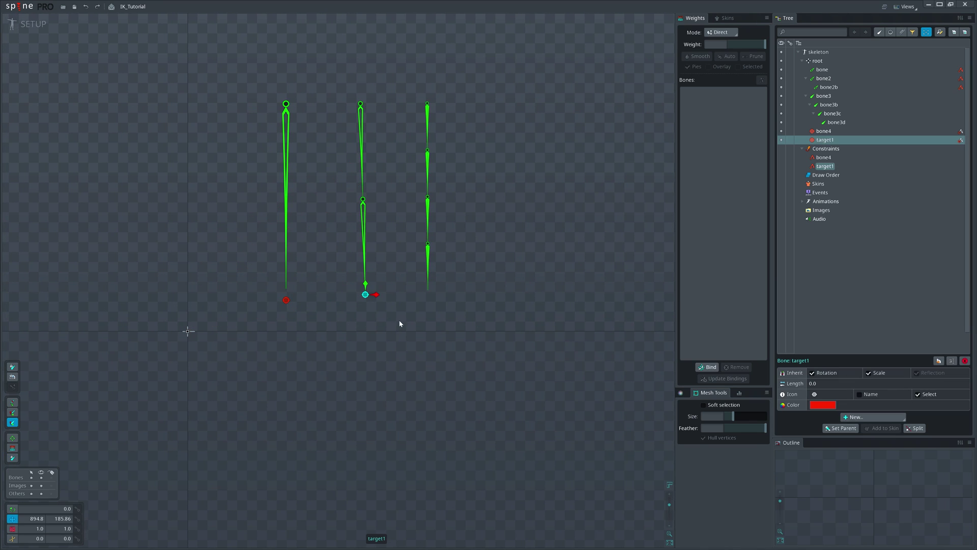
pyautogui.moveTo(377, 323); pyautogui.dragTo(384, 316)
pyautogui.hotkey('ctrl', 'z')
# Create a bone about 977 long under root, pointing up to target1 from below, and split it into 2 nested bones
pyautogui.click(820, 62)
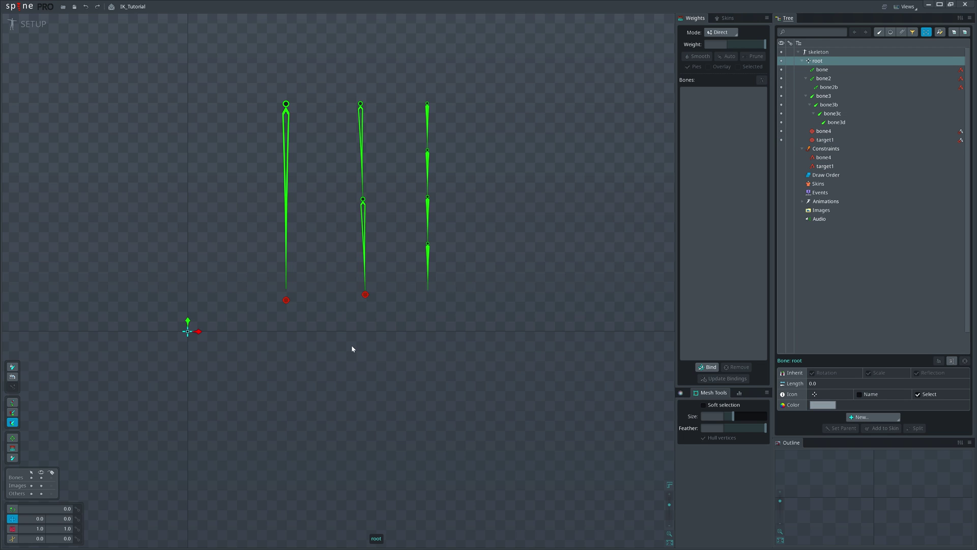
pyautogui.press('n')
pyautogui.moveTo(379, 467); pyautogui.dragTo(359, 264)
pyautogui.click(915, 431)
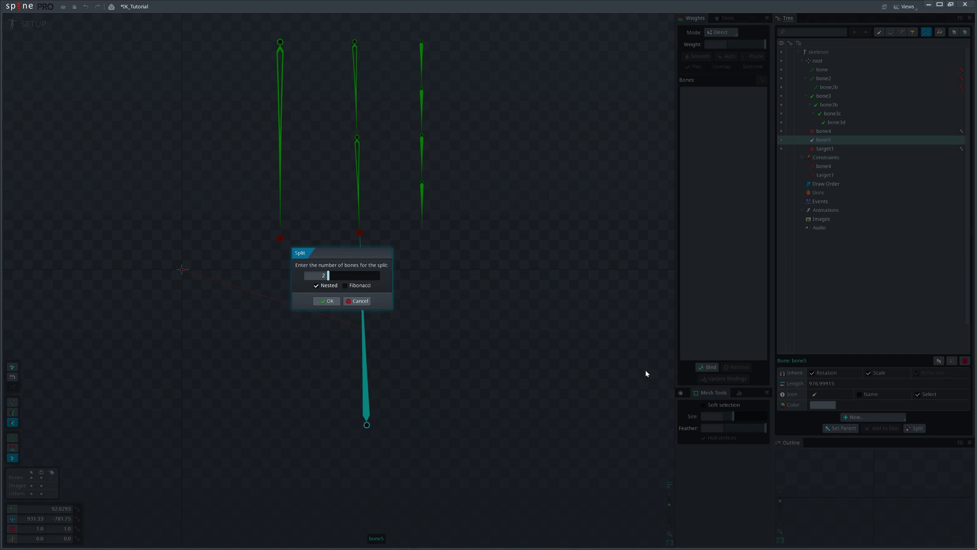
pyautogui.click(330, 301)
# Create an IK constraint named target12 for the two split bones, using the existing target1 bone as target
pyautogui.click(859, 417)
pyautogui.click(860, 430)
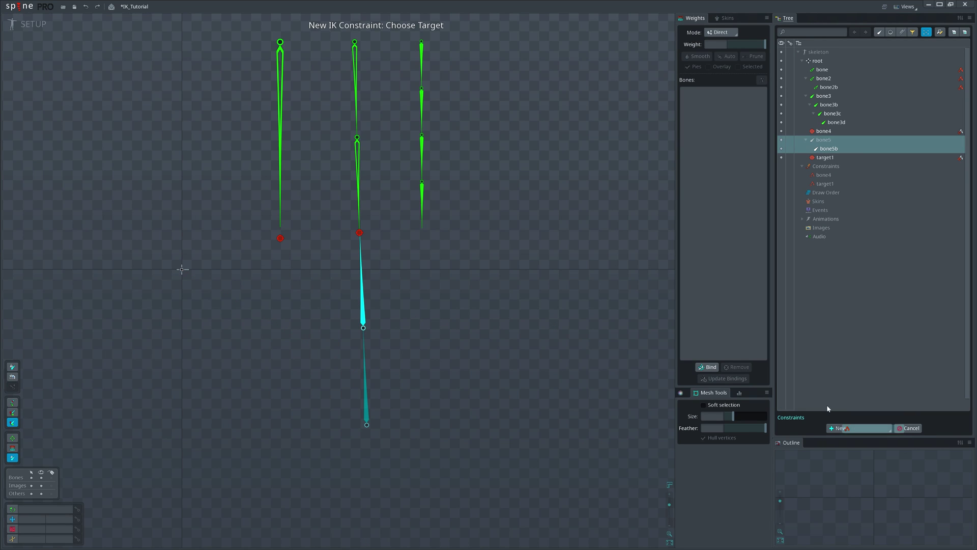
pyautogui.click(360, 234)
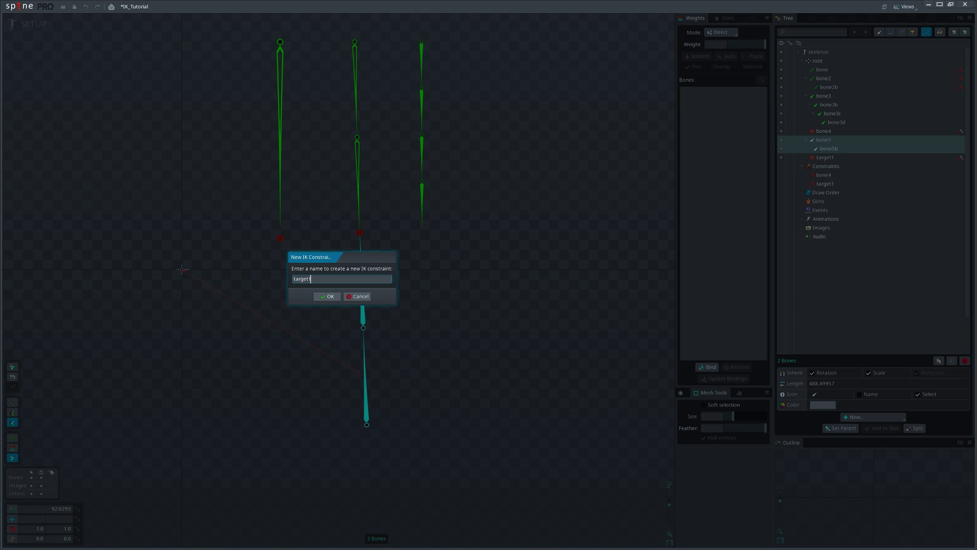
pyautogui.write('2')
pyautogui.click(327, 296)
# Move the bone5 chain up so that it starts beside the top of bone2
pyautogui.moveTo(449, 398); pyautogui.dragTo(449, 349)
pyautogui.hotkey('ctrl', 'z')
pyautogui.moveTo(443, 226); pyautogui.dragTo(448, 299)
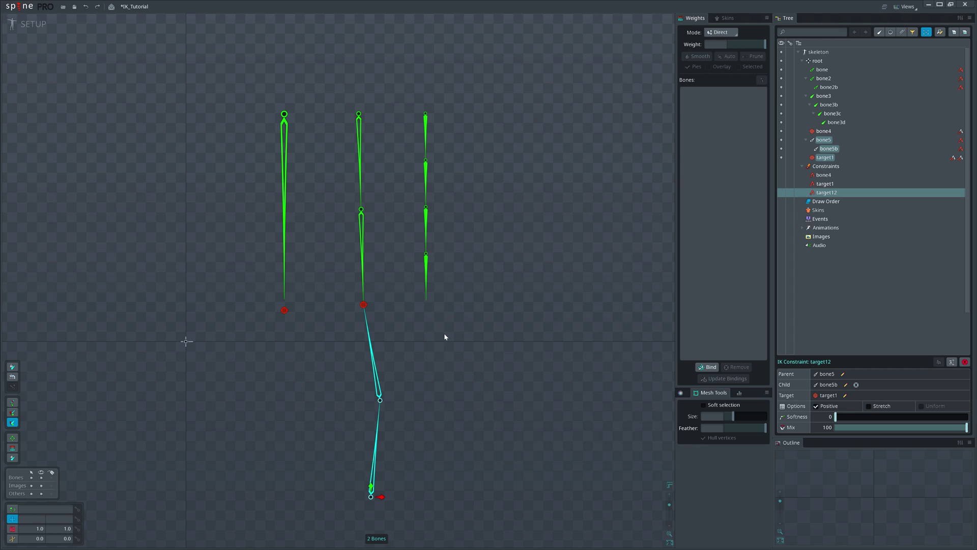
pyautogui.moveTo(457, 365); pyautogui.dragTo(473, 30)
# Move target1 up to test both chains that share it, and undo the move
pyautogui.click(364, 305)
pyautogui.moveTo(419, 336); pyautogui.dragTo(420, 254)
pyautogui.hotkey('ctrl', 'z')
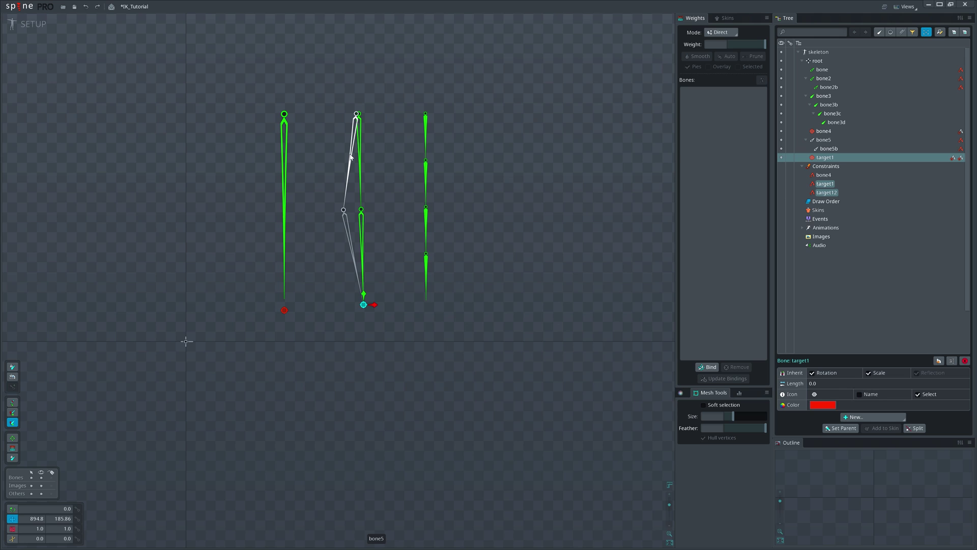
# Return the bone5 chain below target1 and place both chains with target1 to the left of the single-bone IK example
pyautogui.moveTo(350, 158); pyautogui.dragTo(354, 537)
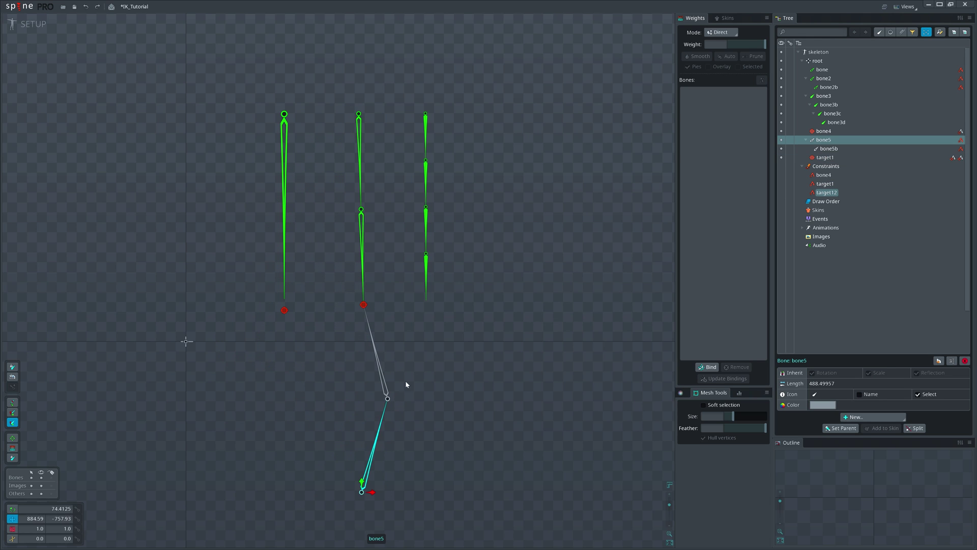
pyautogui.keyDown('ctrl'); pyautogui.click(362, 173); pyautogui.keyUp('ctrl')
pyautogui.keyDown('ctrl'); pyautogui.click(363, 304); pyautogui.keyUp('ctrl')
pyautogui.moveTo(462, 356); pyautogui.dragTo(218, 273)
pyautogui.moveTo(320, 349); pyautogui.dragTo(347, 340)
pyautogui.click(270, 174)
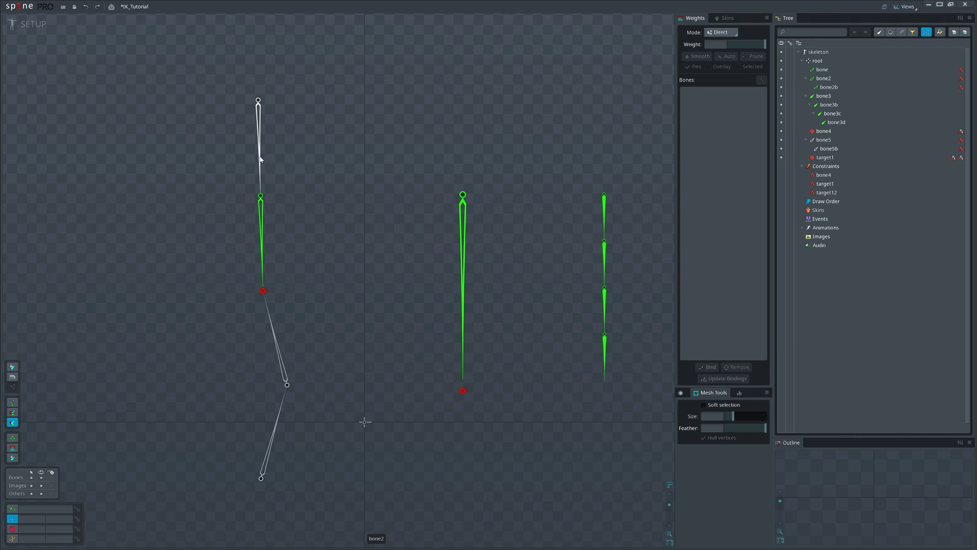
# Bend the bone2 chain by moving bone2 down and right, and create a bone about 359 long under root from its start, pointing right
pyautogui.click(260, 160)
pyautogui.moveTo(318, 137); pyautogui.dragTo(342, 172)
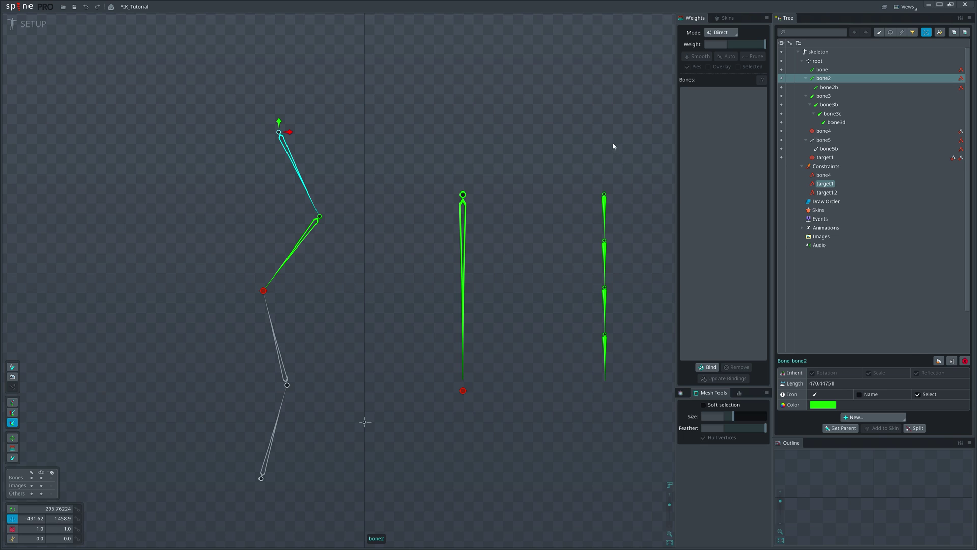
pyautogui.click(819, 60)
pyautogui.moveTo(279, 132); pyautogui.dragTo(328, 131)
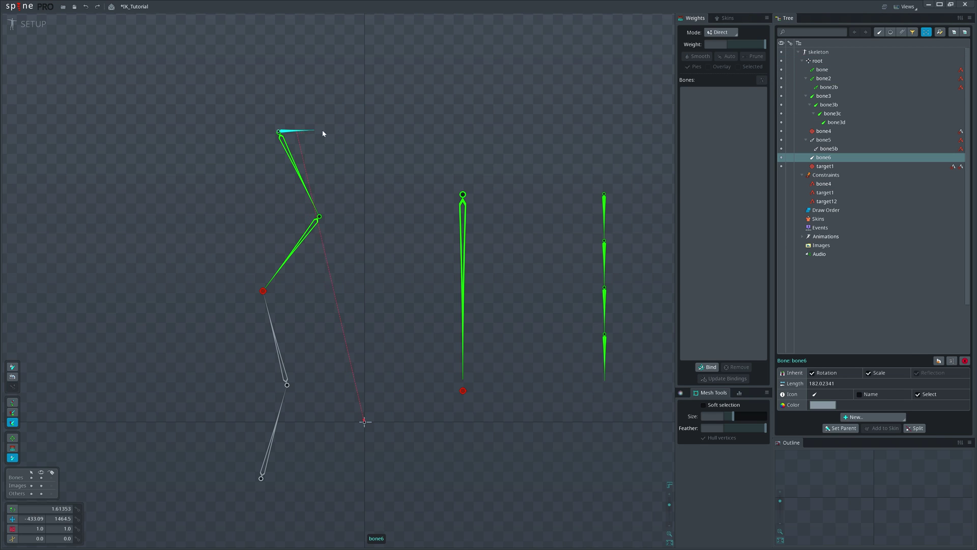
# Parent bone2 to bone6, and test the hierarchy by moving bone6, undoing the move
pyautogui.click(287, 149)
pyautogui.press('p')
pyautogui.click(288, 130)
pyautogui.click(299, 131)
pyautogui.moveTo(370, 163)
pyautogui.mouseDown()
pyautogui.moveTo(392, 151)
pyautogui.moveTo(362, 149)
pyautogui.moveTo(359, 176)
pyautogui.mouseUp()
pyautogui.hotkey('ctrl', 'z')
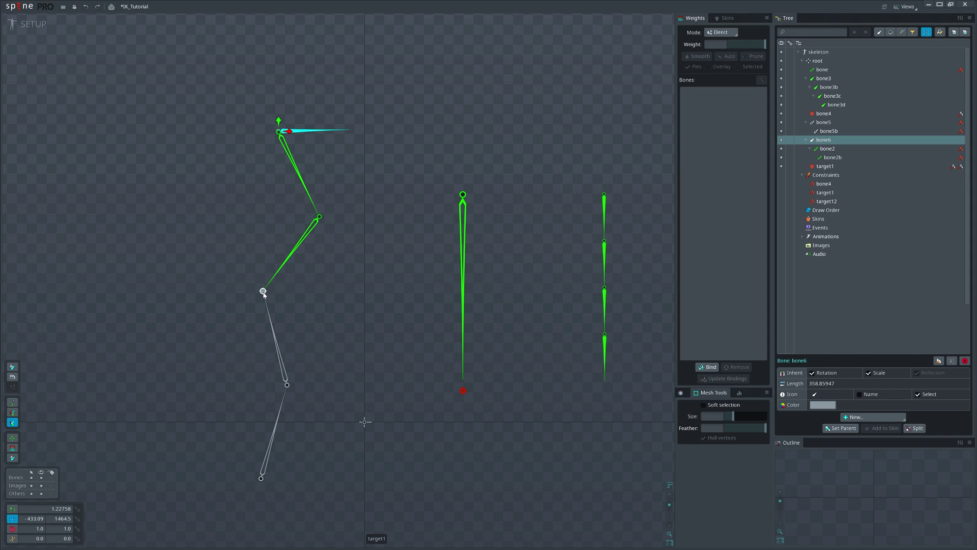
# Create a transform constraint named bone6 that constrains target1 to bone6, with both Translate mix values at 25.37
pyautogui.click(263, 292)
pyautogui.click(864, 422)
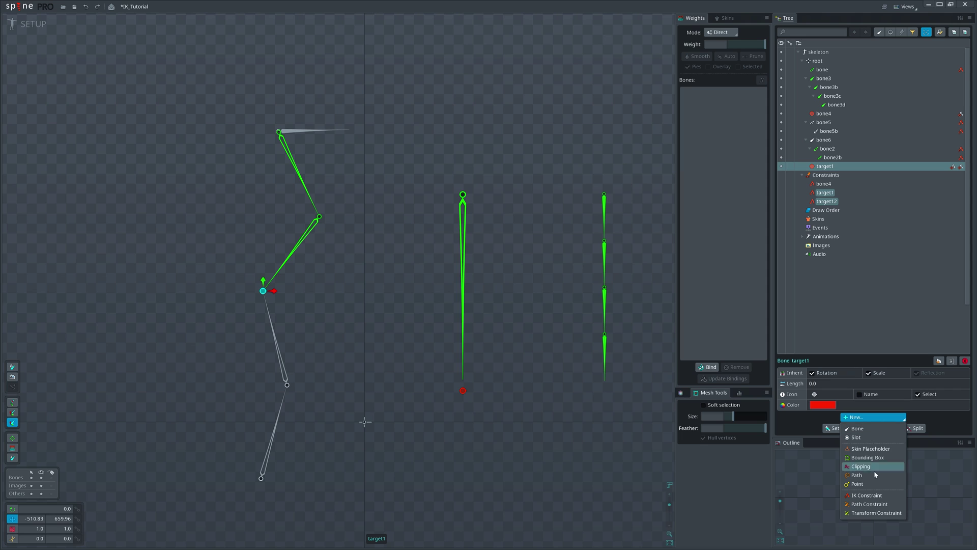
pyautogui.click(868, 511)
pyautogui.click(310, 136)
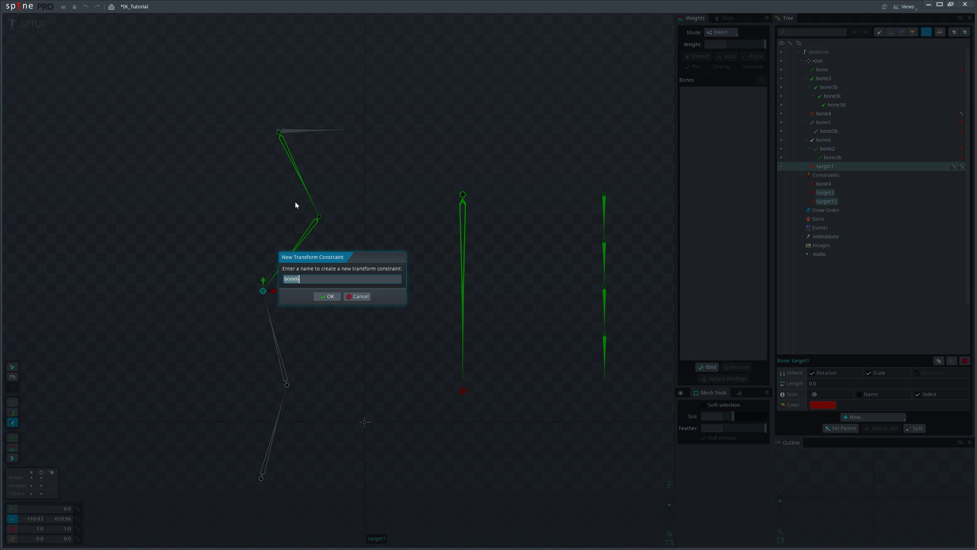
pyautogui.click(326, 295)
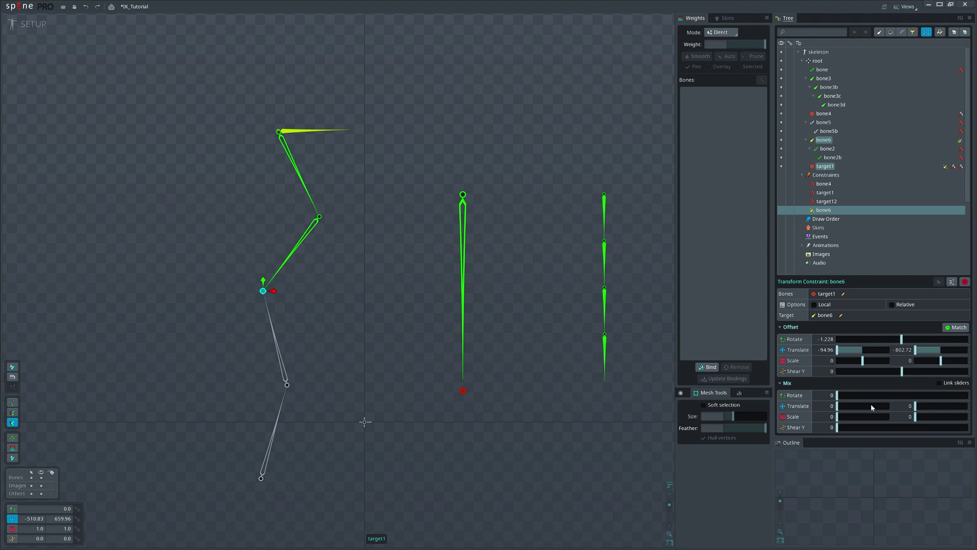
pyautogui.moveTo(915, 410); pyautogui.dragTo(929, 406)
# Move bone6 down to test how target1 follows through the transform constraint, and undo the move
pyautogui.click(315, 133)
pyautogui.moveTo(374, 200); pyautogui.dragTo(354, 274)
pyautogui.hotkey('ctrl', 'z')
# Reorder the constraints so the bone6 transform constraint comes before target1 and target12, keeping target12 last
pyautogui.click(961, 141)
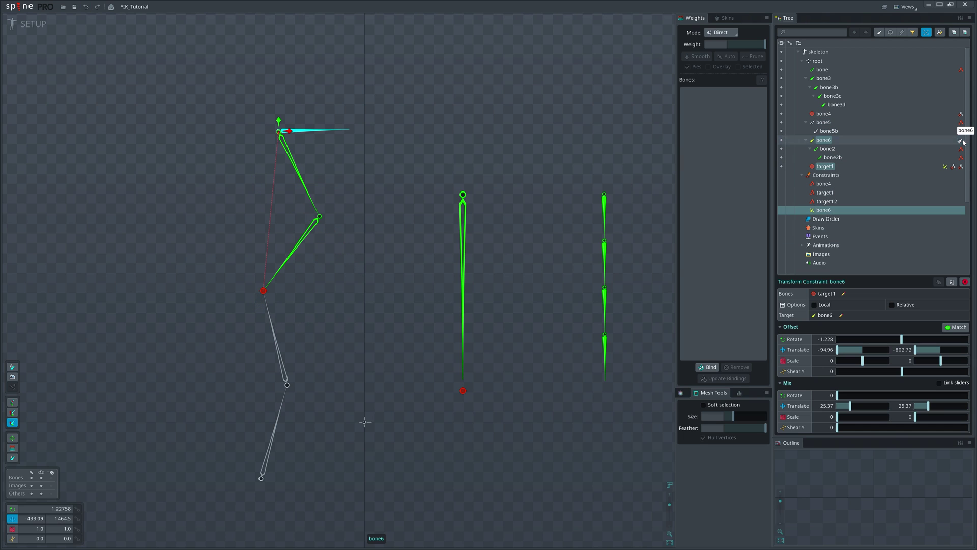
pyautogui.click(826, 175)
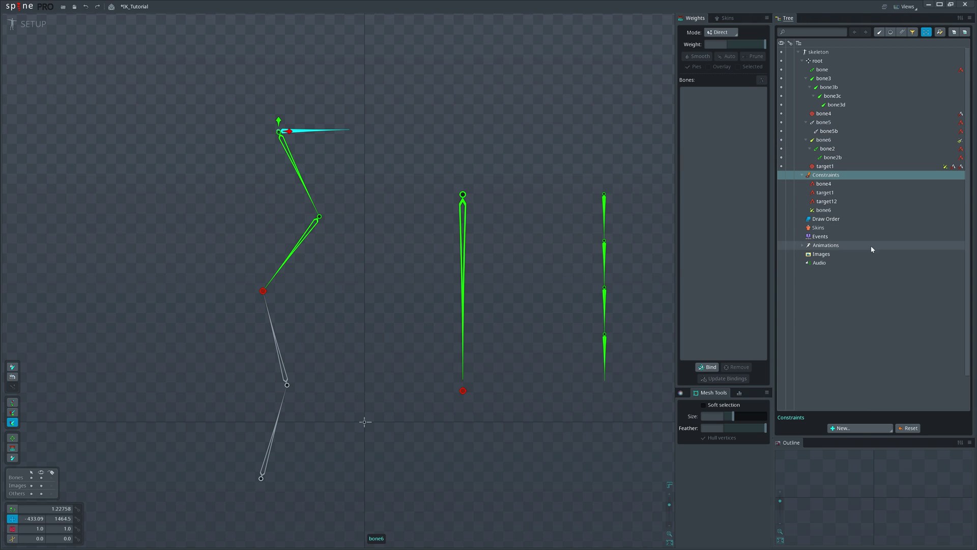
pyautogui.scroll(-3, 872, 255)
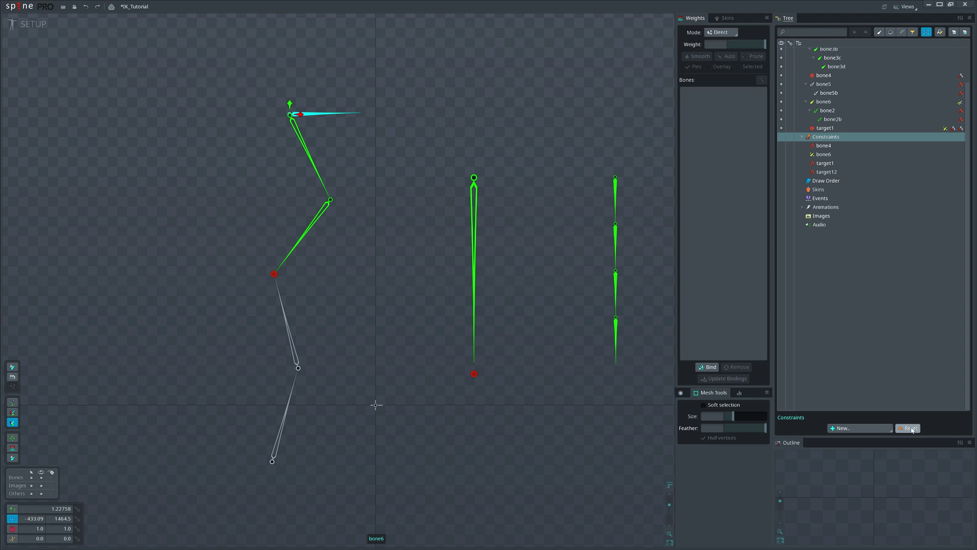
pyautogui.click(826, 172)
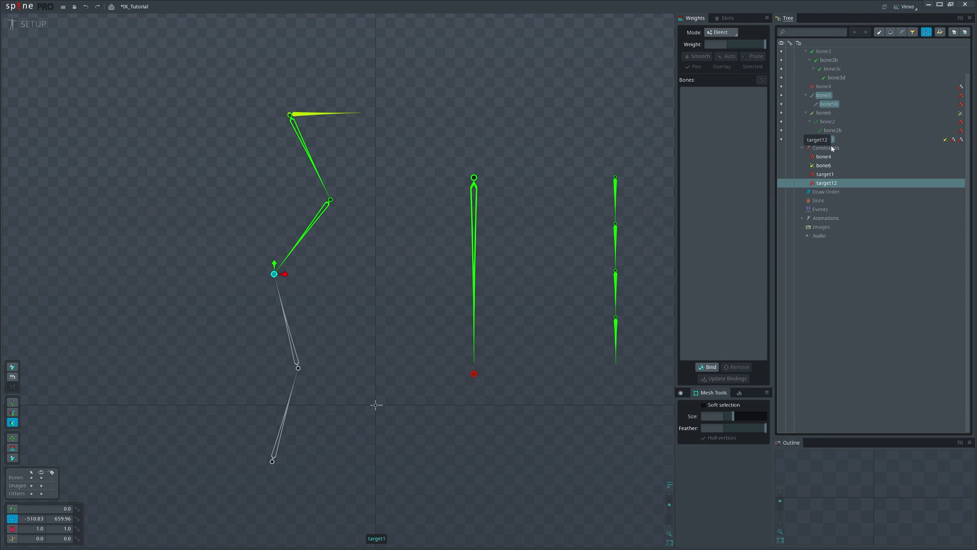
pyautogui.moveTo(837, 183); pyautogui.dragTo(838, 193)
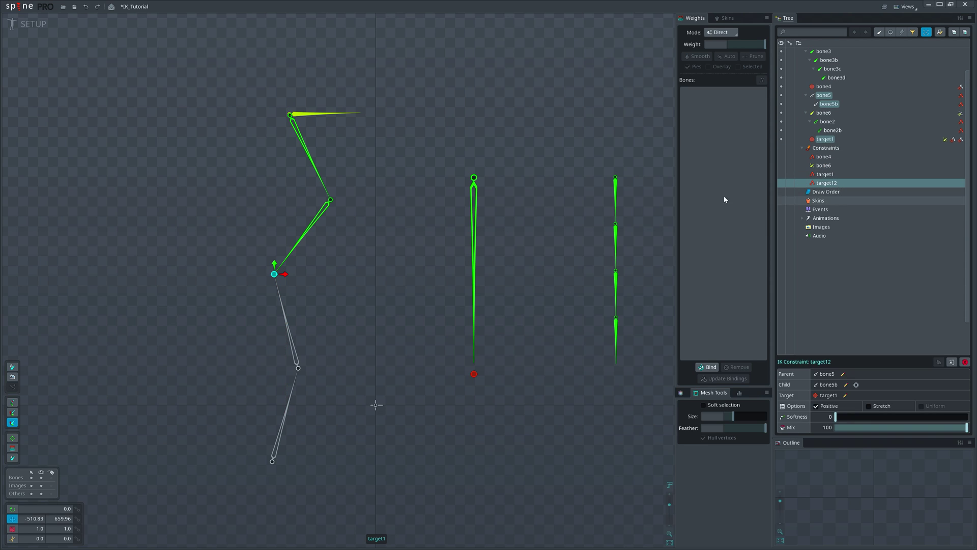
# Test the reordered constraints by moving bone6, and turn off Positive on the target12 IK constraint
pyautogui.click(321, 113)
pyautogui.moveTo(406, 152); pyautogui.dragTo(399, 259)
pyautogui.click(290, 340)
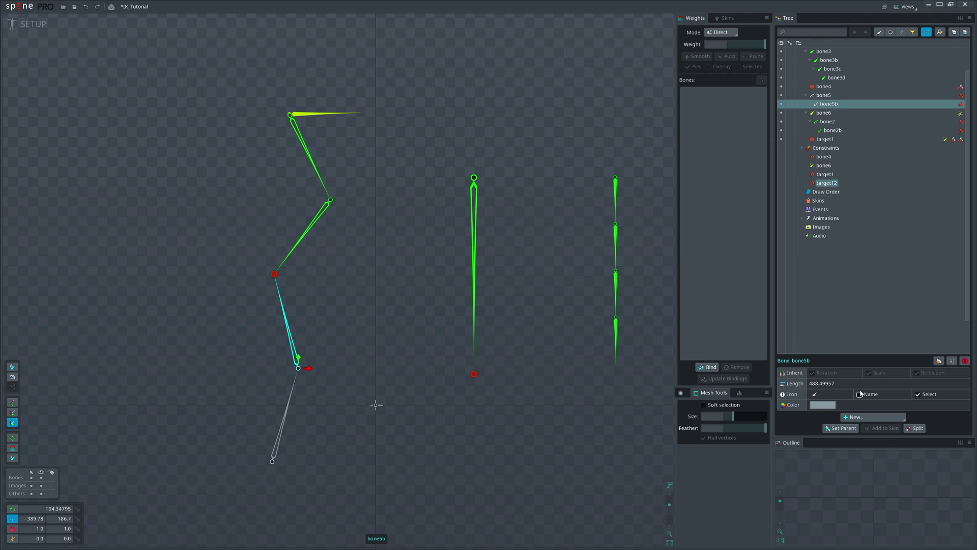
pyautogui.click(826, 183)
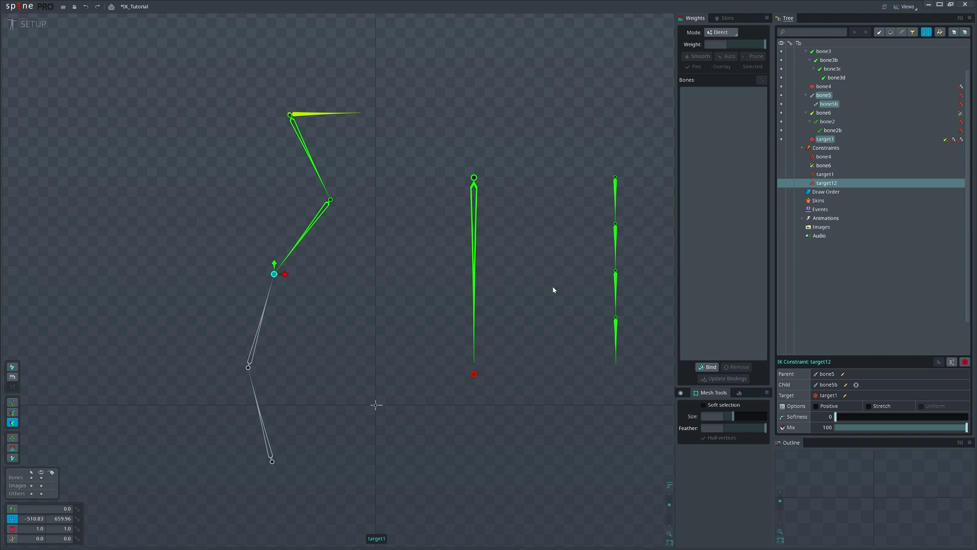
# Move bone6 to test both chains with the lower one bending the other way, and undo the movement
pyautogui.moveTo(394, 169); pyautogui.dragTo(323, 170)
pyautogui.hotkey('ctrl', 'z')
pyautogui.moveTo(328, 117); pyautogui.dragTo(428, 168)
pyautogui.moveTo(462, 203); pyautogui.dragTo(424, 249)
# Create a bone under bone6, duplicate it, place both around the base of bone6 and give them a rounded icon
pyautogui.click(864, 418)
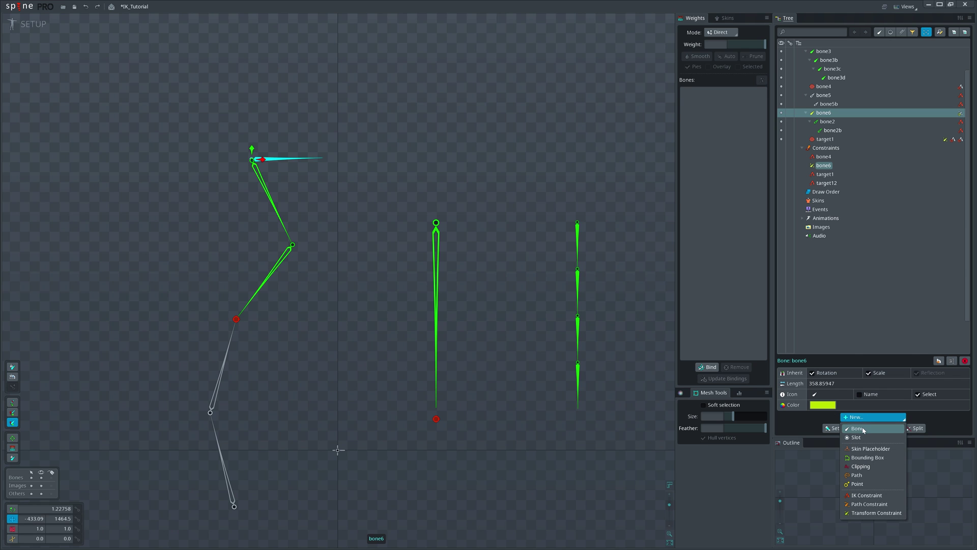
pyautogui.click(864, 430)
pyautogui.scroll(2, 331, 153)
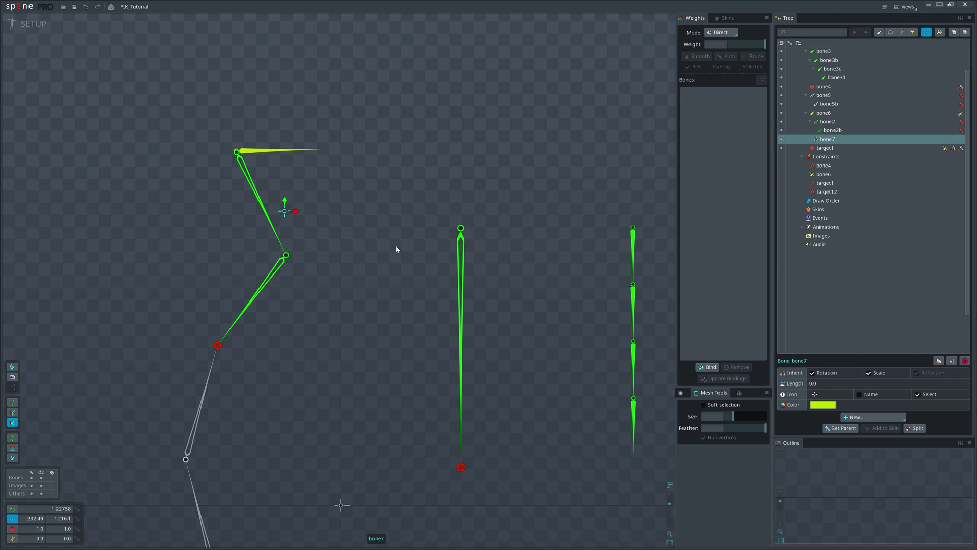
pyautogui.hotkey('ctrl', 'd')
pyautogui.moveTo(250, 141); pyautogui.dragTo(231, 157)
pyautogui.keyDown('ctrl'); pyautogui.click(250, 141); pyautogui.keyUp('ctrl')
pyautogui.click(814, 394)
pyautogui.scroll(3, 255, 164)
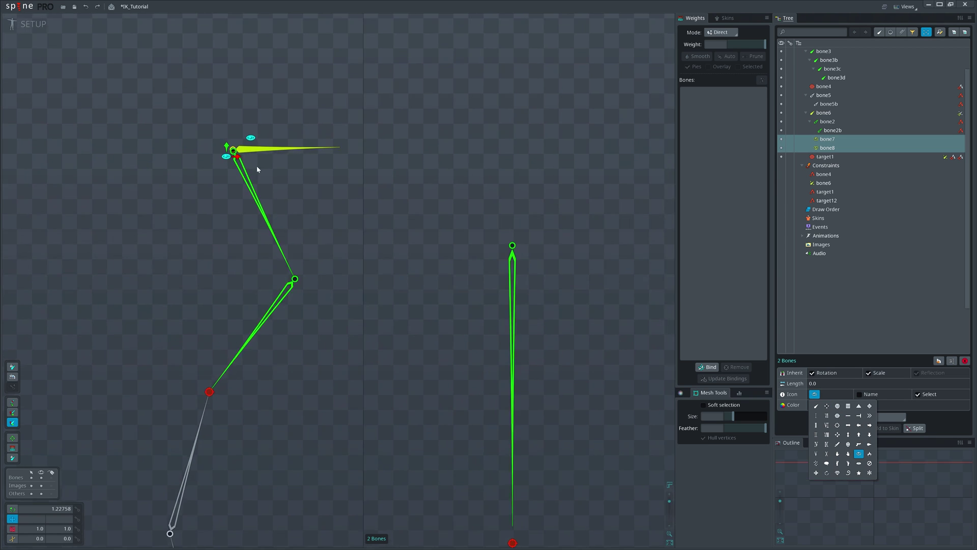
# Reposition the two helper bones near the base of bone6, select both and open their color for editing
pyautogui.press('space')
pyautogui.moveTo(306, 235); pyautogui.dragTo(320, 217)
pyautogui.moveTo(344, 206); pyautogui.dragTo(335, 211)
pyautogui.keyDown('ctrl'); pyautogui.click(321, 216); pyautogui.keyUp('ctrl')
pyautogui.click(822, 404)
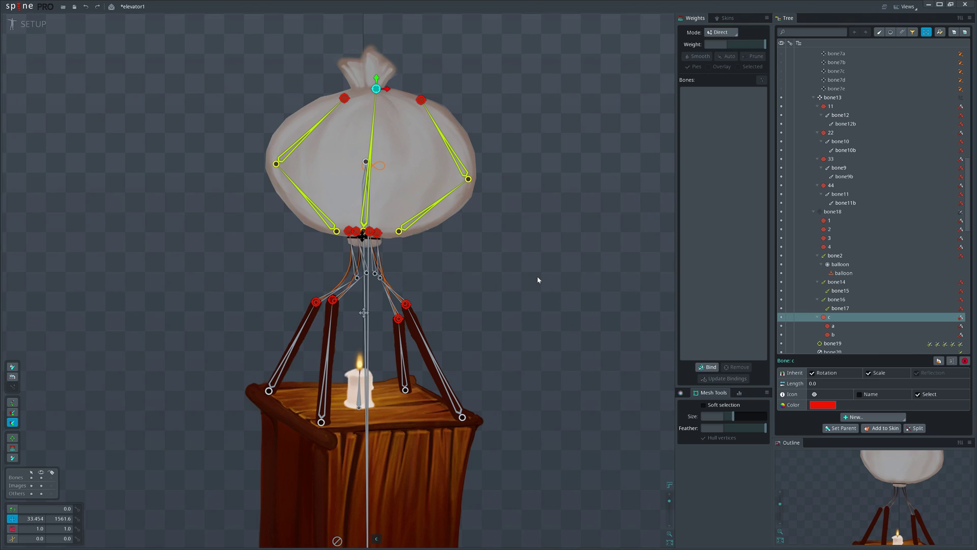
# Test the balloon's control bones on the elevator1 rig using target c and bone18
pyautogui.moveTo(543, 309); pyautogui.dragTo(540, 312)
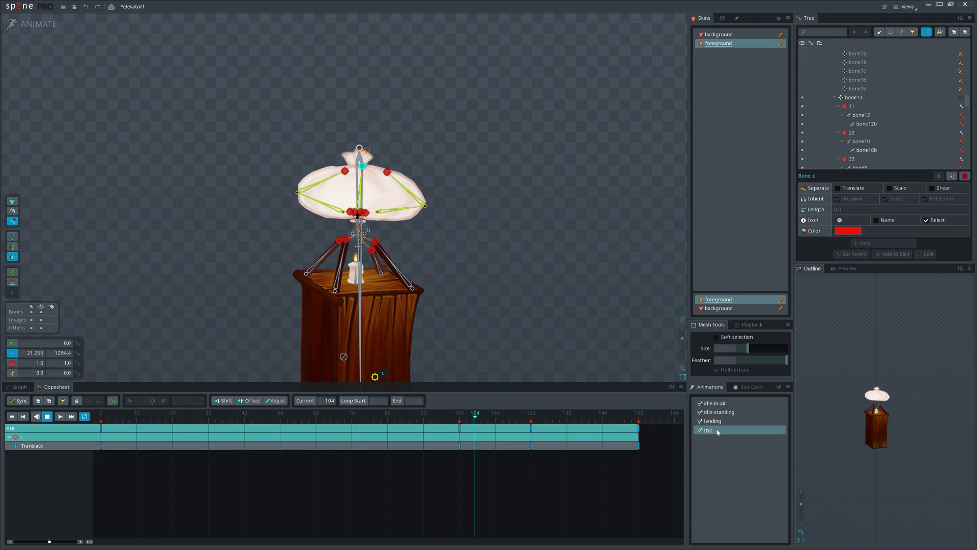
pyautogui.press('d')
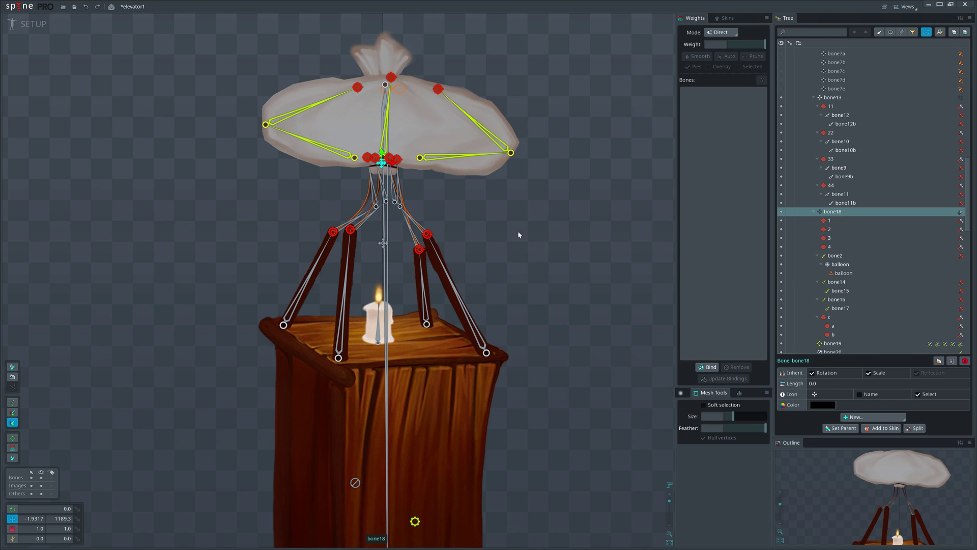
pyautogui.moveTo(518, 230)
pyautogui.mouseDown()
pyautogui.moveTo(582, 262)
pyautogui.moveTo(467, 255)
pyautogui.moveTo(513, 163)
pyautogui.moveTo(530, 201)
pyautogui.moveTo(520, 148)
pyautogui.moveTo(545, 247)
pyautogui.moveTo(515, 224)
pyautogui.mouseUp()
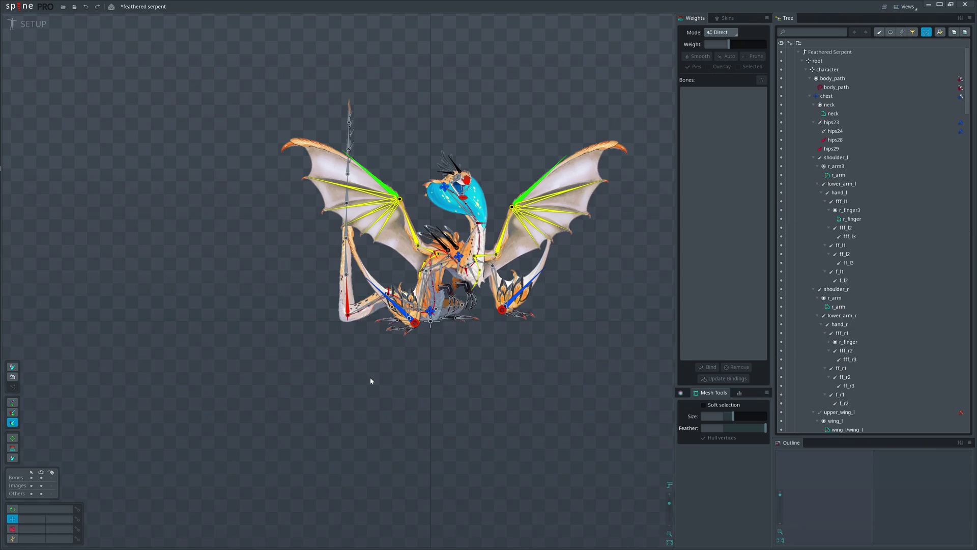
# Move the feathered serpent's blue chest and hips control bones to test how the body follows, and undo the moves
pyautogui.scroll(5, 410, 407)
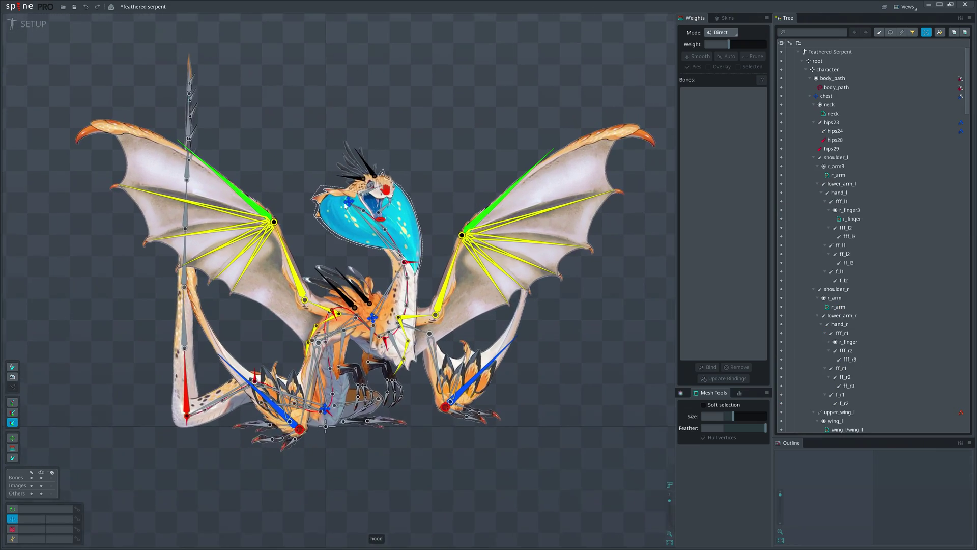
pyautogui.click(372, 319)
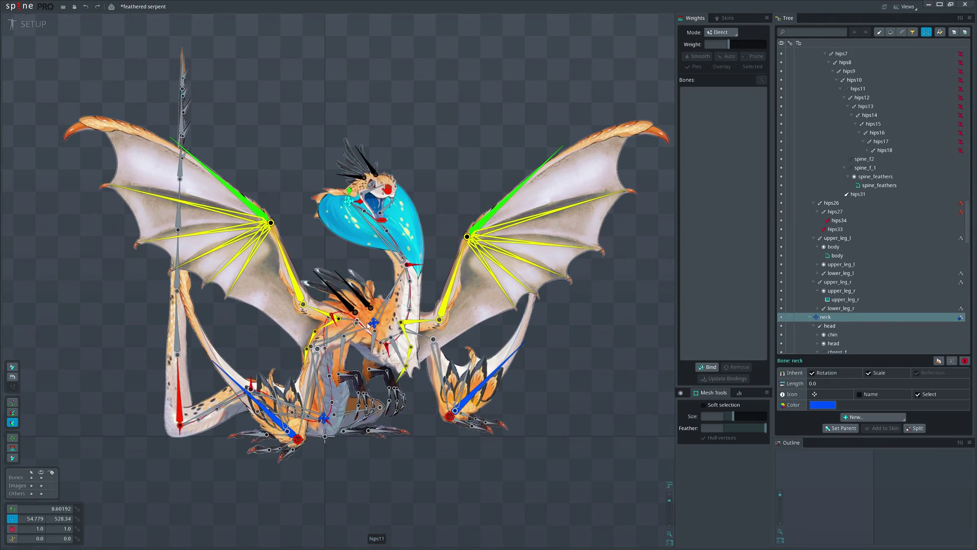
pyautogui.moveTo(372, 321)
pyautogui.mouseDown()
pyautogui.moveTo(383, 289)
pyautogui.moveTo(344, 319)
pyautogui.moveTo(373, 322)
pyautogui.mouseUp()
pyautogui.moveTo(324, 418); pyautogui.dragTo(310, 405)
pyautogui.moveTo(351, 300); pyautogui.dragTo(422, 269)
pyautogui.scroll(-2, 441, 360)
pyautogui.hotkey('ctrl', 'z')
# Select the feathered serpent's body_path to examine how the path runs through the body and which bones it is bound to
pyautogui.moveTo(322, 279); pyautogui.dragTo(359, 316)
pyautogui.click(484, 254)
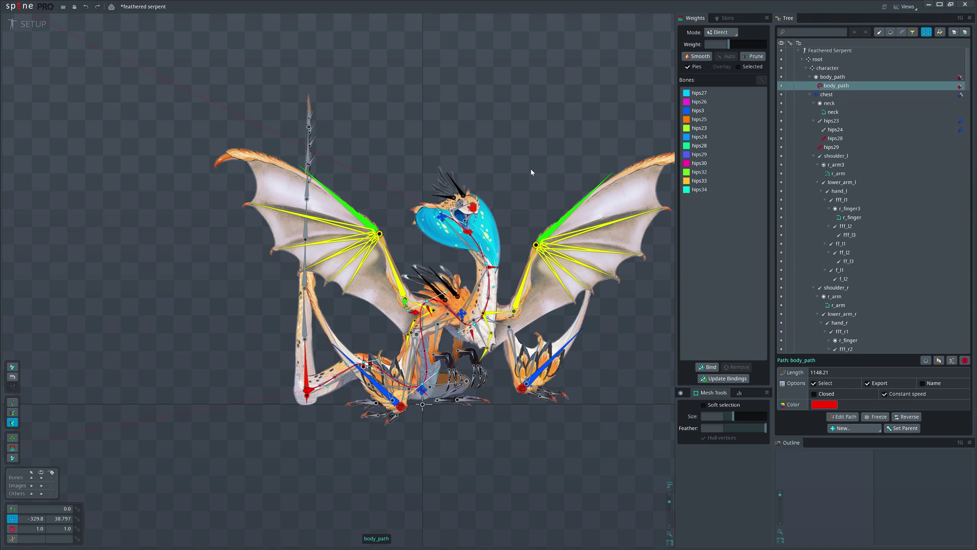
pyautogui.moveTo(283, 274); pyautogui.dragTo(384, 291)
pyautogui.scroll(-2, 384, 291)
# Create a downward bone about 1018 long under root, left of the serpent, and split it into 10 nested bones
pyautogui.click(818, 60)
pyautogui.click(864, 417)
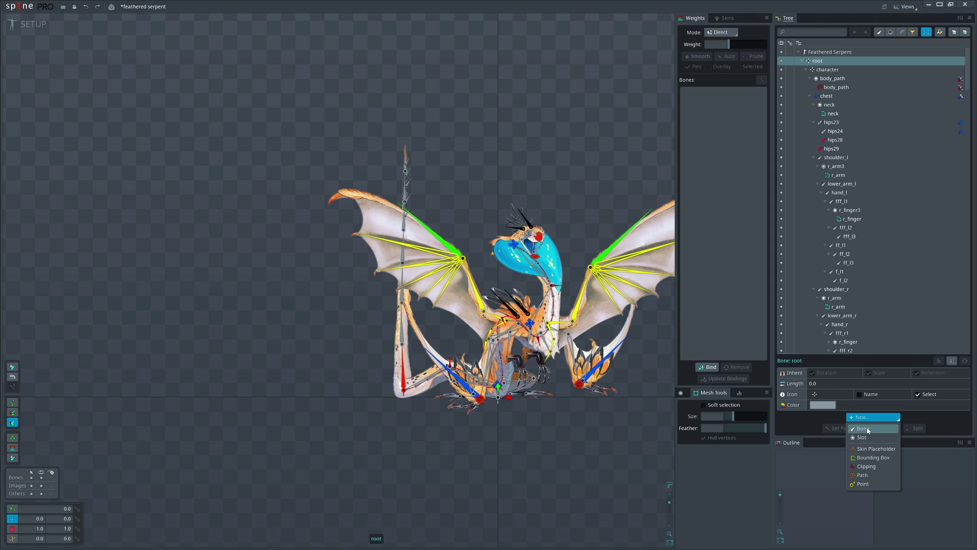
pyautogui.moveTo(279, 294); pyautogui.dragTo(309, 288)
pyautogui.moveTo(231, 93); pyautogui.dragTo(226, 385)
pyautogui.click(915, 430)
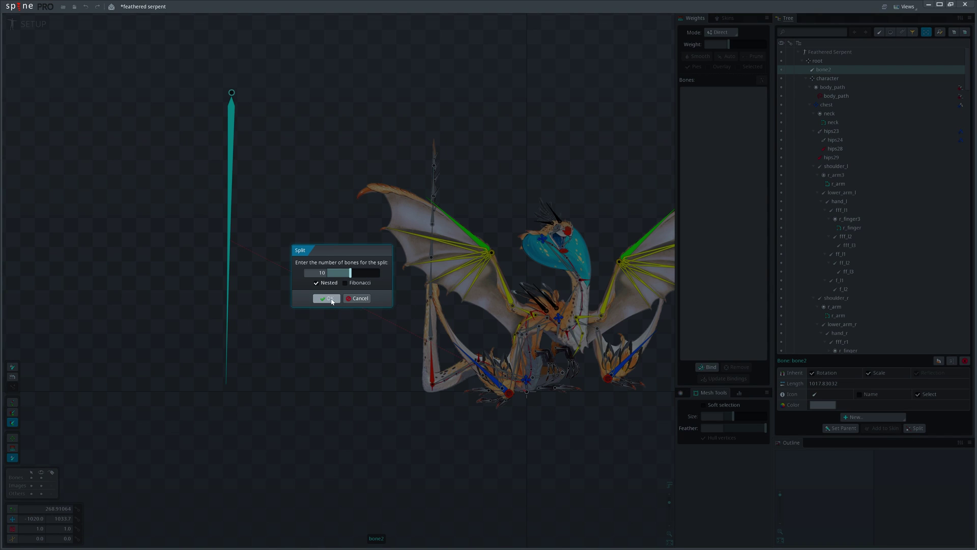
pyautogui.click(329, 299)
# Create a path named root under the root bone
pyautogui.click(845, 62)
pyautogui.click(872, 417)
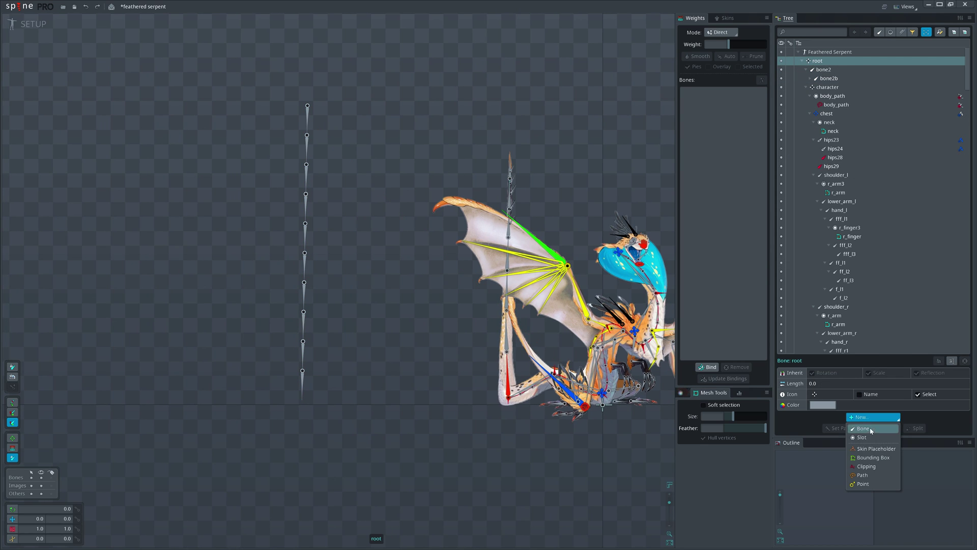
pyautogui.click(864, 474)
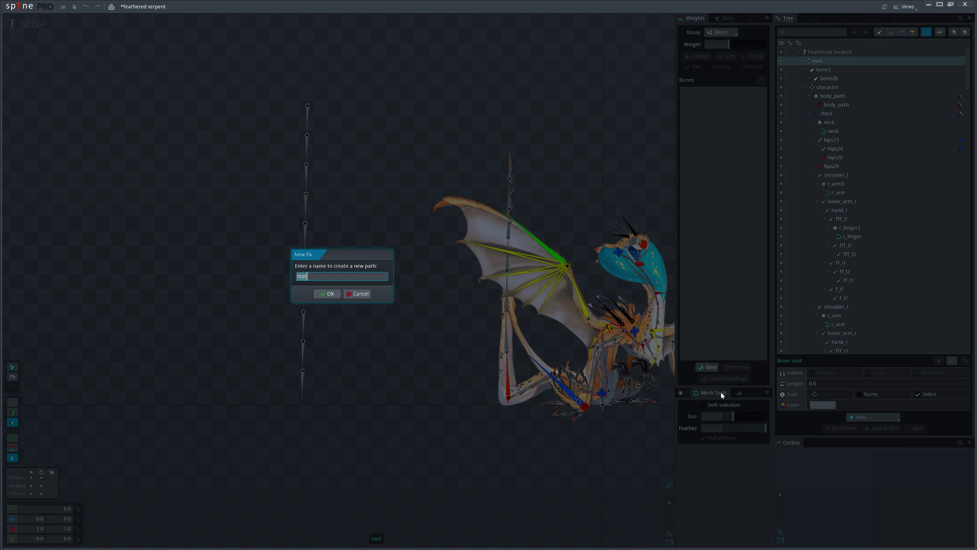
pyautogui.click(327, 294)
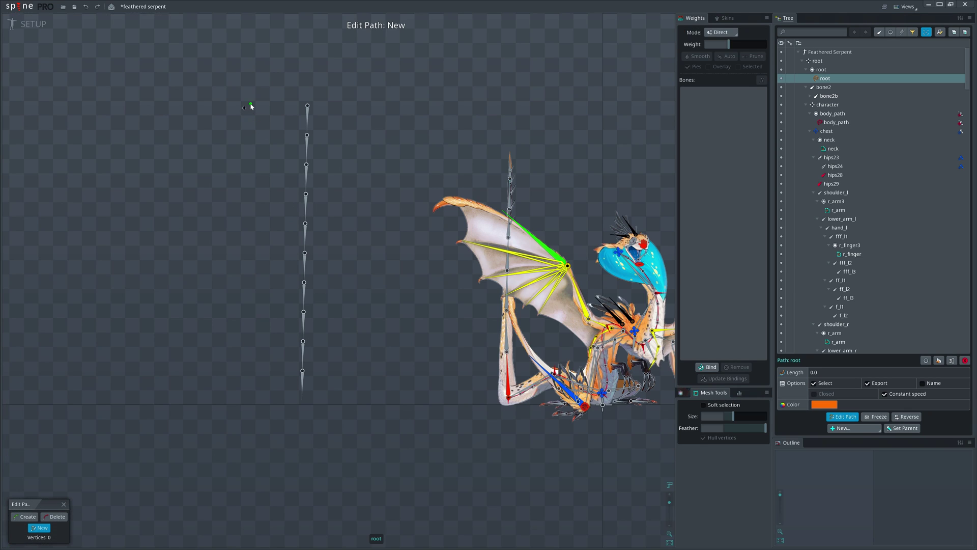
# Draw the path along the left side of the ten-bone chain and curve its middle toward the chain
pyautogui.click(248, 401)
pyautogui.press('Escape')
pyautogui.moveTo(255, 252); pyautogui.dragTo(276, 250)
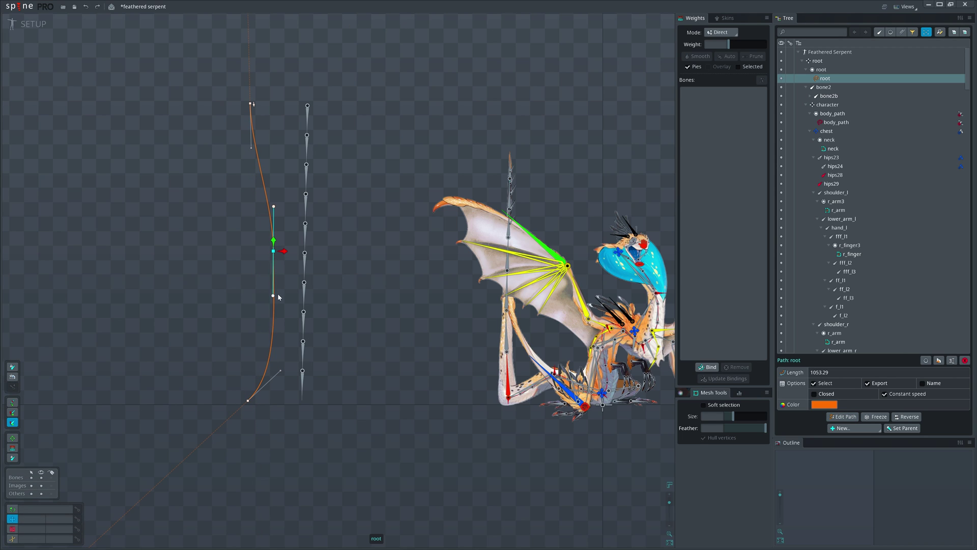
pyautogui.moveTo(251, 148); pyautogui.dragTo(266, 149)
# Create a path constraint named root for the ten bones from bone2 to bone2j, with the new root path as target
pyautogui.click(817, 60)
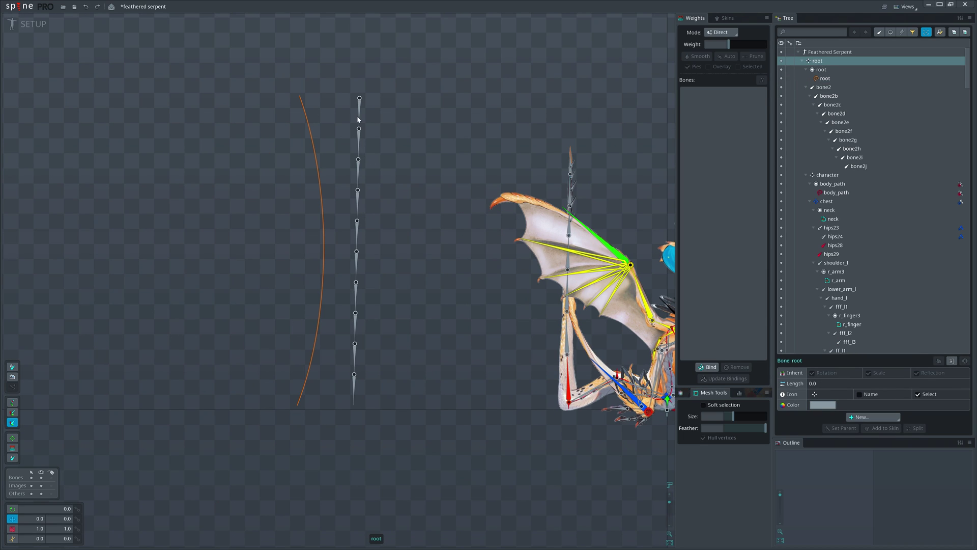
pyautogui.doubleClick(358, 120)
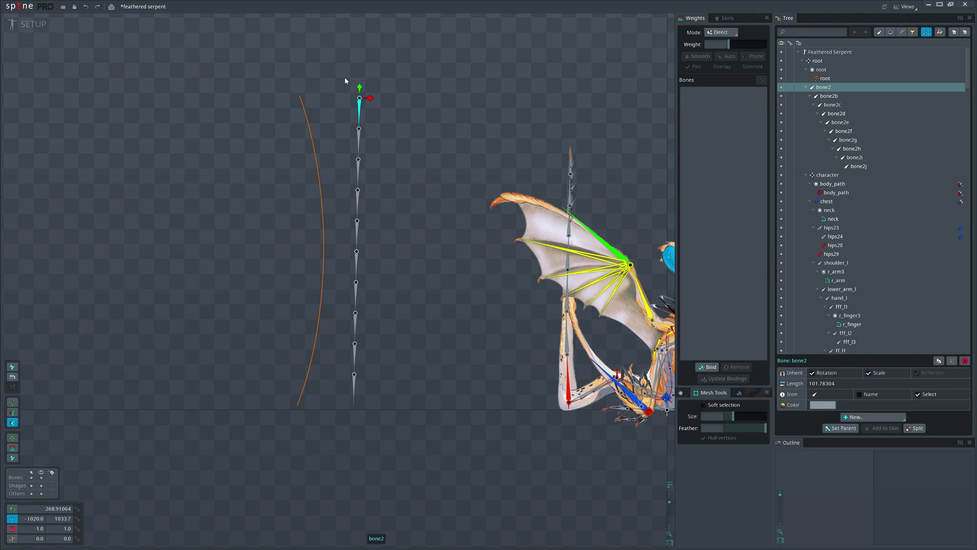
pyautogui.click(861, 417)
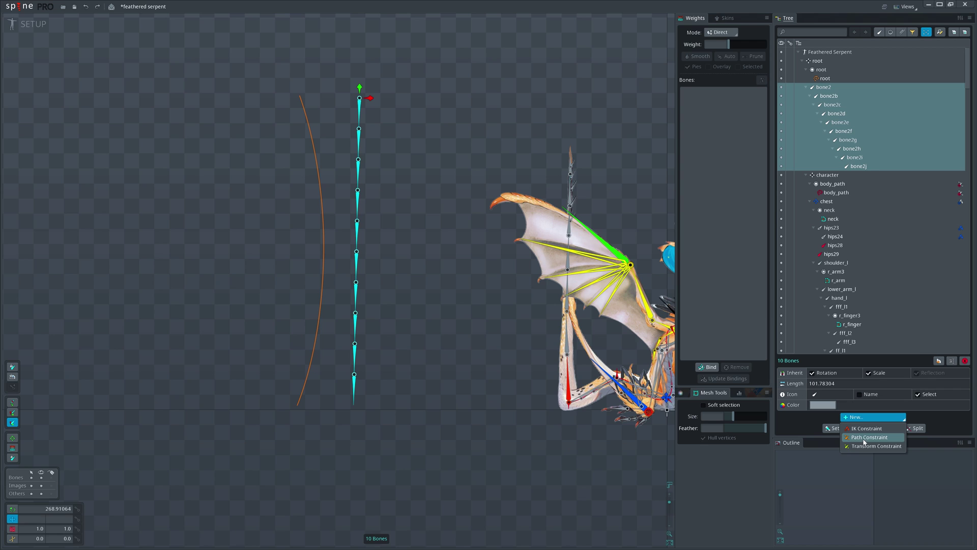
pyautogui.click(868, 437)
pyautogui.click(317, 310)
pyautogui.click(327, 294)
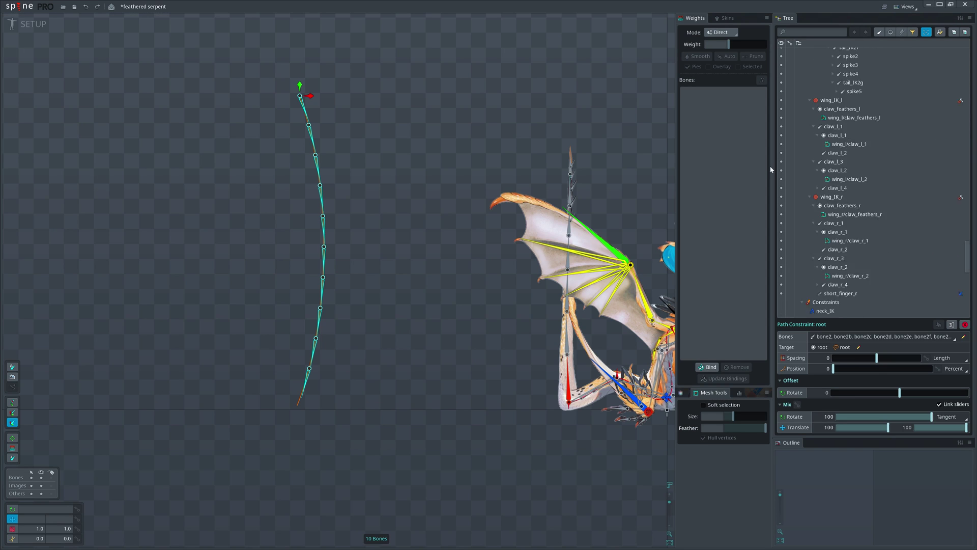
# Create two nested bones under root that follow the curved ten-bone chain, the lower one about 494 long
pyautogui.scroll(-10, 863, 159)
pyautogui.moveTo(968, 227); pyautogui.dragTo(961, 55)
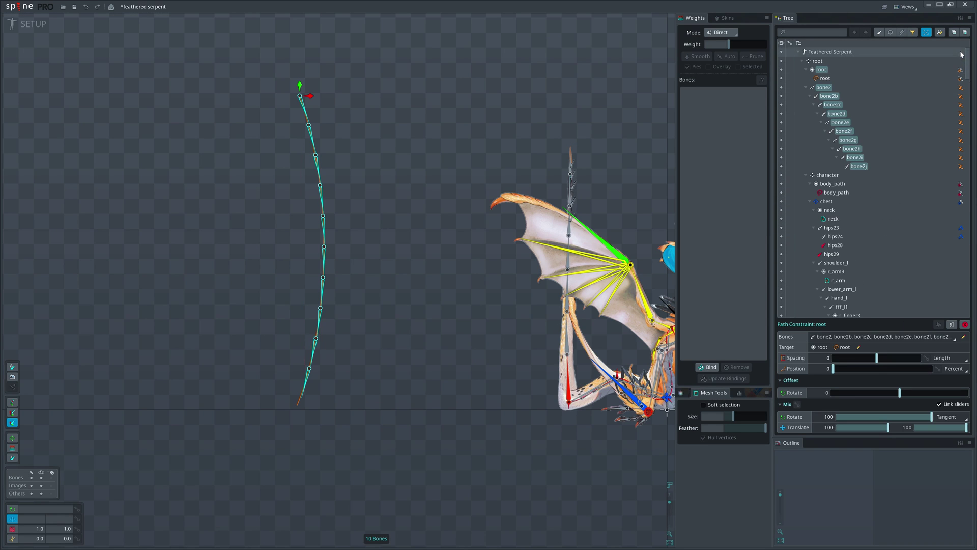
pyautogui.click(817, 60)
pyautogui.moveTo(299, 95); pyautogui.dragTo(300, 407)
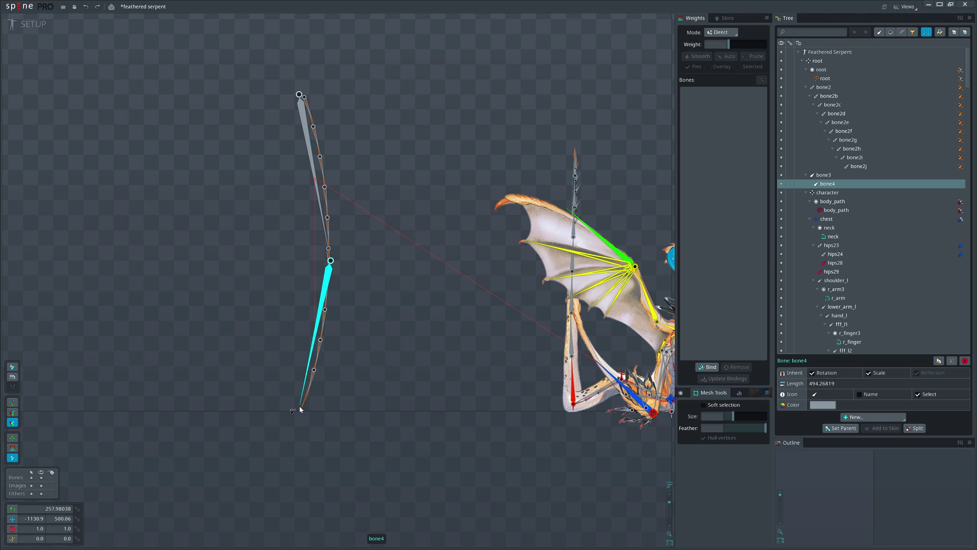
# Add an IK constraint named dw to the two new bones, with a new target at the chain's lower end
pyautogui.keyDown('ctrl'); pyautogui.click(322, 202); pyautogui.keyUp('ctrl')
pyautogui.click(872, 417)
pyautogui.click(865, 429)
pyautogui.click(323, 311)
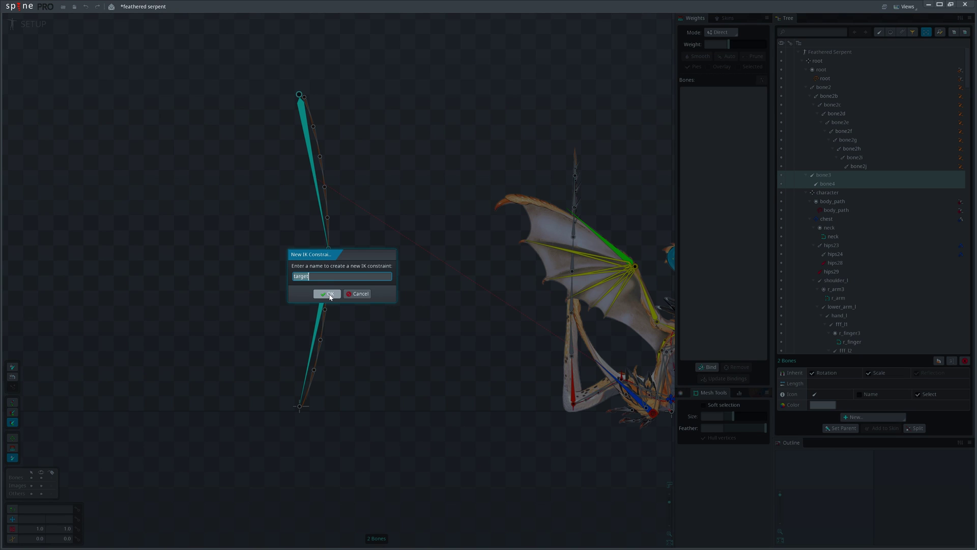
pyautogui.click(330, 294)
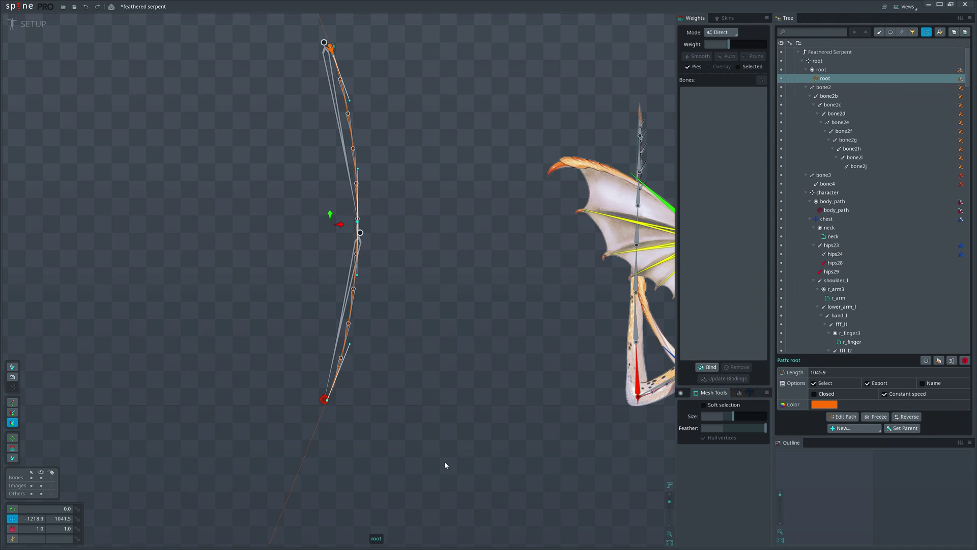
# Bind the root path to the dw target and to bone4 and bone3
pyautogui.click(707, 367)
pyautogui.click(324, 400)
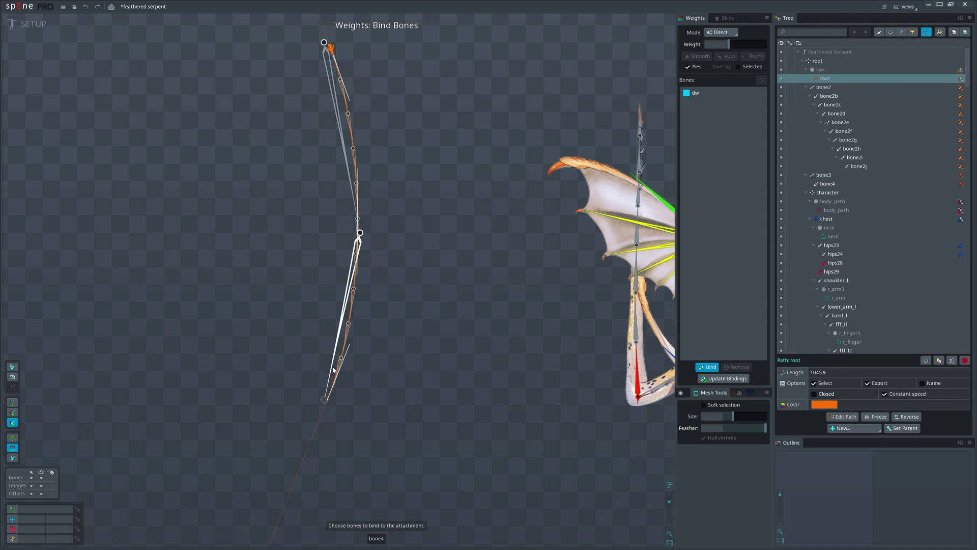
pyautogui.click(349, 264)
pyautogui.moveTo(350, 245); pyautogui.dragTo(348, 334)
pyautogui.click(348, 275)
pyautogui.click(710, 367)
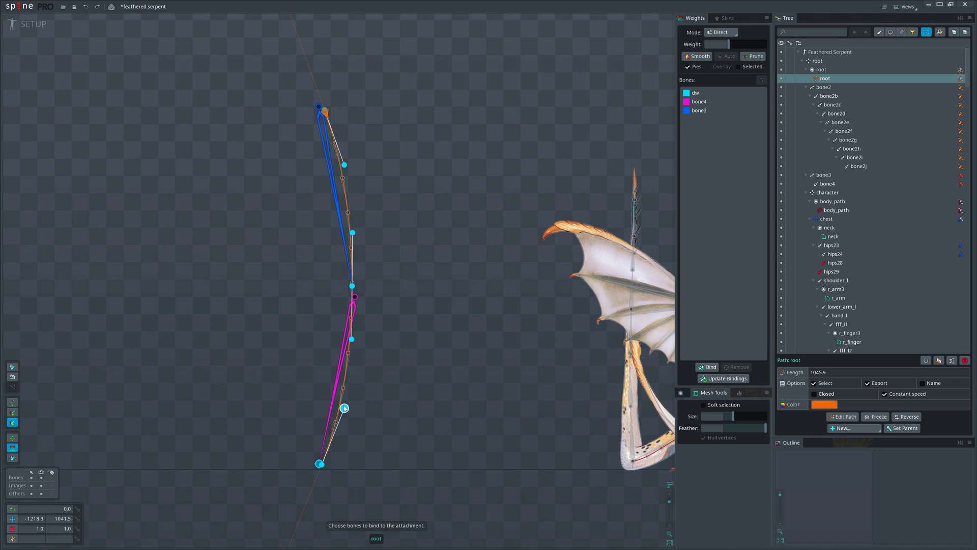
pyautogui.press('Escape')
pyautogui.press('Escape')
# Weight the path's upper end point and its neighbouring handle 100% to bone3
pyautogui.click(319, 463)
pyautogui.moveTo(411, 472); pyautogui.dragTo(345, 275)
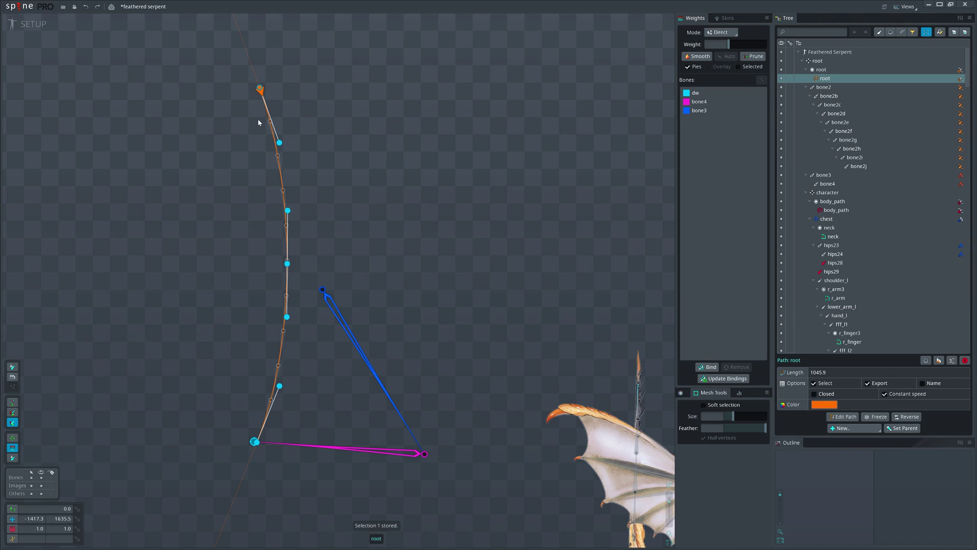
pyautogui.click(260, 88)
pyautogui.keyDown('ctrl'); pyautogui.click(279, 142); pyautogui.keyUp('ctrl')
pyautogui.click(356, 345)
pyautogui.moveTo(446, 326); pyautogui.dragTo(420, 182)
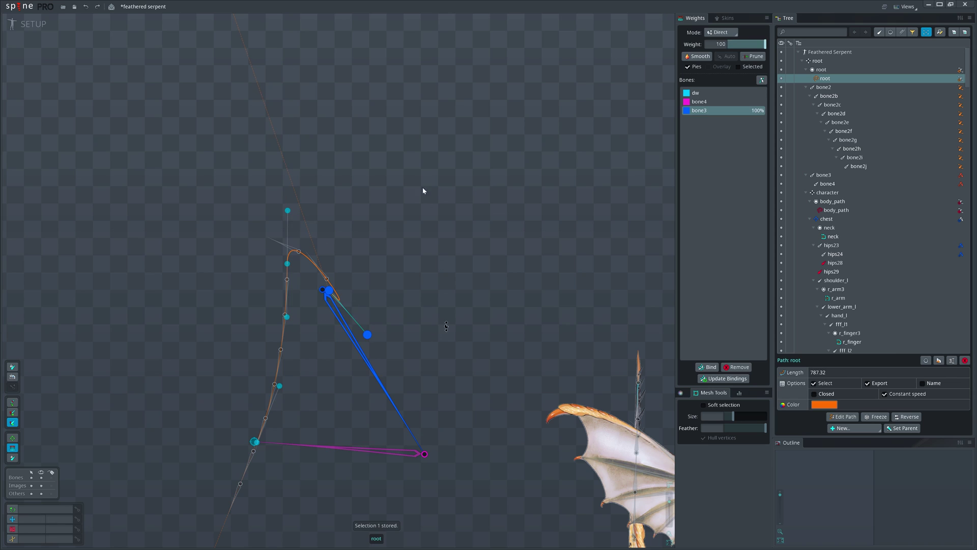
# Weight the path's middle points and its lower handle 100% to bone4
pyautogui.click(286, 316)
pyautogui.keyDown('ctrl'); pyautogui.click(288, 210); pyautogui.keyUp('ctrl')
pyautogui.keyDown('ctrl'); pyautogui.click(287, 263); pyautogui.keyUp('ctrl')
pyautogui.click(402, 452)
pyautogui.moveTo(478, 372); pyautogui.dragTo(496, 234)
pyautogui.click(291, 316)
pyautogui.moveTo(291, 316); pyautogui.dragTo(410, 316)
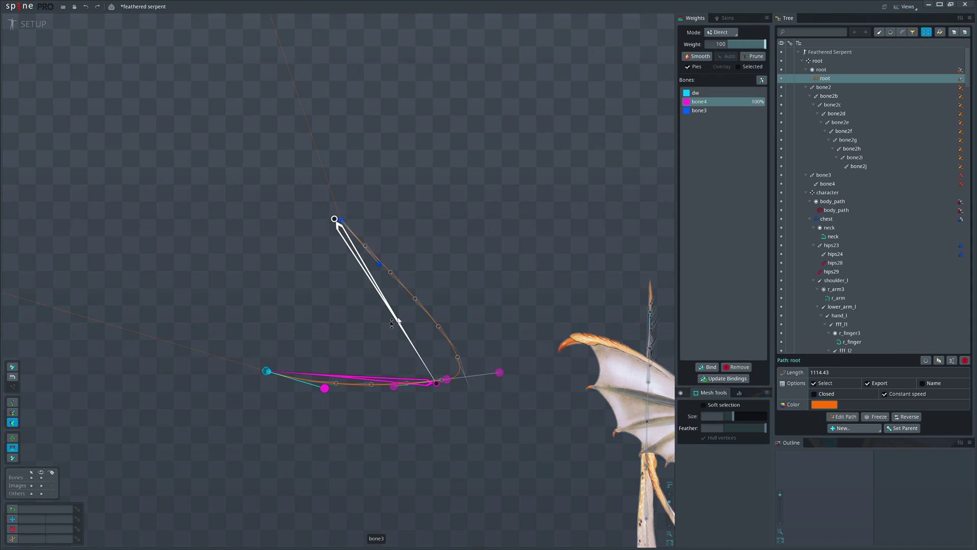
# Fine-tune the weights of the path's middle points and handles between bone3 and bone4
pyautogui.moveTo(517, 431); pyautogui.dragTo(517, 433)
pyautogui.click(404, 331)
pyautogui.moveTo(517, 325); pyautogui.dragTo(522, 265)
pyautogui.click(380, 264)
pyautogui.click(330, 378)
pyautogui.moveTo(446, 432); pyautogui.dragTo(486, 378)
pyautogui.click(325, 388)
pyautogui.click(410, 343)
pyautogui.moveTo(410, 281); pyautogui.dragTo(410, 262)
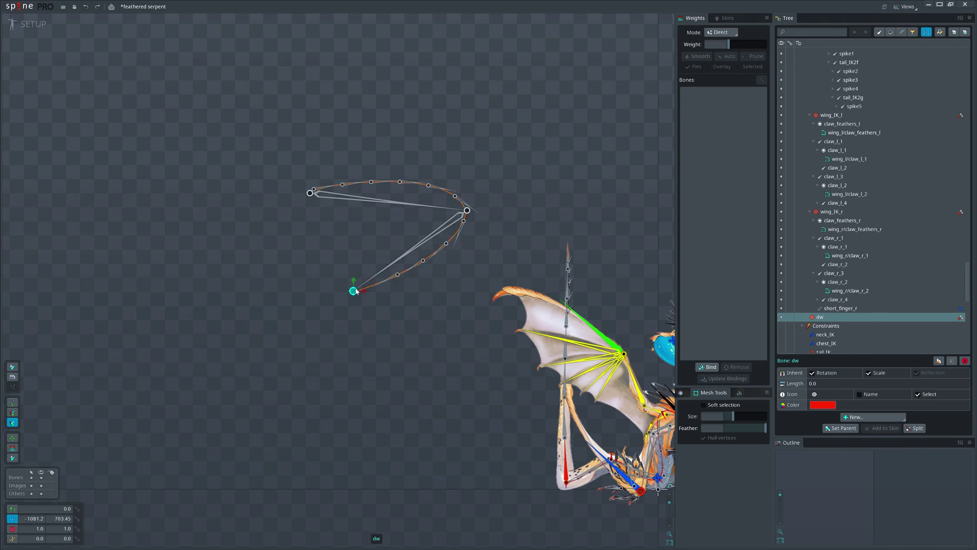
# Try moving the dw target to bend the path-driven chain, and undo the movement
pyautogui.moveTo(353, 290); pyautogui.dragTo(331, 441)
pyautogui.hotkey('ctrl', 'z')
pyautogui.hotkey('ctrl', 'z')
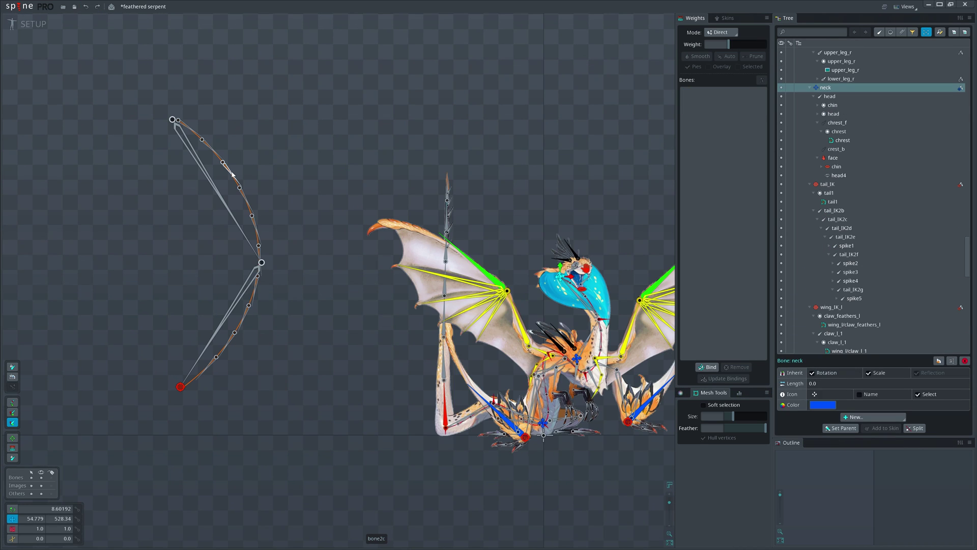
# Select the path-constrained bones from bone2b to bone2j to examine the chain
pyautogui.click(232, 174)
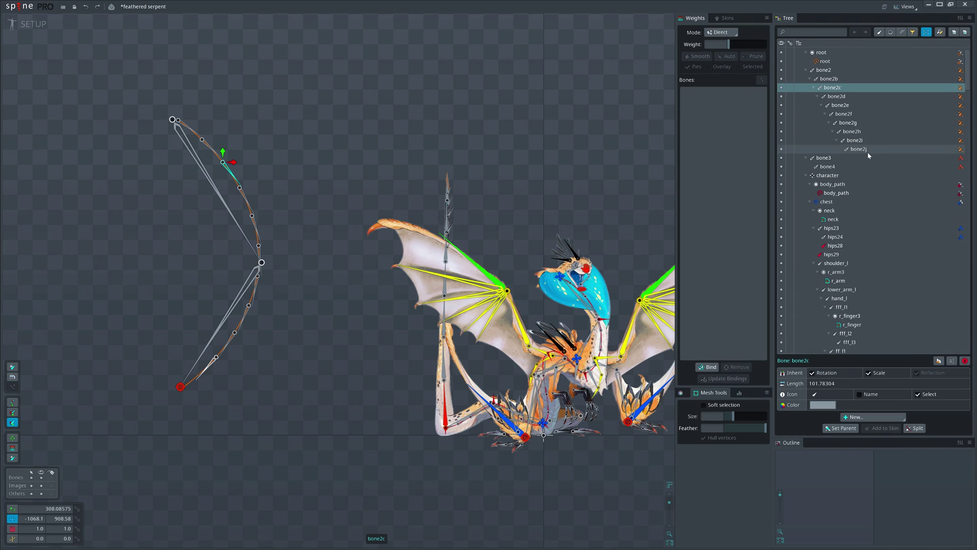
pyautogui.click(865, 149)
pyautogui.keyDown('shift'); pyautogui.click(829, 79); pyautogui.keyUp('shift')
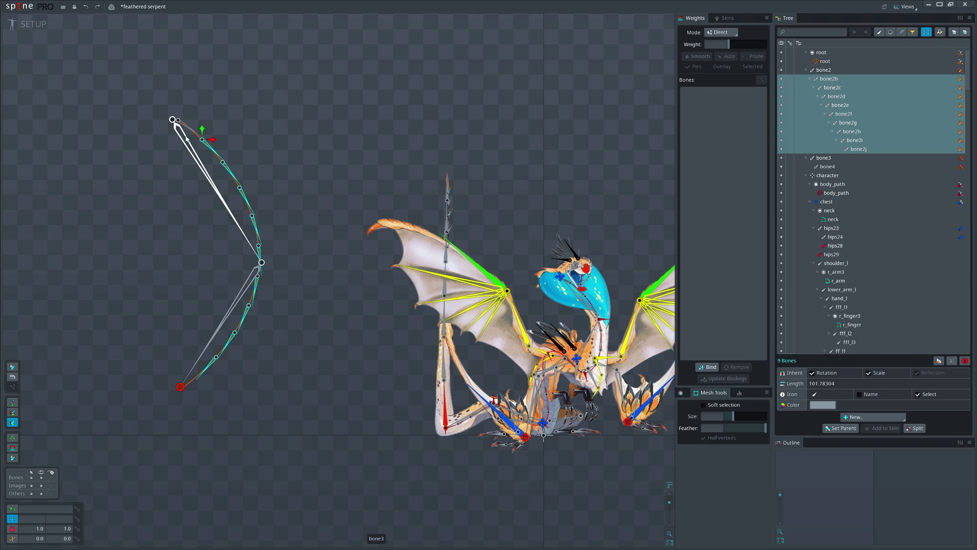
pyautogui.scroll(5, 377, 407)
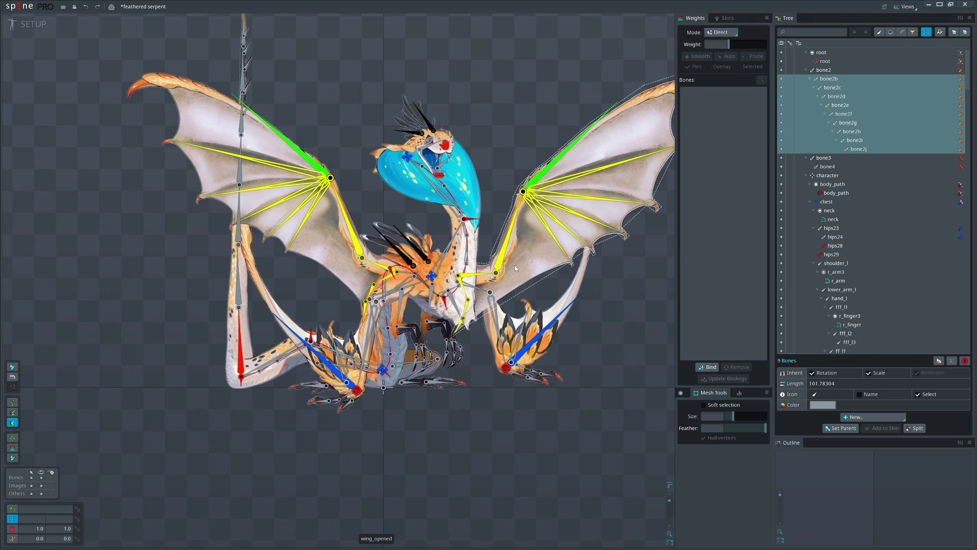
# Try moving the serpent's neck control, and undo the movement
pyautogui.click(425, 162)
pyautogui.moveTo(397, 147); pyautogui.dragTo(428, 140)
pyautogui.hotkey('ctrl', 'z')
pyautogui.scroll(3, 482, 197)
pyautogui.click(360, 127)
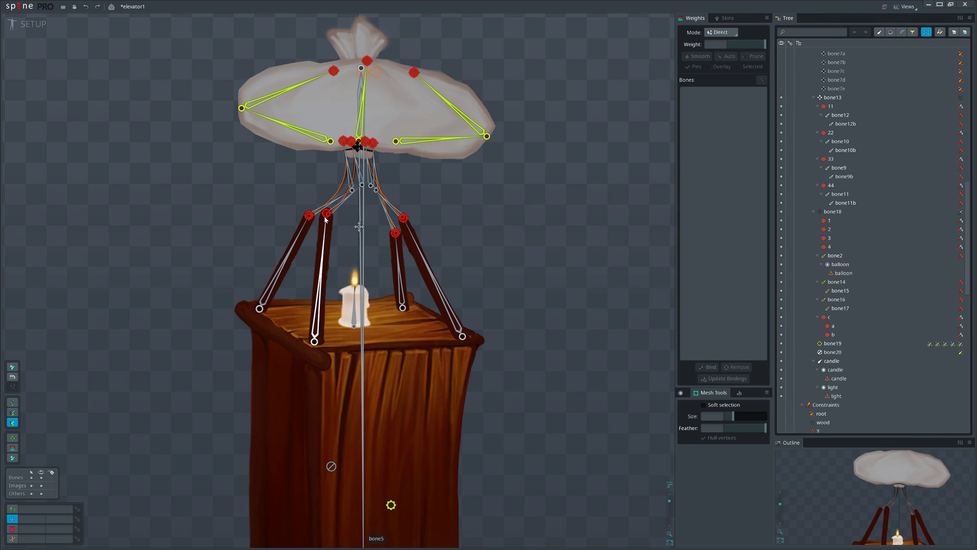
# In the elevator1 project, try moving IK targets 22 and 33 at the tops of the wooden posts
pyautogui.click(326, 213)
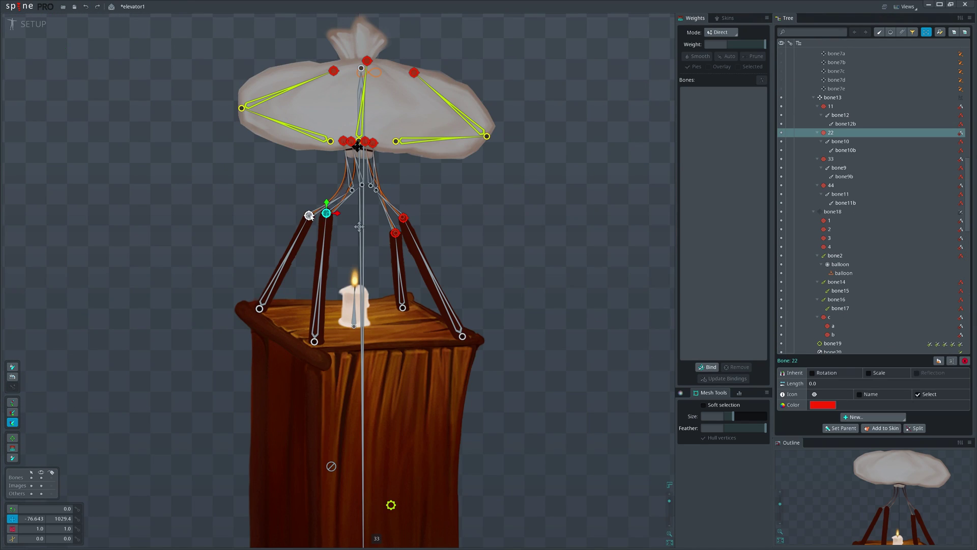
pyautogui.keyDown('ctrl'); pyautogui.click(309, 215); pyautogui.keyUp('ctrl')
pyautogui.moveTo(474, 203); pyautogui.dragTo(508, 188)
pyautogui.scroll(3, 328, 195)
pyautogui.hotkey('ctrl', 'z')
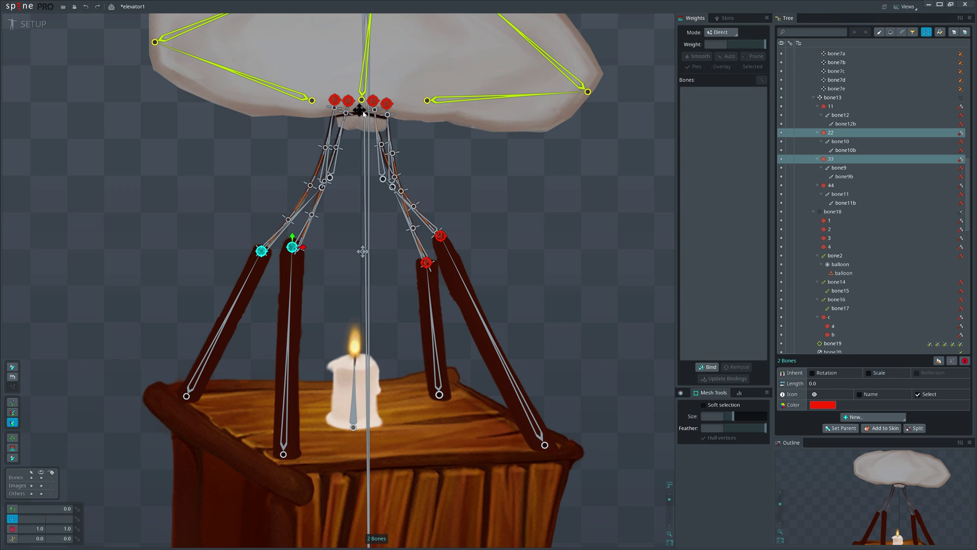
pyautogui.moveTo(363, 114)
pyautogui.mouseDown()
pyautogui.moveTo(355, 96)
pyautogui.moveTo(371, 191)
pyautogui.moveTo(331, 129)
pyautogui.moveTo(454, 130)
pyautogui.moveTo(275, 124)
pyautogui.moveTo(390, 146)
pyautogui.moveTo(360, 109)
pyautogui.mouseUp()
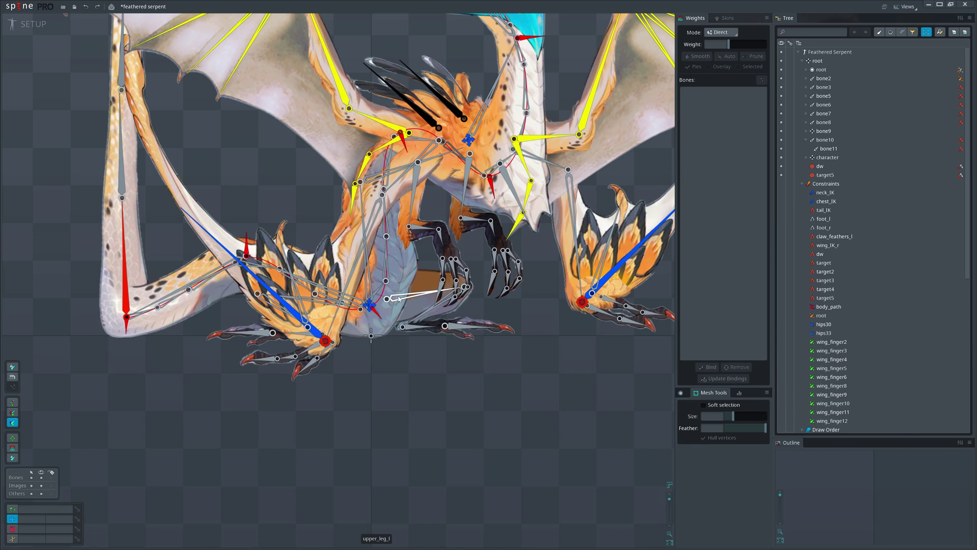
pyautogui.moveTo(400, 299); pyautogui.dragTo(370, 313)
pyautogui.moveTo(324, 388); pyautogui.dragTo(508, 372)
pyautogui.moveTo(157, 344); pyautogui.dragTo(485, 355)
pyautogui.moveTo(256, 269); pyautogui.dragTo(258, 398)
pyautogui.moveTo(275, 366); pyautogui.dragTo(303, 366)
pyautogui.hotkey('ctrl', 'z')
pyautogui.hotkey('ctrl', 'z')
pyautogui.scroll(-3, 432, 392)
pyautogui.hotkey('ctrl', 'z')
pyautogui.moveTo(433, 312); pyautogui.dragTo(347, 390)
# Create an upright bone under root that reaches up to the target5 bone of the small two-bone chain
pyautogui.click(816, 61)
pyautogui.moveTo(295, 371); pyautogui.dragTo(364, 307)
pyautogui.press('n')
pyautogui.moveTo(384, 404); pyautogui.dragTo(366, 353)
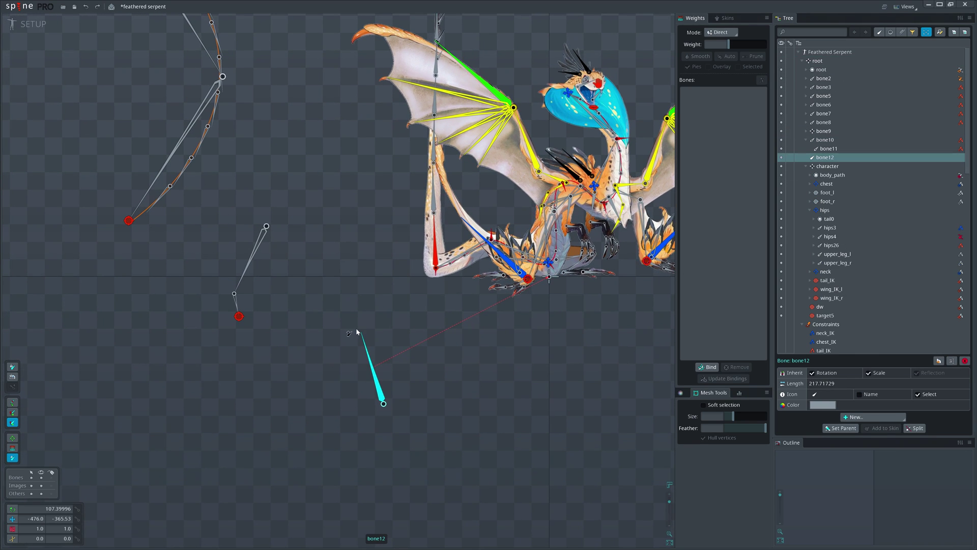
pyautogui.hotkey('ctrl', 'z')
pyautogui.moveTo(337, 385); pyautogui.dragTo(340, 343)
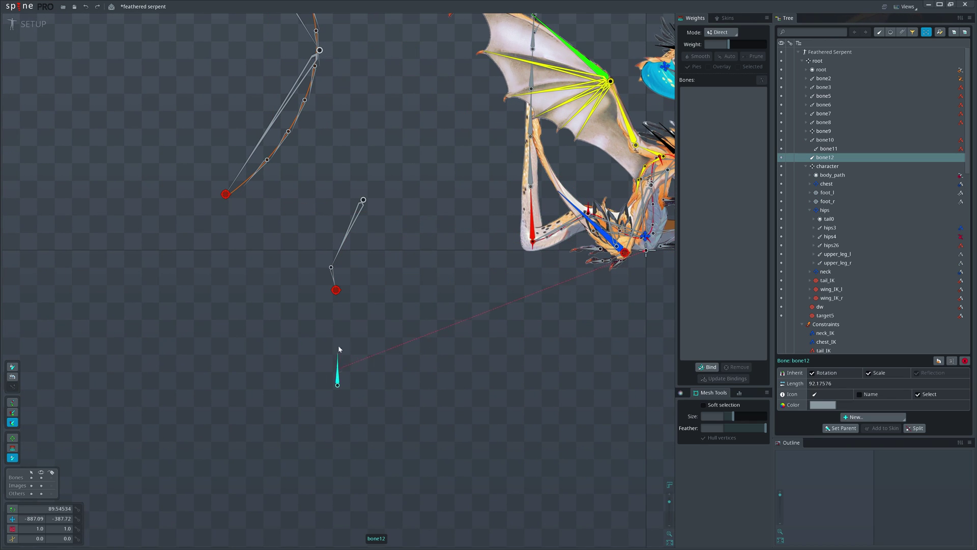
# Flip the bend direction of the target5 IK constraint with its Positive option
pyautogui.click(335, 280)
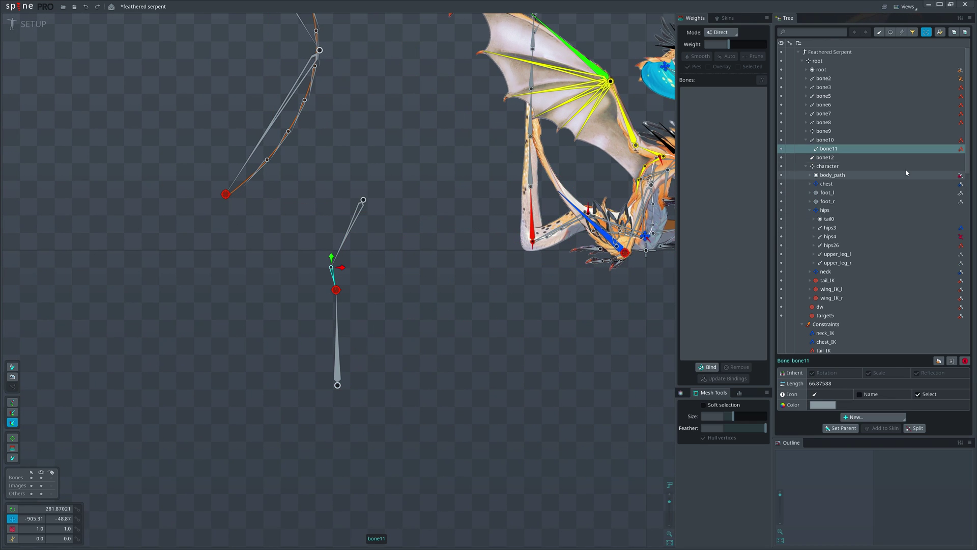
pyautogui.click(961, 148)
pyautogui.click(839, 404)
pyautogui.scroll(2, 353, 301)
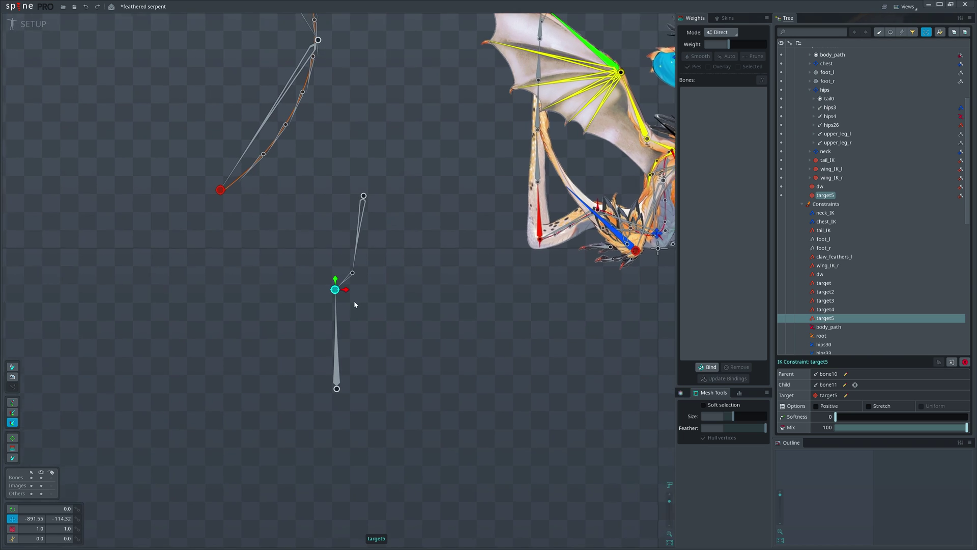
# Parent the target5 bone to the new upright bone and rotate that bone to swing the two-bone chain
pyautogui.click(333, 288)
pyautogui.press('p')
pyautogui.click(341, 340)
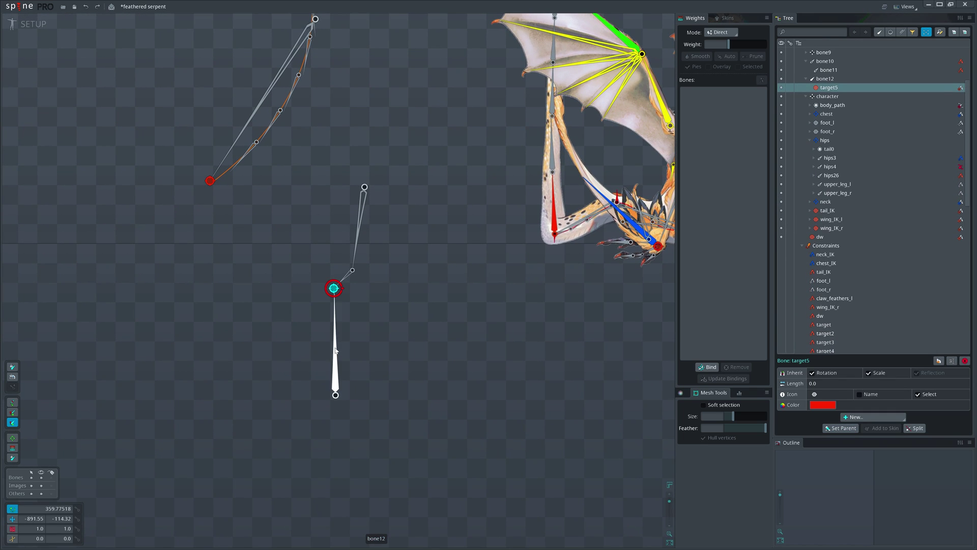
pyautogui.moveTo(335, 350); pyautogui.dragTo(429, 320)
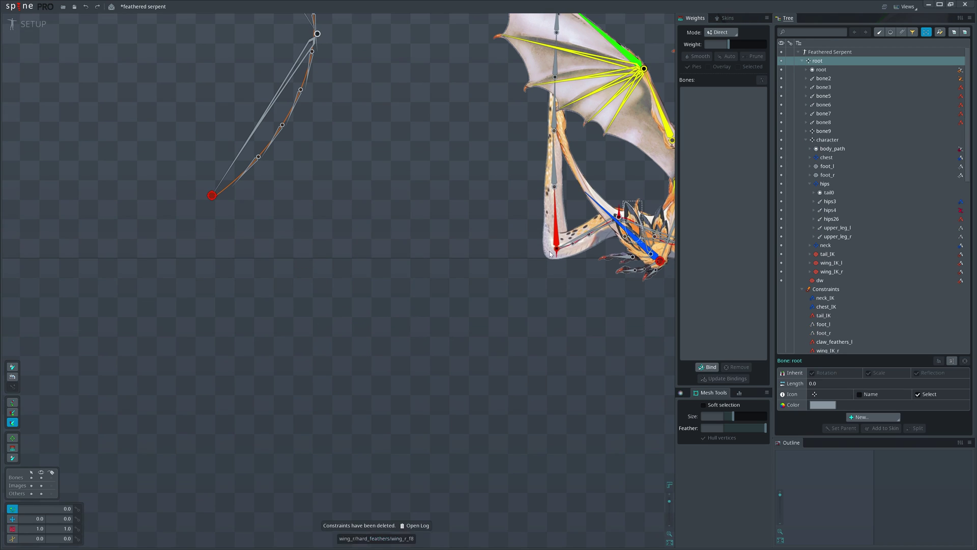
# Create an upright bone and a two-bone chain near its tip under root, left of the serpent
pyautogui.press('n')
pyautogui.moveTo(301, 423); pyautogui.dragTo(293, 397)
pyautogui.moveTo(370, 316); pyautogui.dragTo(325, 258)
pyautogui.moveTo(325, 258); pyautogui.dragTo(270, 311)
pyautogui.press('Escape')
pyautogui.moveTo(302, 239); pyautogui.dragTo(363, 301)
pyautogui.click(939, 361)
pyautogui.click(274, 310)
pyautogui.click(328, 293)
pyautogui.click(286, 359)
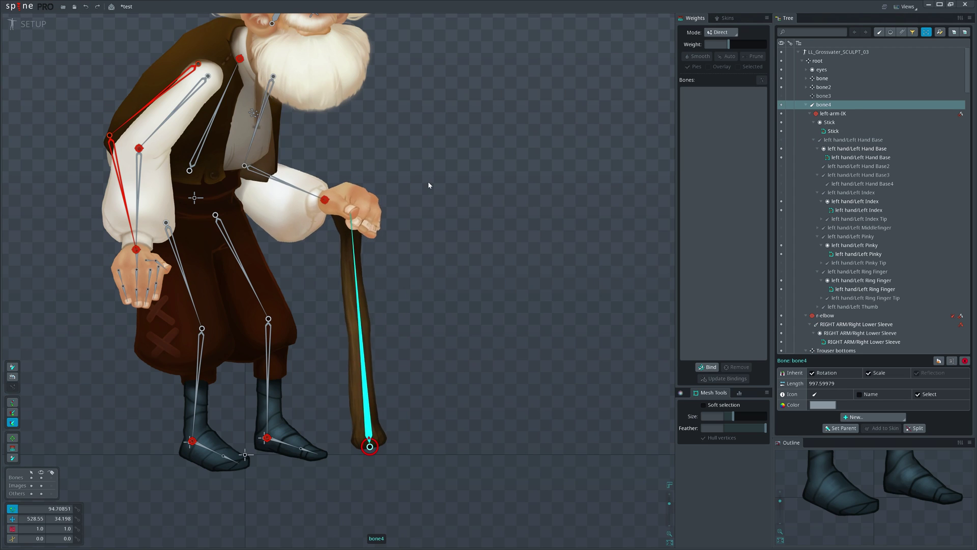
# In the test project, try rotating the walking stick's bone4, undo it, and examine the left-arm-IK target under it
pyautogui.moveTo(428, 181); pyautogui.dragTo(458, 212)
pyautogui.hotkey('ctrl', 'z')
pyautogui.click(358, 196)
pyautogui.press('v')
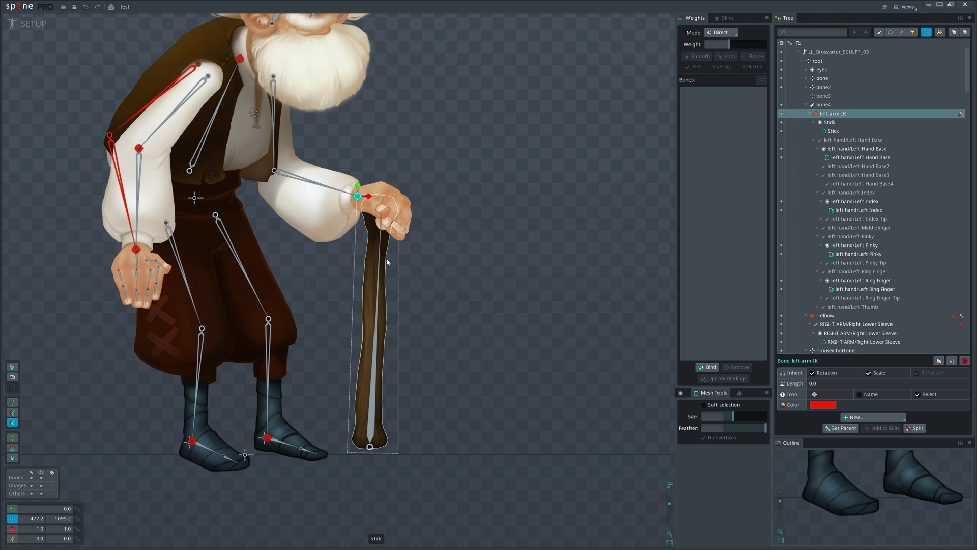
pyautogui.click(381, 256)
pyautogui.scroll(-2, 447, 290)
pyautogui.moveTo(447, 290); pyautogui.dragTo(497, 311)
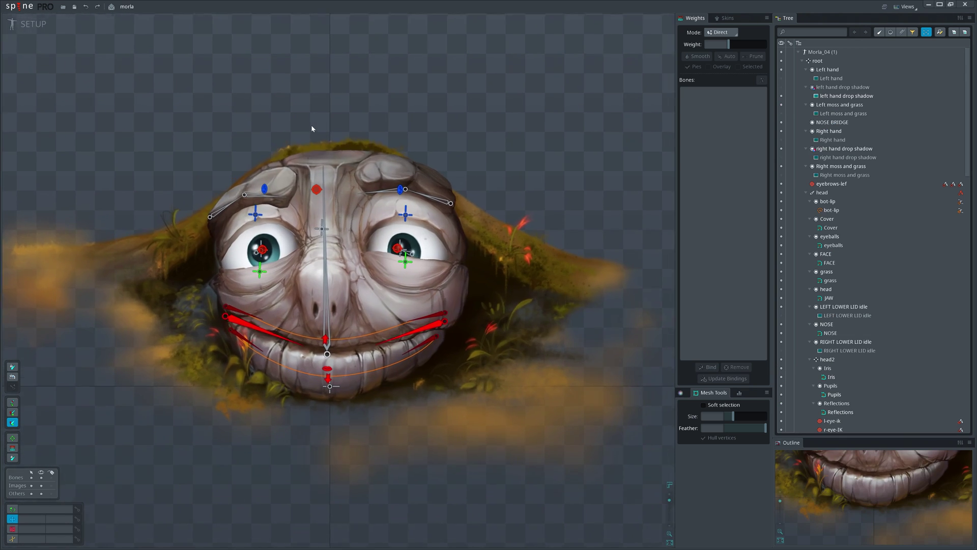
# In the morla project, raise the eyebrows-lef target between the eyebrows and select eyebrow bone head27
pyautogui.scroll(2, 316, 153)
pyautogui.click(231, 208)
pyautogui.click(231, 208)
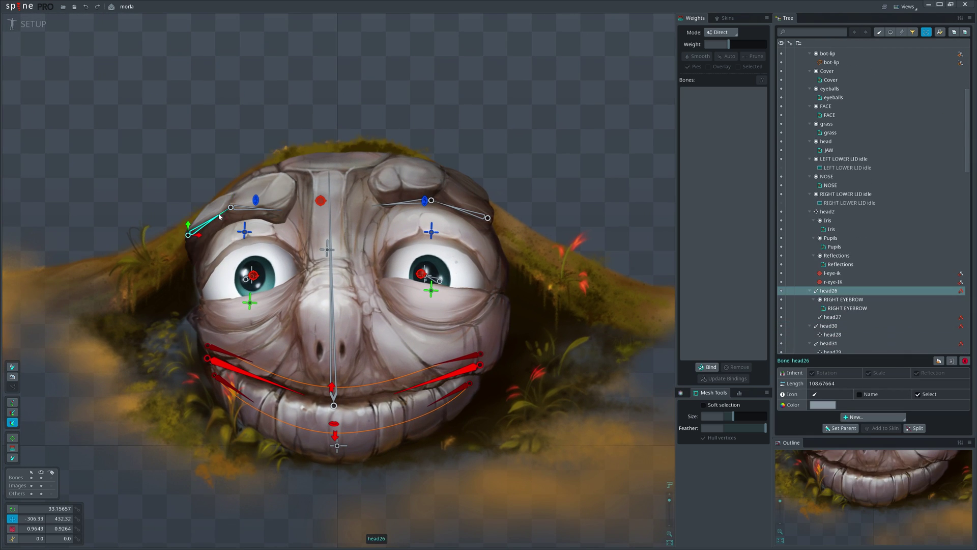
pyautogui.moveTo(321, 201)
pyautogui.mouseDown()
pyautogui.moveTo(332, 129)
pyautogui.moveTo(326, 245)
pyautogui.moveTo(327, 183)
pyautogui.mouseUp()
pyautogui.click(266, 196)
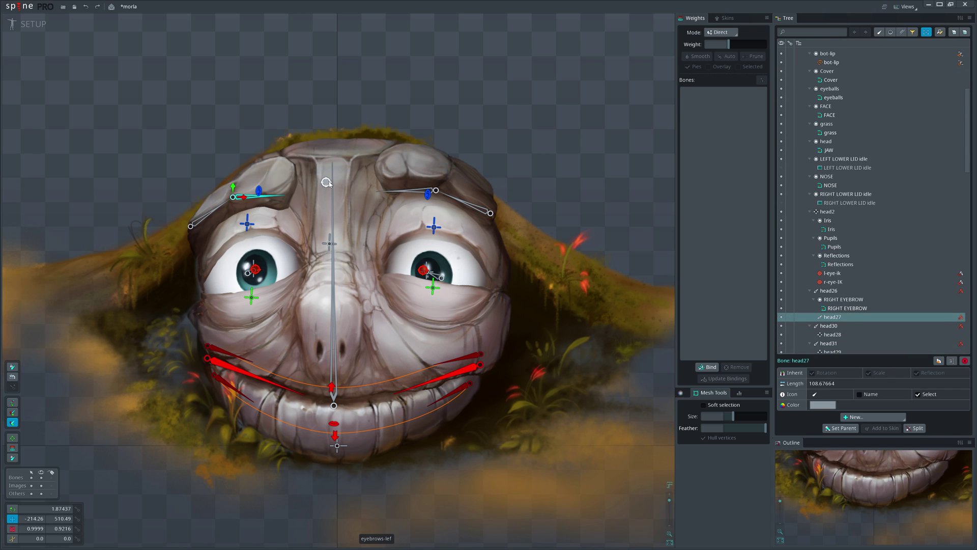
# Lower the Softness of the eyebrows-lef IK constraint on head26 and head27
pyautogui.click(326, 182)
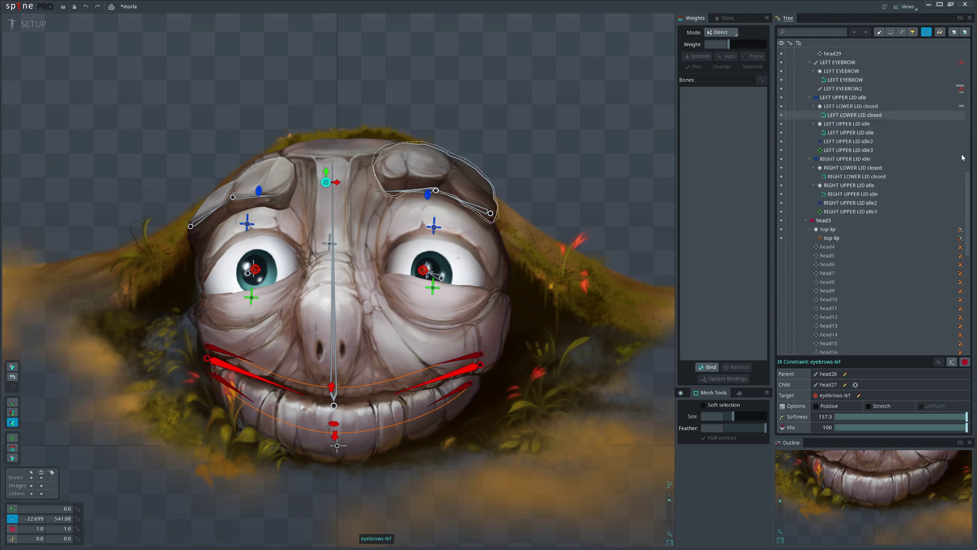
pyautogui.scroll(-1, 910, 265)
pyautogui.moveTo(966, 417); pyautogui.dragTo(888, 420)
# Try moving the l-eye-ik target to shift the character's left eye
pyautogui.scroll(3, 426, 277)
pyautogui.click(413, 254)
pyautogui.moveTo(413, 255); pyautogui.dragTo(443, 277)
pyautogui.scroll(-3, 467, 296)
pyautogui.scroll(-2, 464, 300)
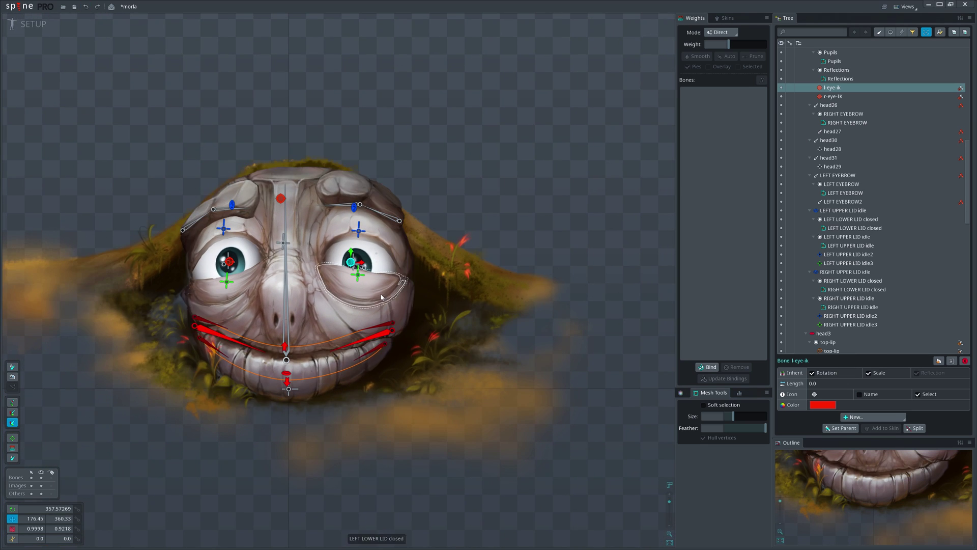
pyautogui.moveTo(481, 182); pyautogui.dragTo(509, 136)
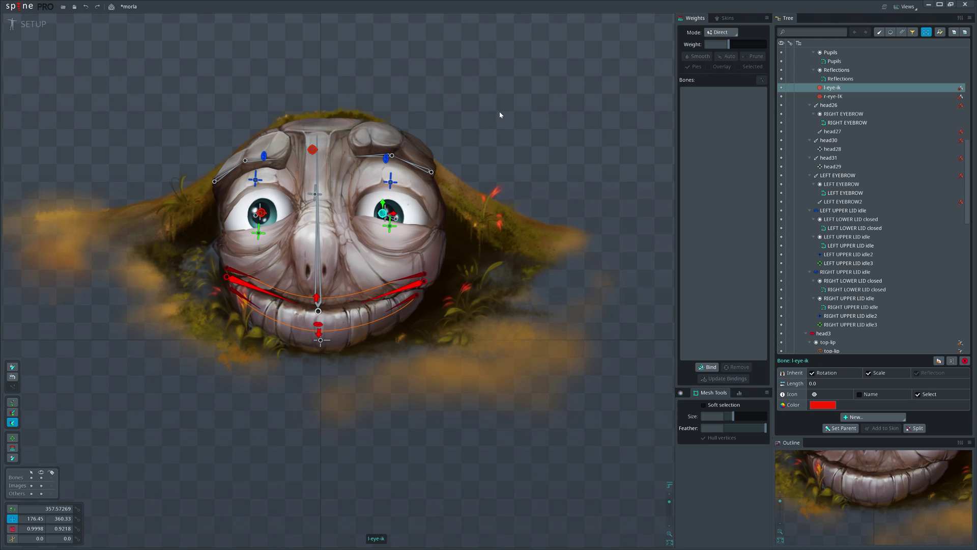
pyautogui.moveTo(500, 114); pyautogui.dragTo(515, 113)
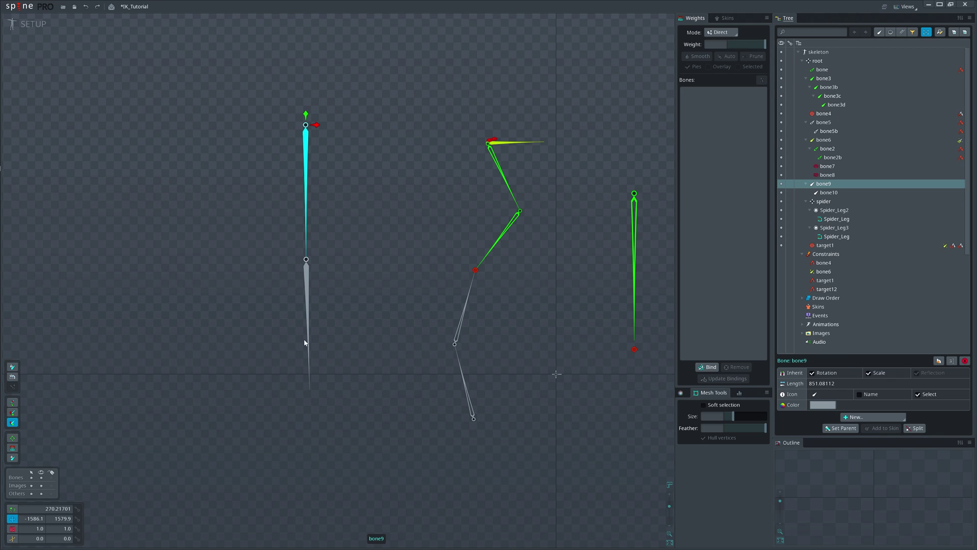
# Create an IK constraint on bone9 and its child bone10 with a new target at bone10's tip
pyautogui.moveTo(375, 313); pyautogui.dragTo(384, 321)
pyautogui.press('space')
pyautogui.click(315, 252)
pyautogui.moveTo(381, 281); pyautogui.dragTo(408, 281)
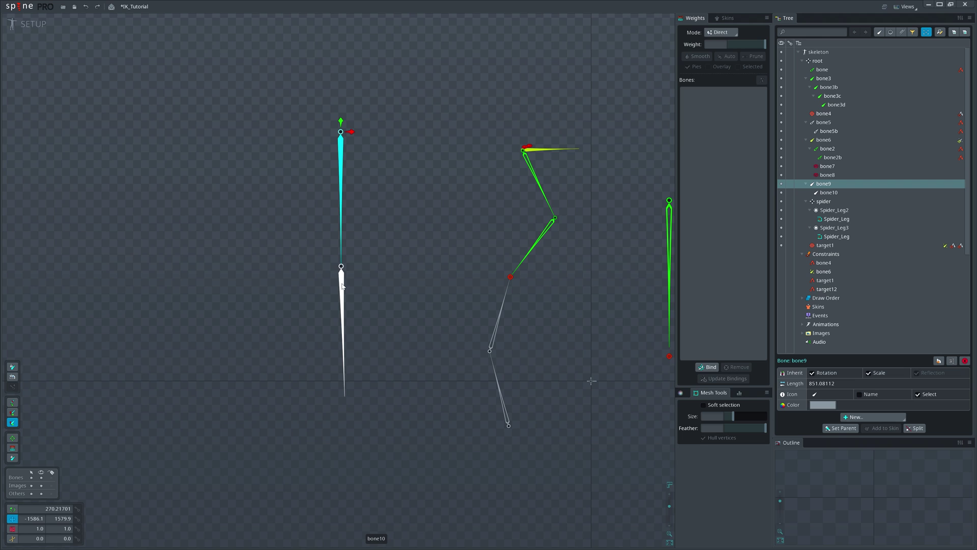
pyautogui.click(342, 284)
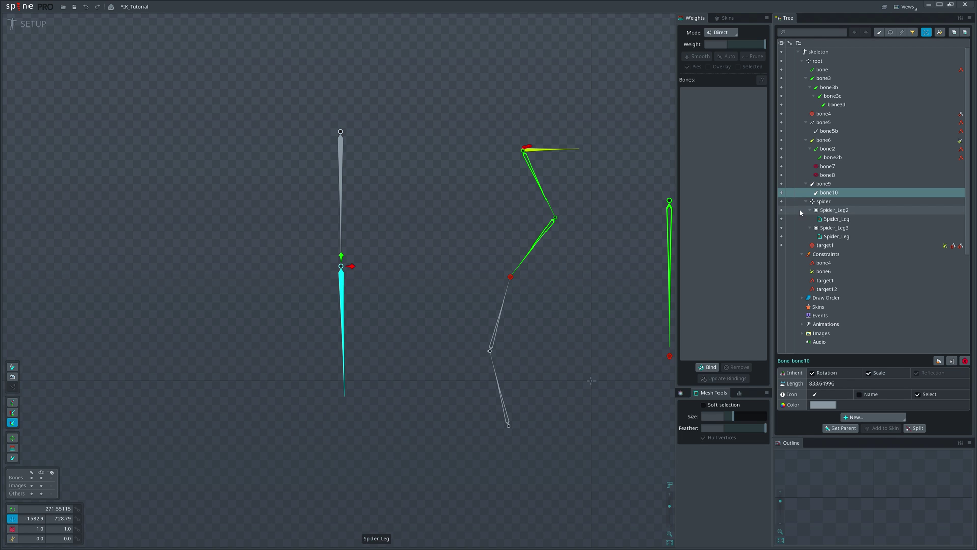
pyautogui.click(820, 184)
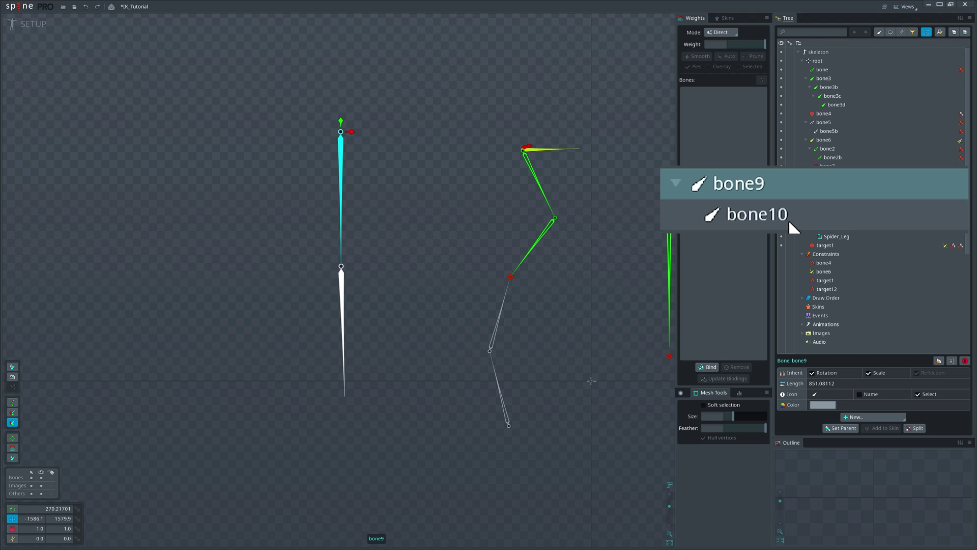
pyautogui.keyDown('ctrl'); pyautogui.click(833, 192); pyautogui.keyUp('ctrl')
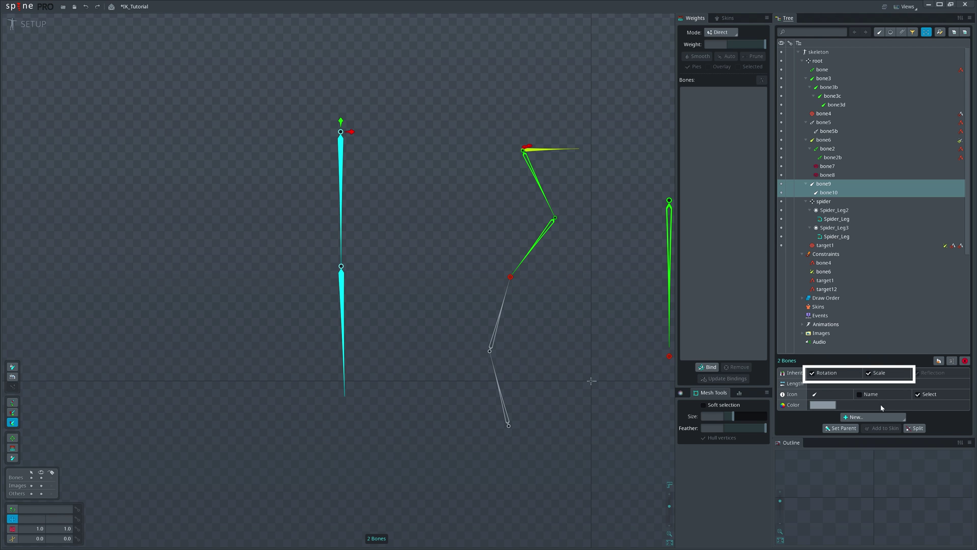
pyautogui.click(873, 417)
pyautogui.click(865, 430)
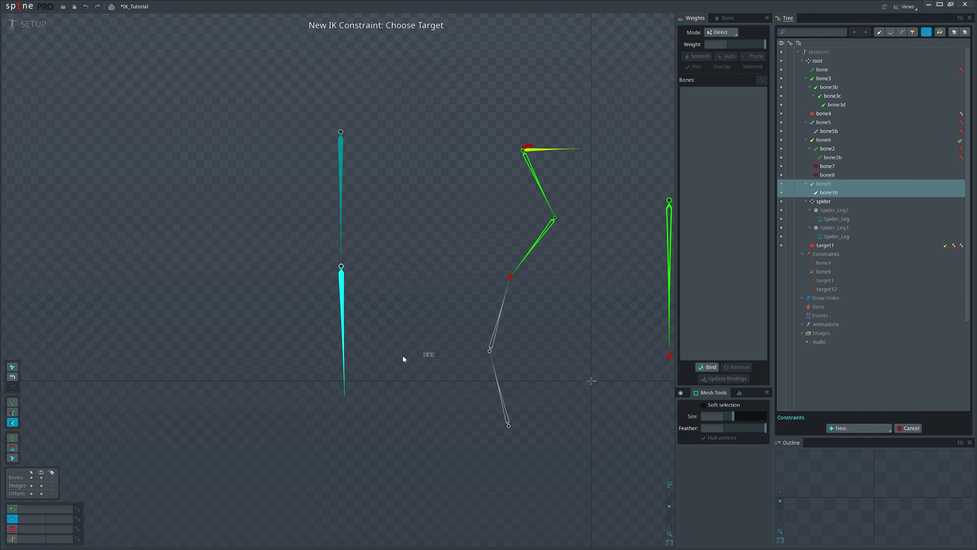
pyautogui.click(345, 355)
pyautogui.click(326, 300)
# Set the Softness of the new IK constraint on bone9 and bone10 to 160.47
pyautogui.moveTo(938, 421); pyautogui.dragTo(965, 416)
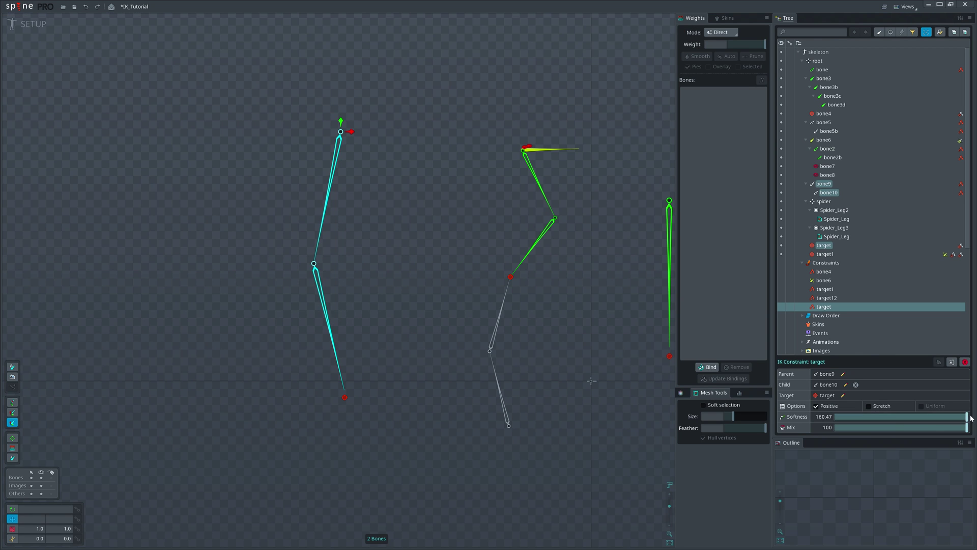
pyautogui.scroll(-2, 324, 203)
pyautogui.moveTo(337, 340); pyautogui.dragTo(413, 378)
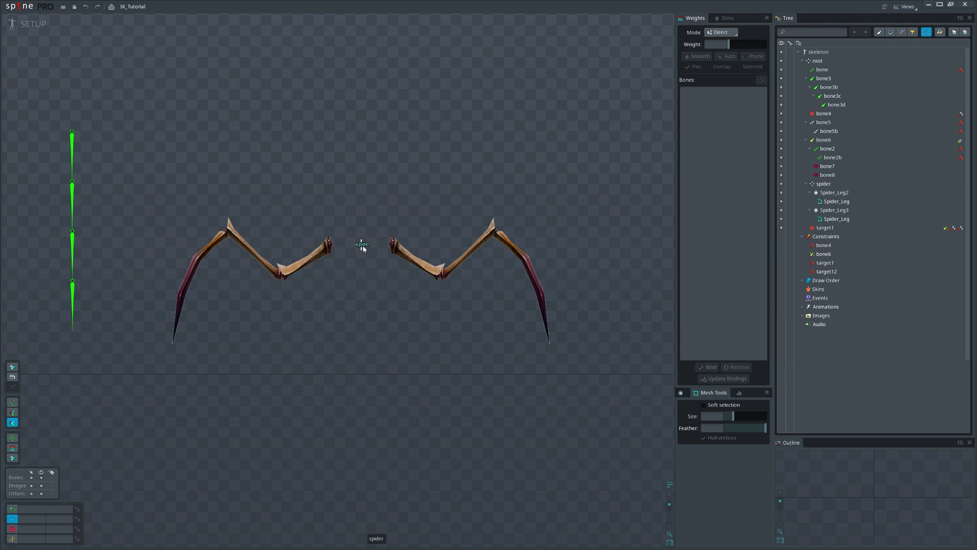
pyautogui.click(361, 245)
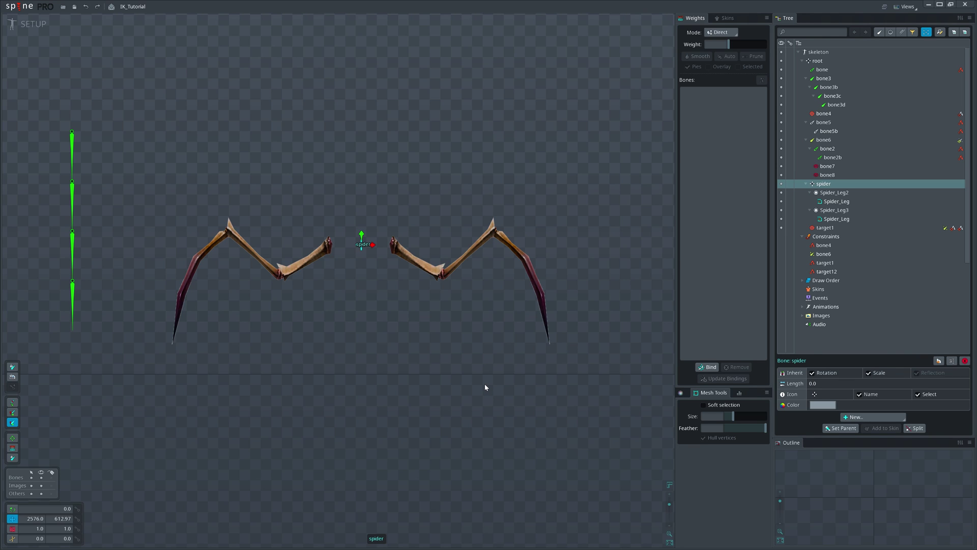
pyautogui.moveTo(483, 362); pyautogui.dragTo(485, 365)
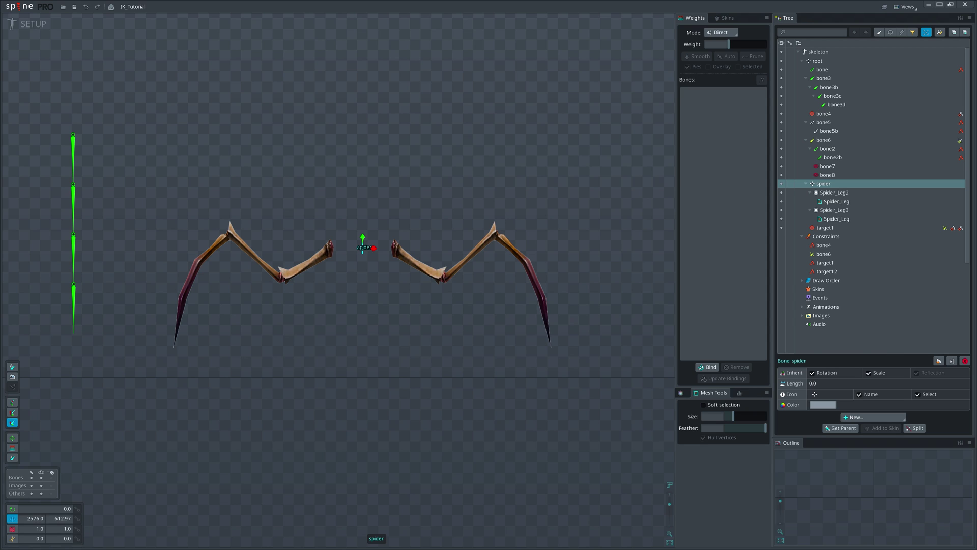
pyautogui.press('Escape')
pyautogui.click(362, 247)
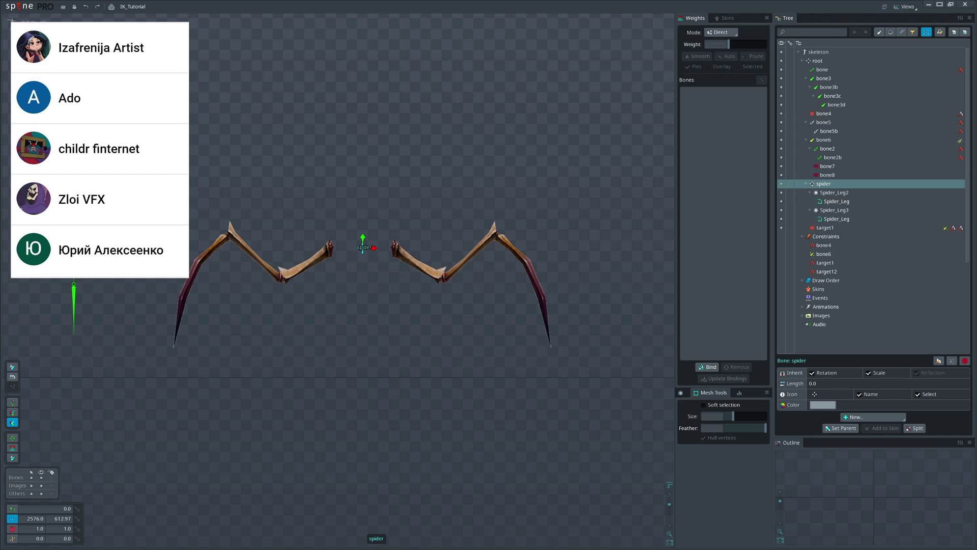
pyautogui.press('Escape')
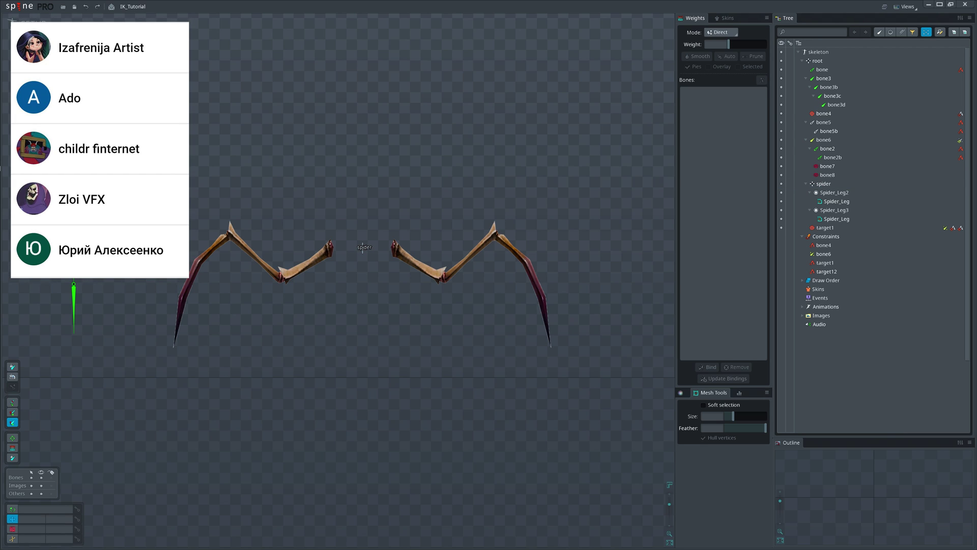